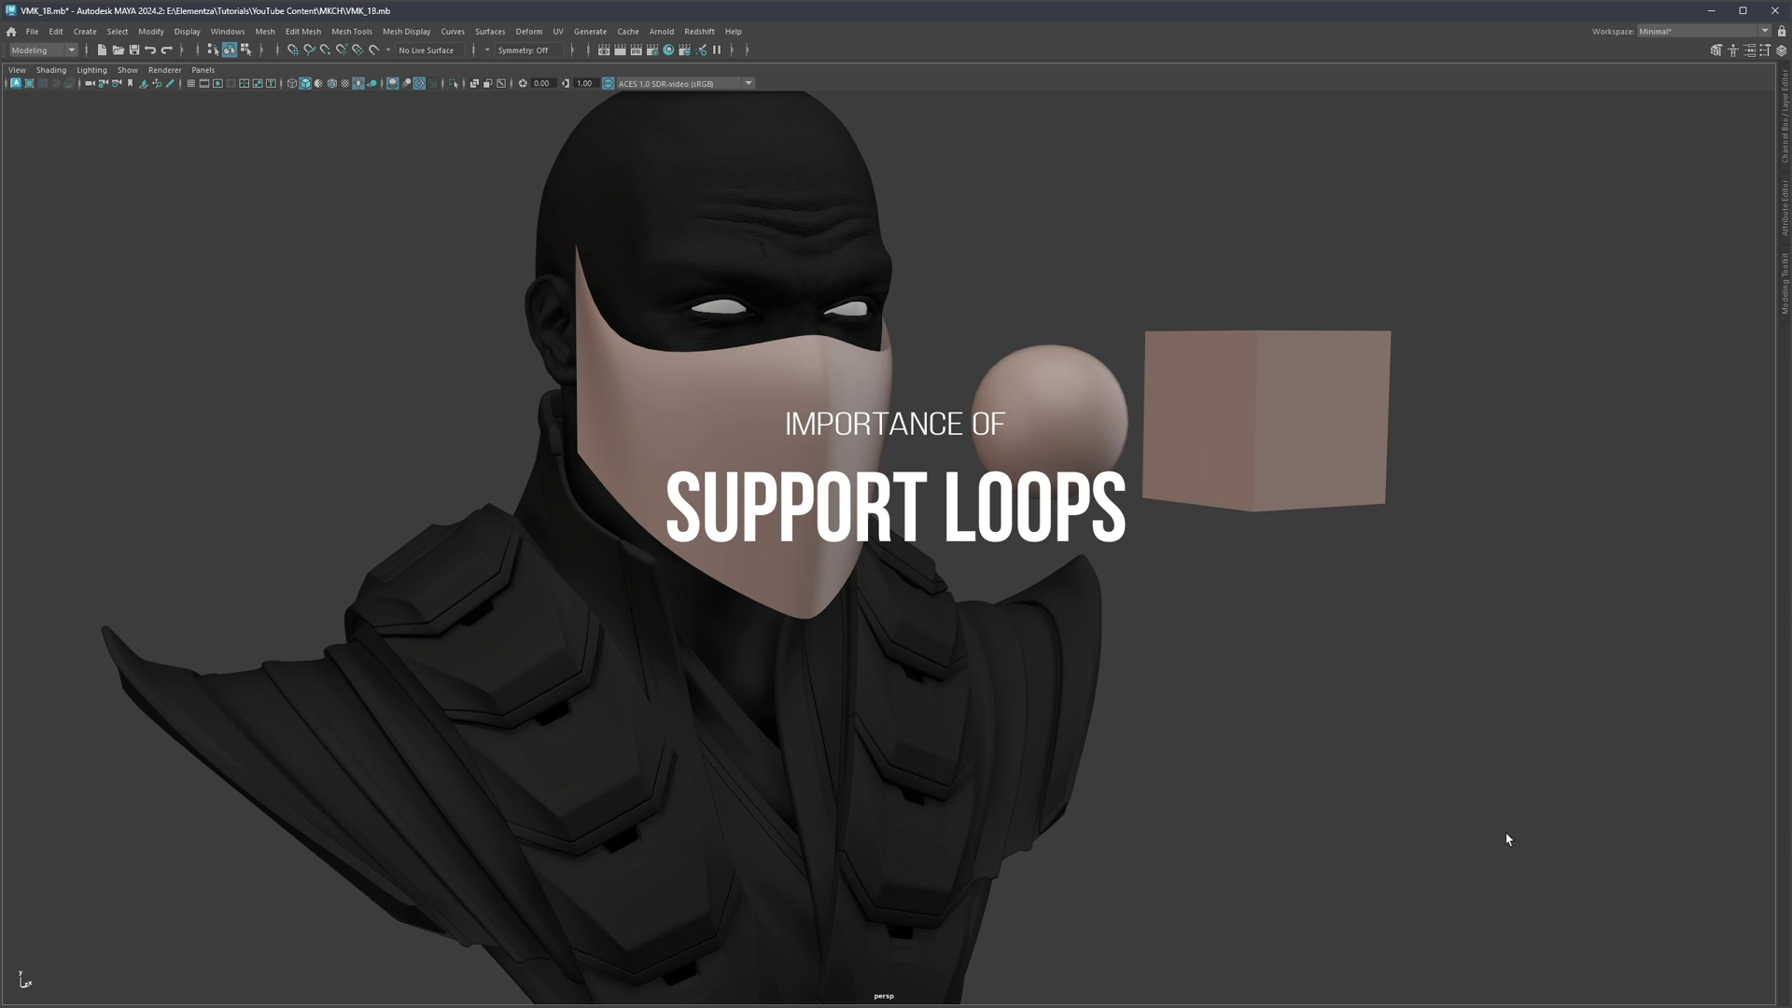
Step: Turn off smooth preview on the sphere-like cube and isolate both cubes from the character bust
{"action": "middle_click_drag", "start_coordinate": [1160, 544], "coordinate": [1116, 581], "text": "alt"}
{"action": "left_click_drag", "start_coordinate": [1082, 452], "coordinate": [957, 480], "text": "alt"}
{"action": "right_click_drag", "start_coordinate": [957, 479], "coordinate": [1073, 487], "text": "alt"}
{"action": "middle_click_drag", "start_coordinate": [1073, 487], "coordinate": [938, 489], "text": "alt"}
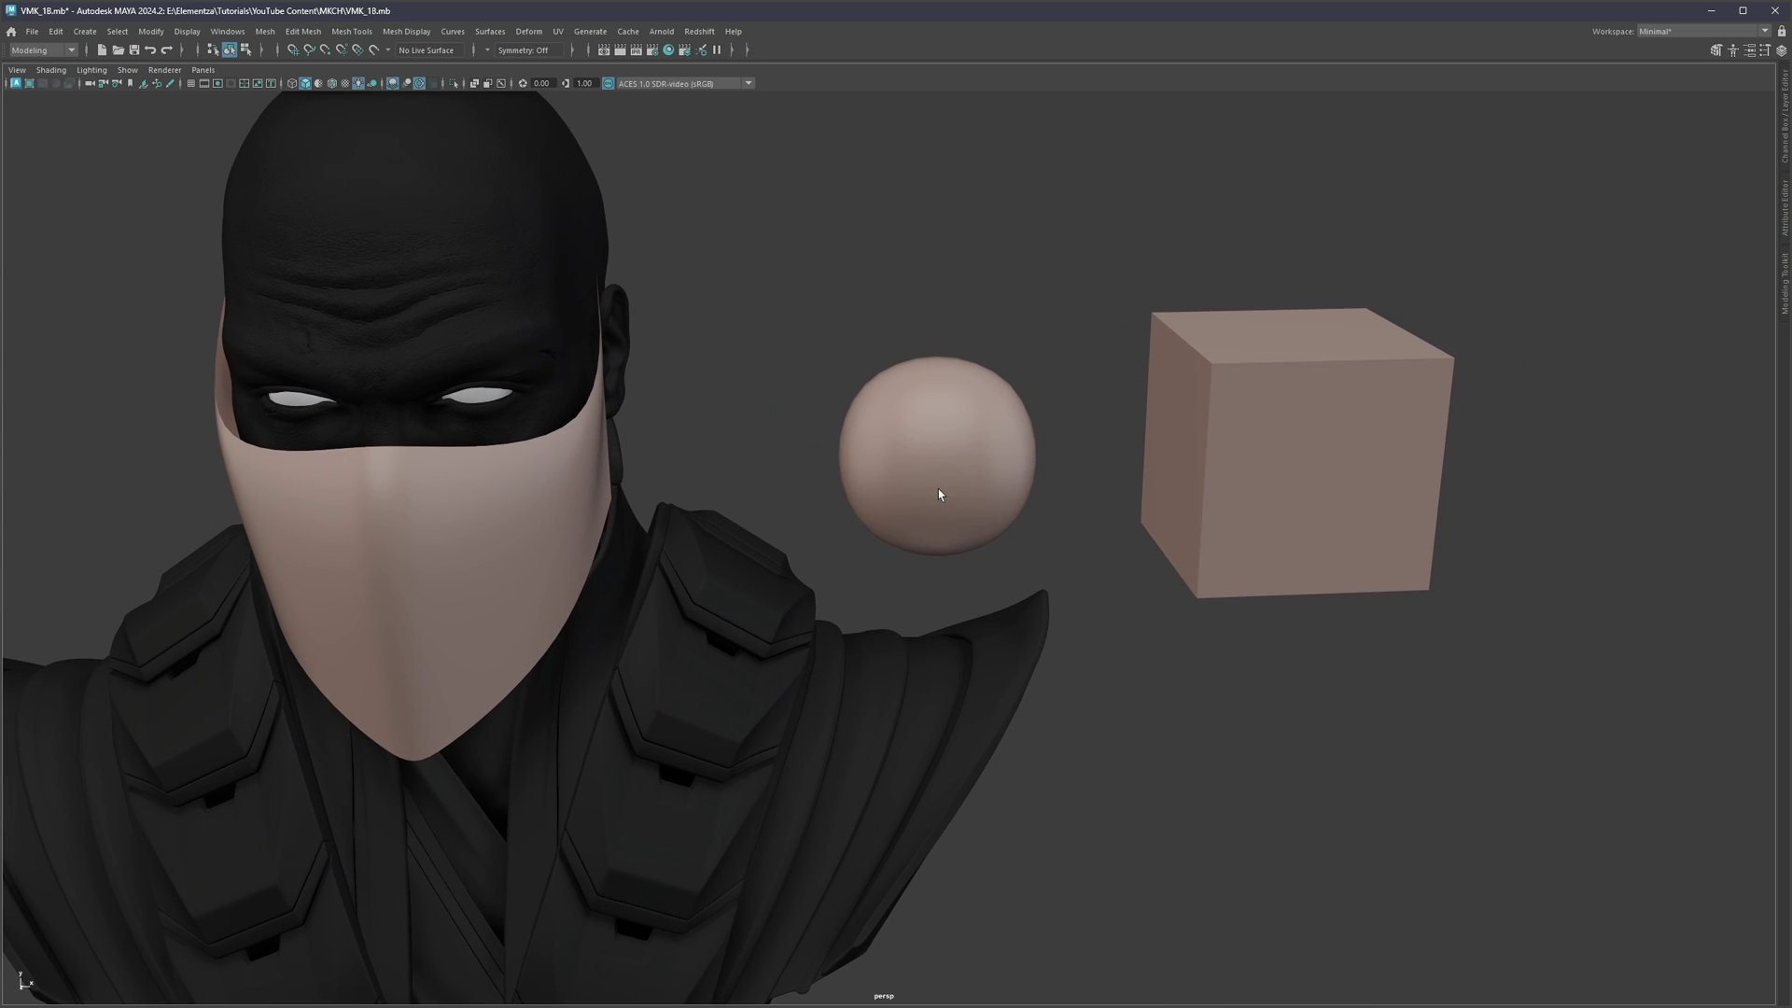
{"action": "left_click", "coordinate": [940, 494]}
{"action": "key", "text": "1"}
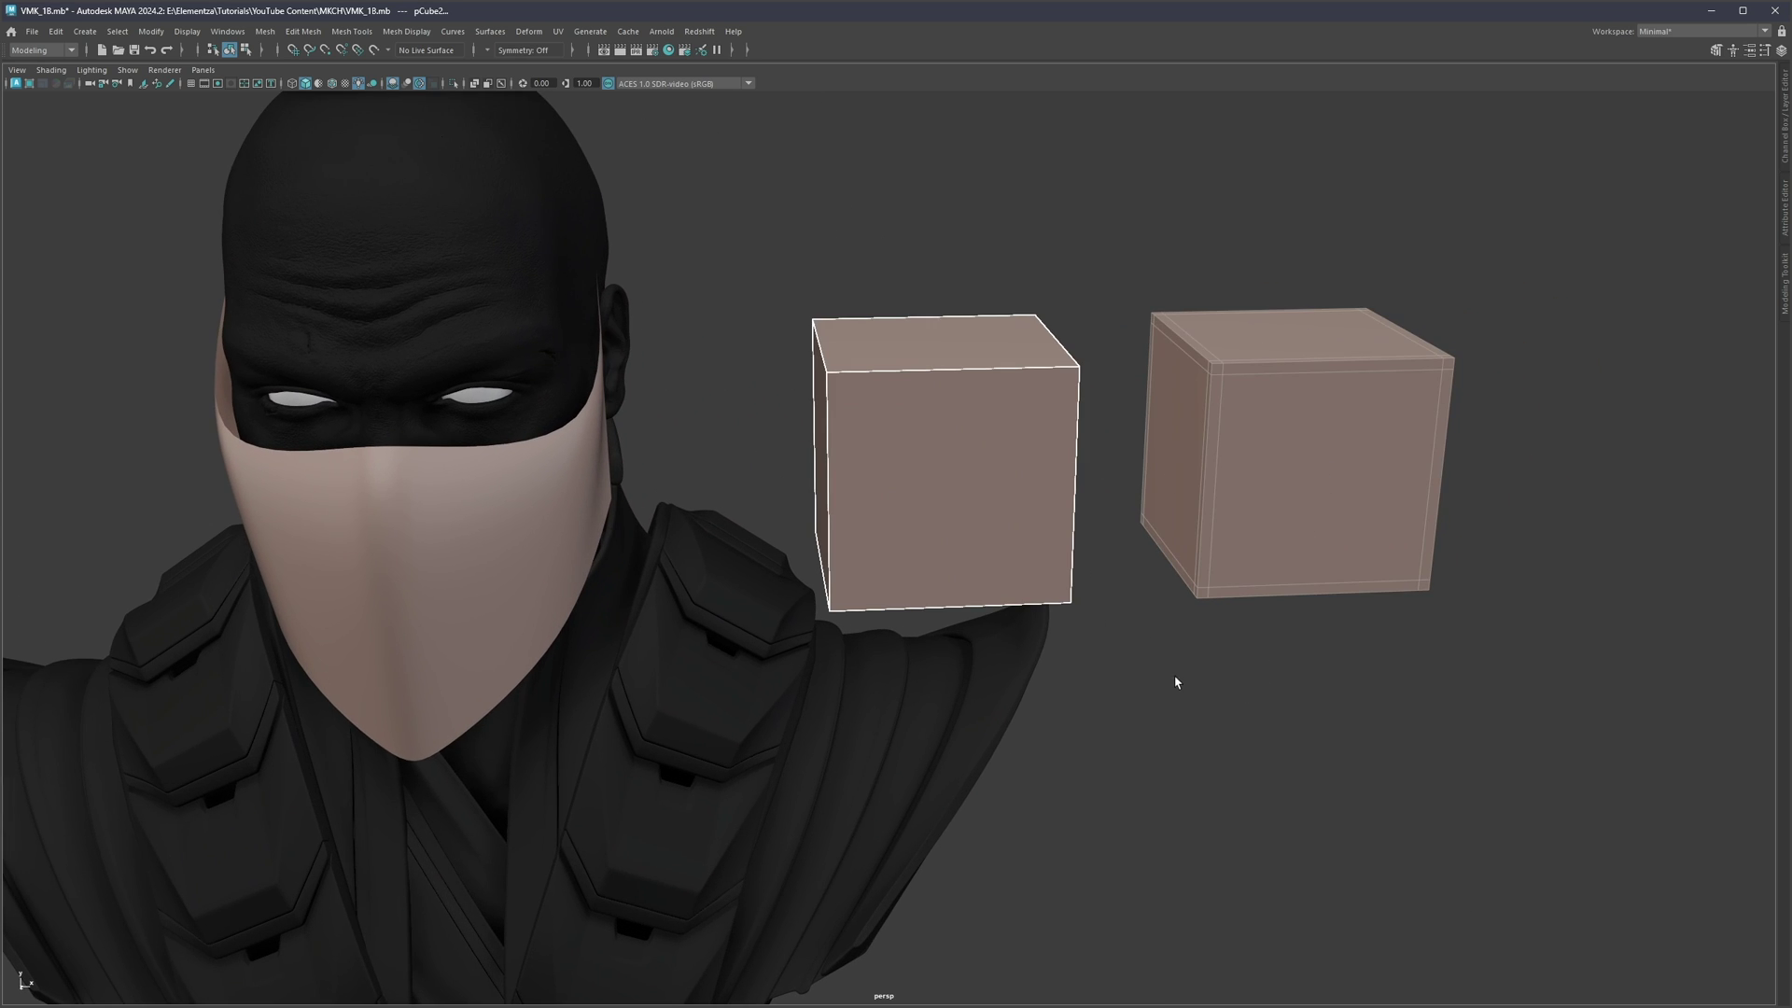
{"action": "key", "text": "ctrl+1"}
{"action": "middle_click_drag", "start_coordinate": [1083, 616], "coordinate": [891, 626], "text": "alt"}
{"action": "left_click_drag", "start_coordinate": [794, 543], "coordinate": [830, 508], "text": "alt"}
{"action": "middle_click_drag", "start_coordinate": [738, 523], "coordinate": [807, 612], "text": "alt"}
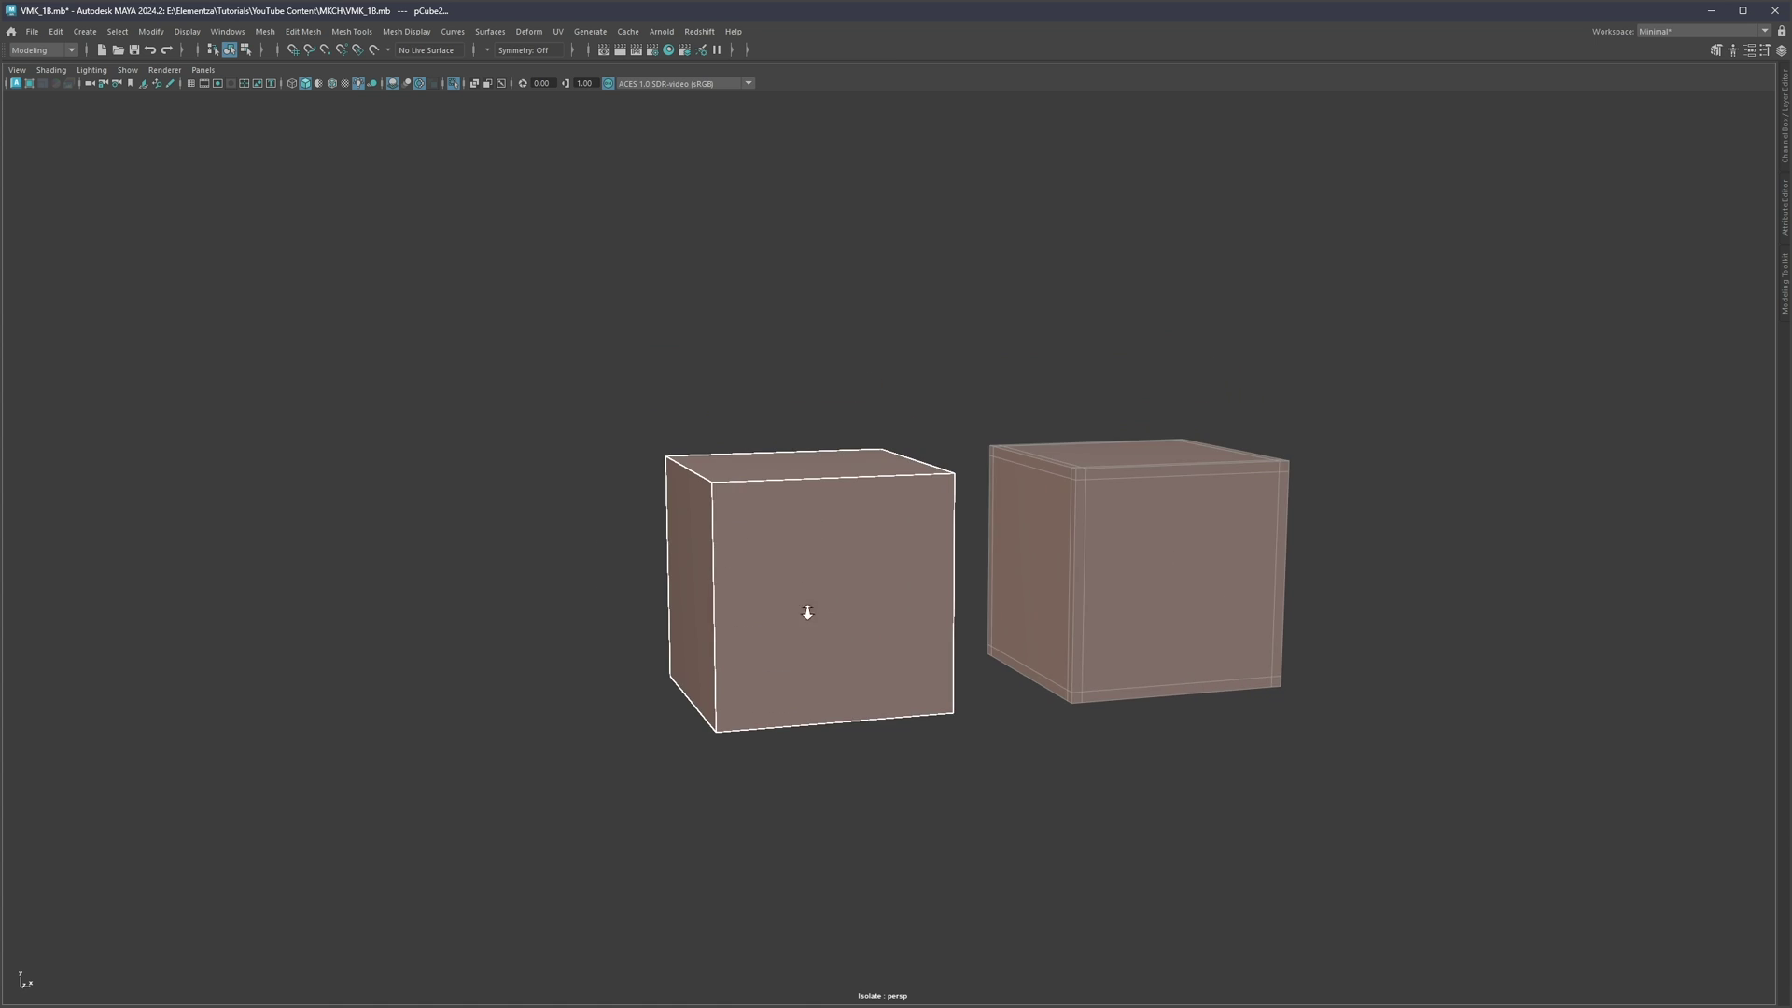
{"action": "right_click_drag", "start_coordinate": [807, 612], "coordinate": [938, 569], "text": "alt"}
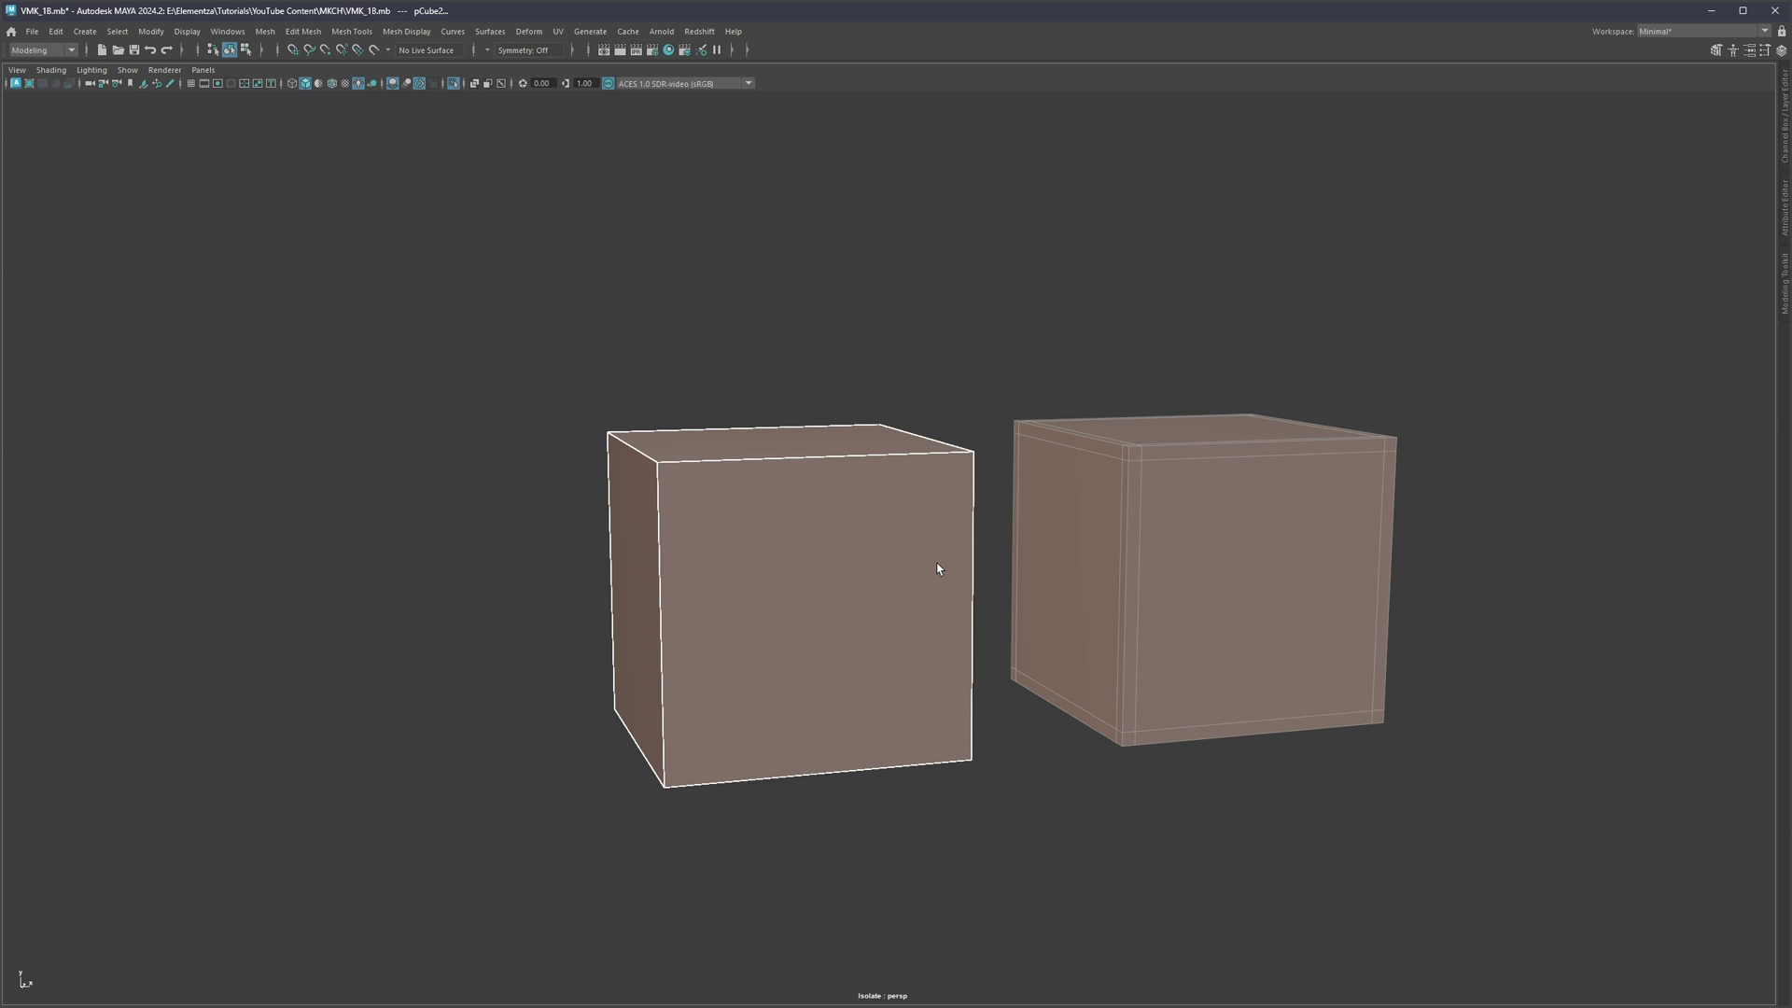
Step: Try deleting the upper front edge of the cube without support loops
{"action": "left_click_drag", "start_coordinate": [743, 475], "coordinate": [779, 509], "text": "alt"}
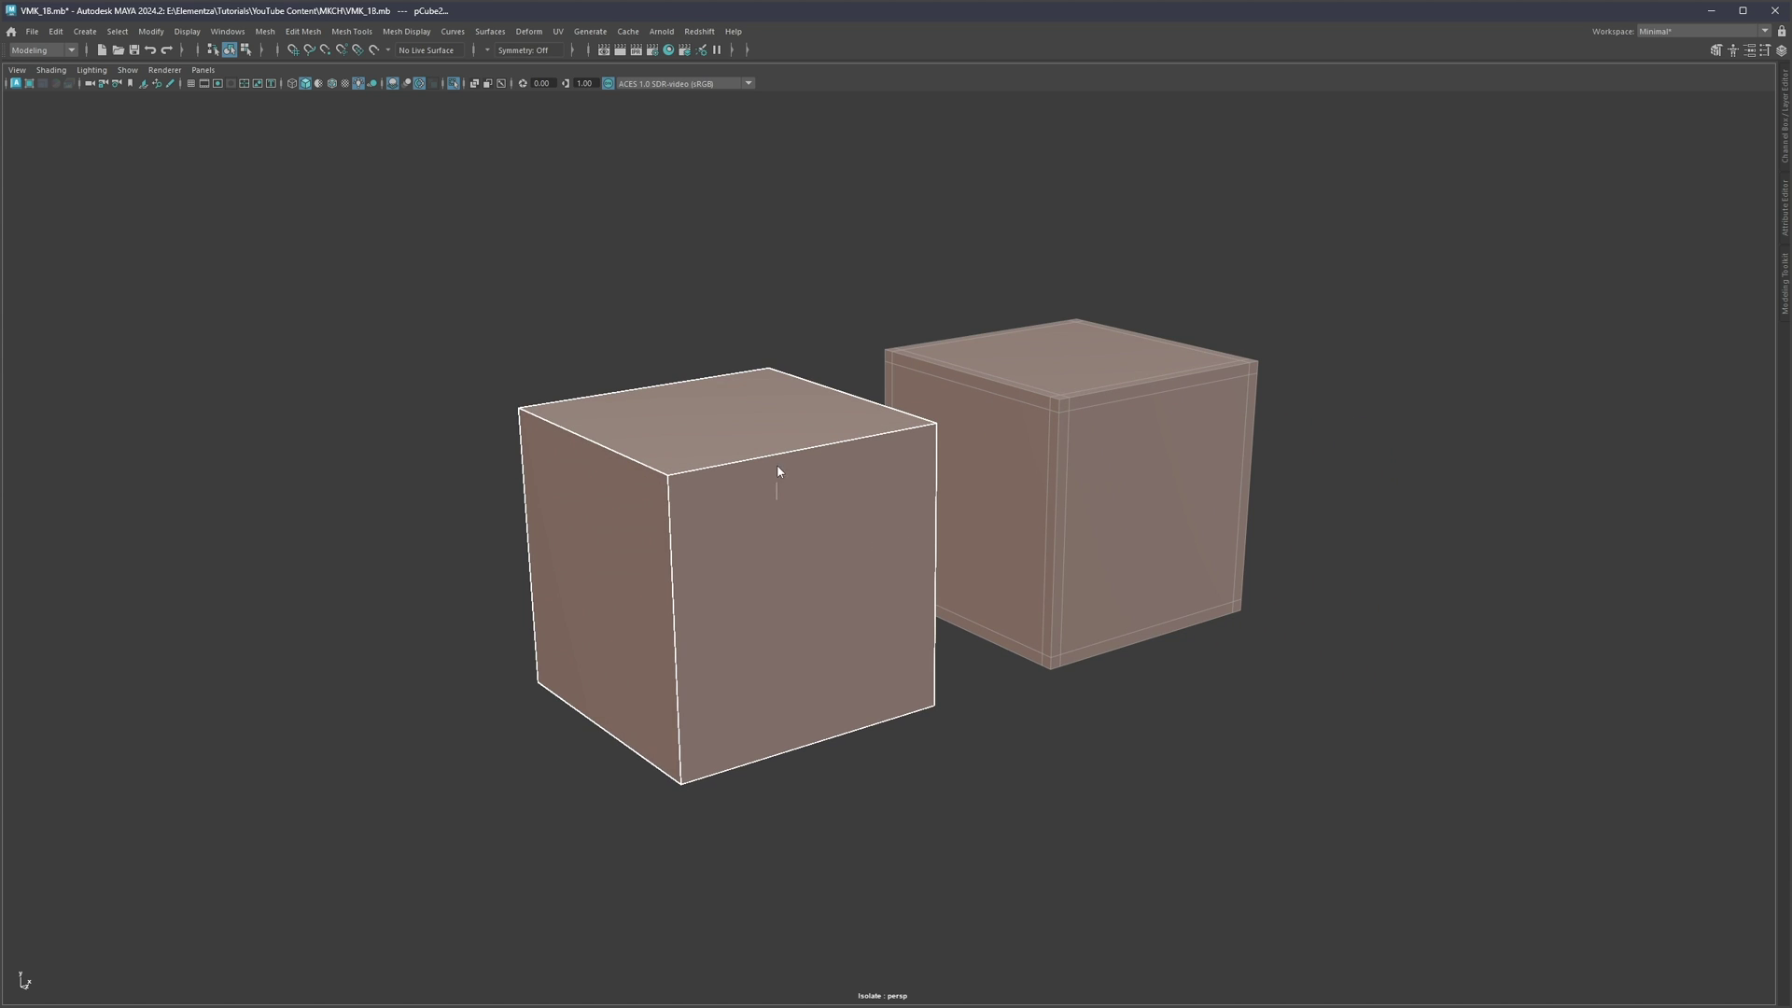
{"action": "right_click_drag", "start_coordinate": [776, 463], "coordinate": [773, 411]}
{"action": "left_click_drag", "start_coordinate": [736, 444], "coordinate": [760, 455], "text": "alt"}
{"action": "left_click", "coordinate": [768, 462]}
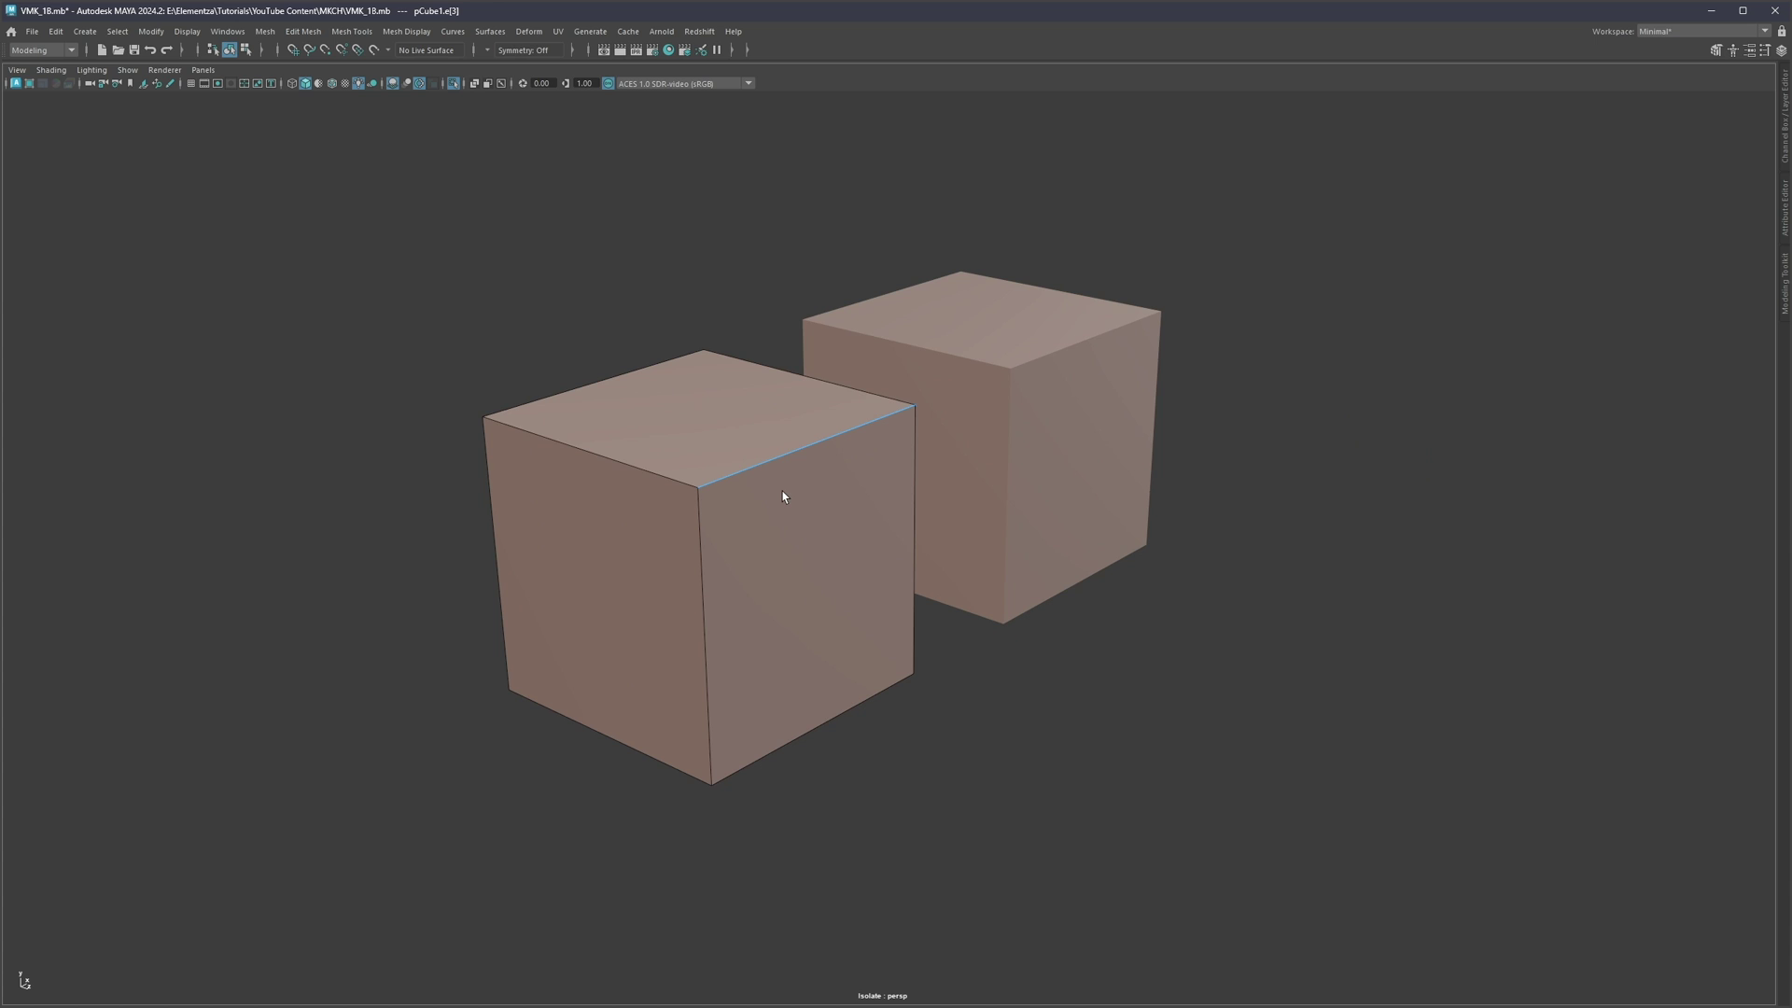
{"action": "key", "text": "ctrl+Delete"}
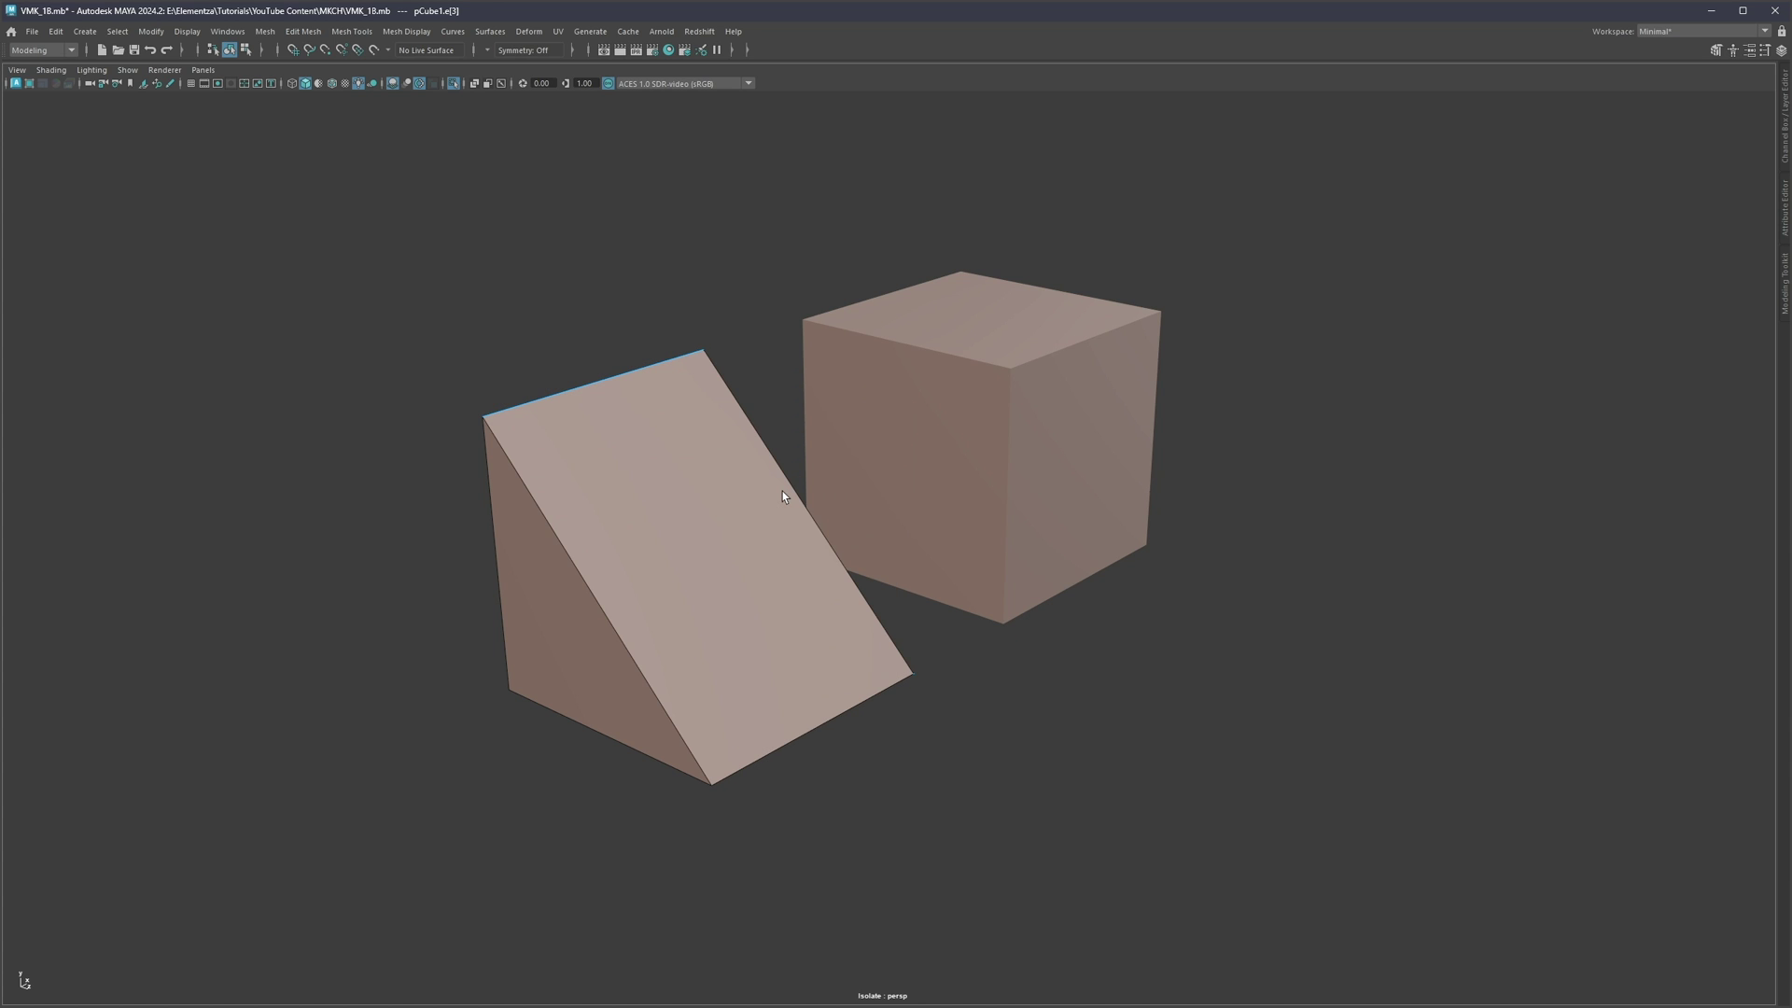
{"action": "key", "text": "ctrl+z"}
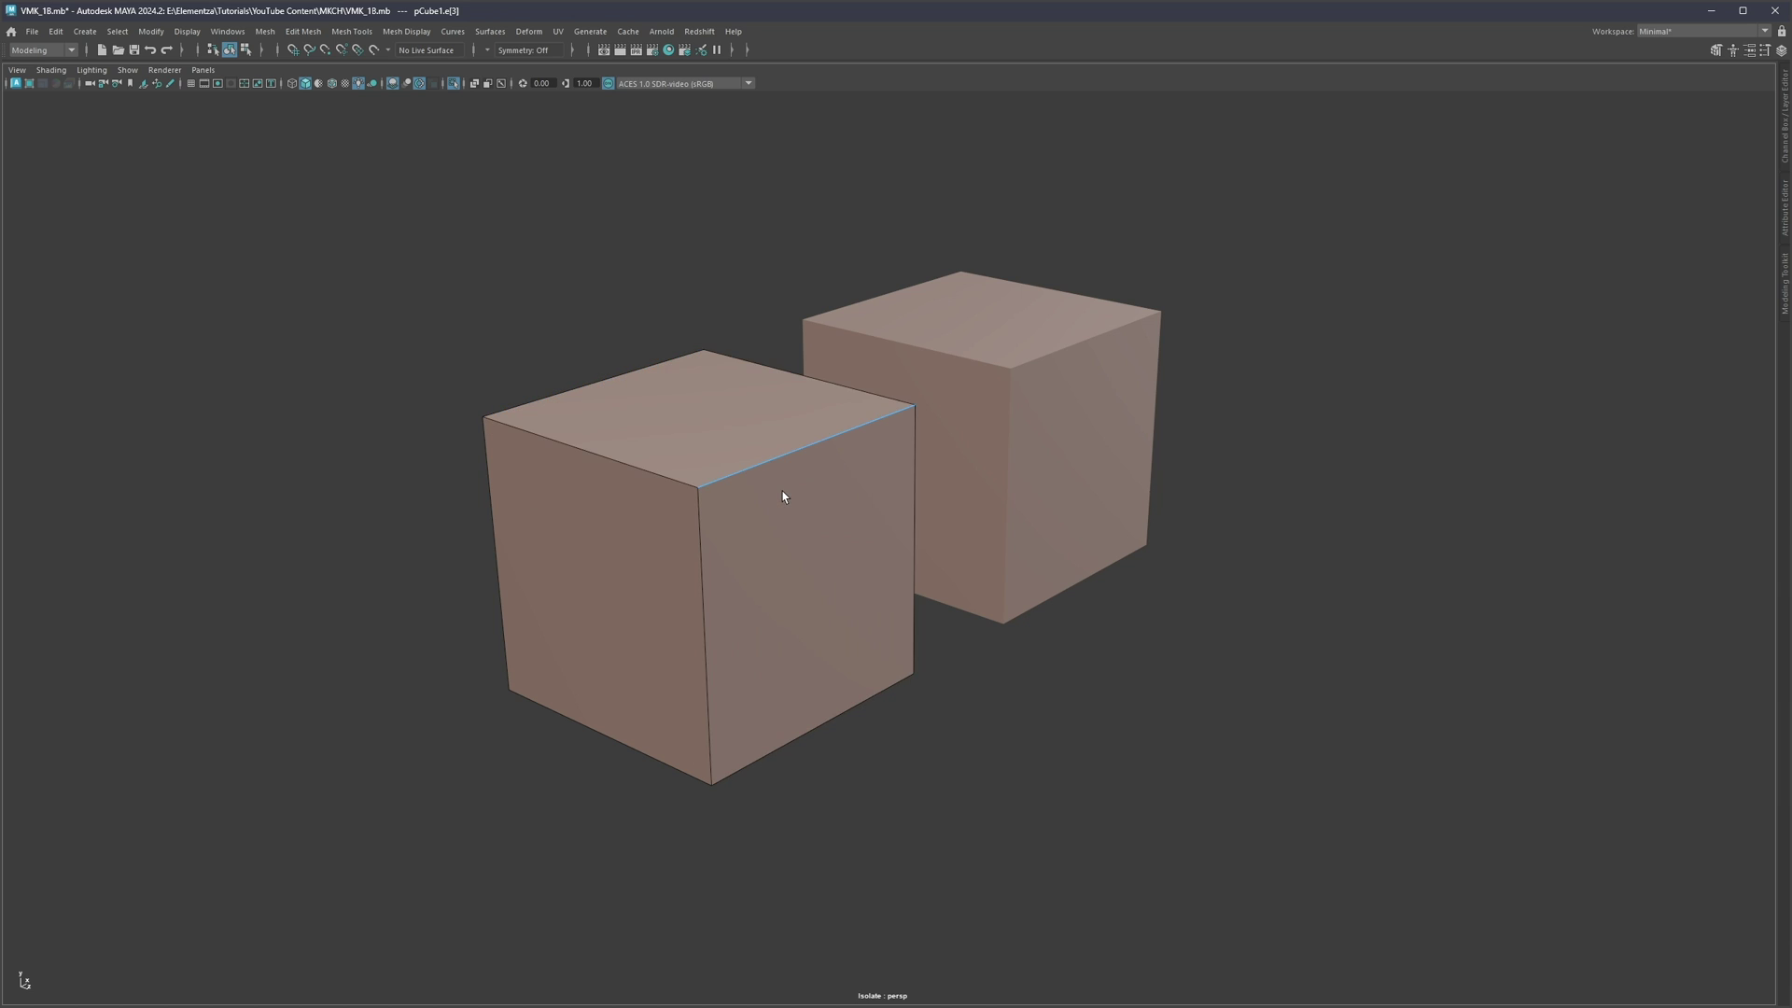
{"action": "key", "text": "shift+z"}
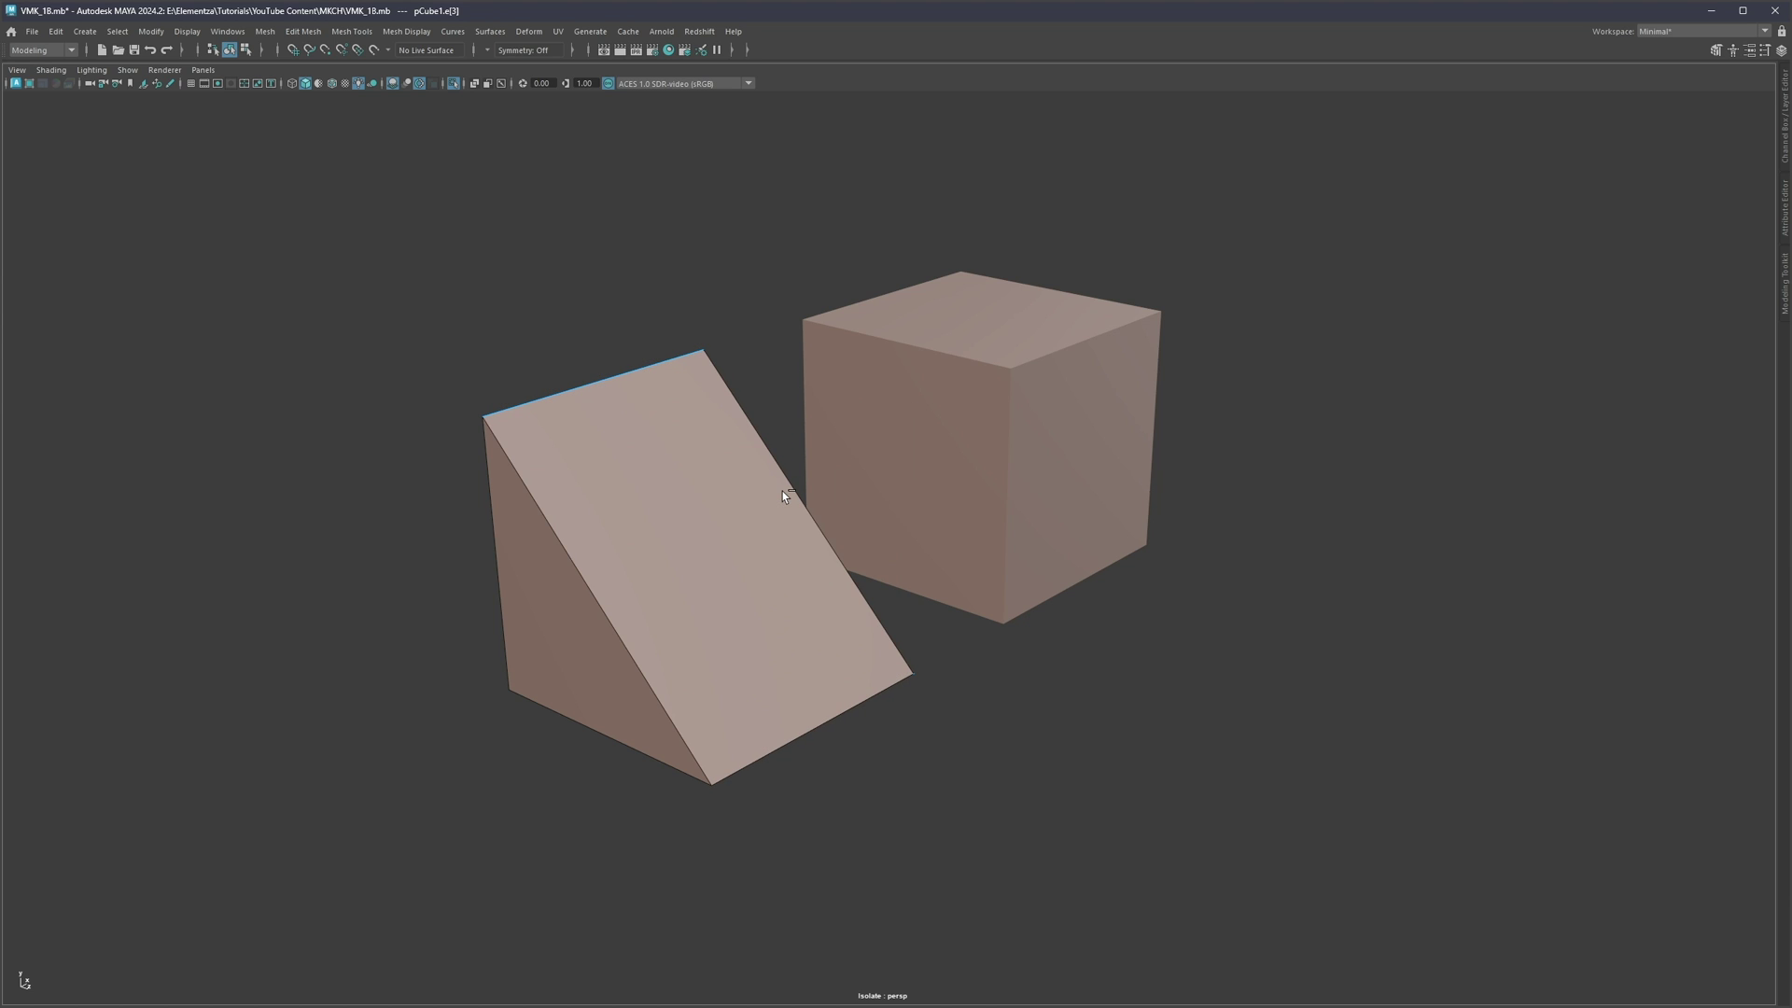
{"action": "key", "text": "ctrl+z"}
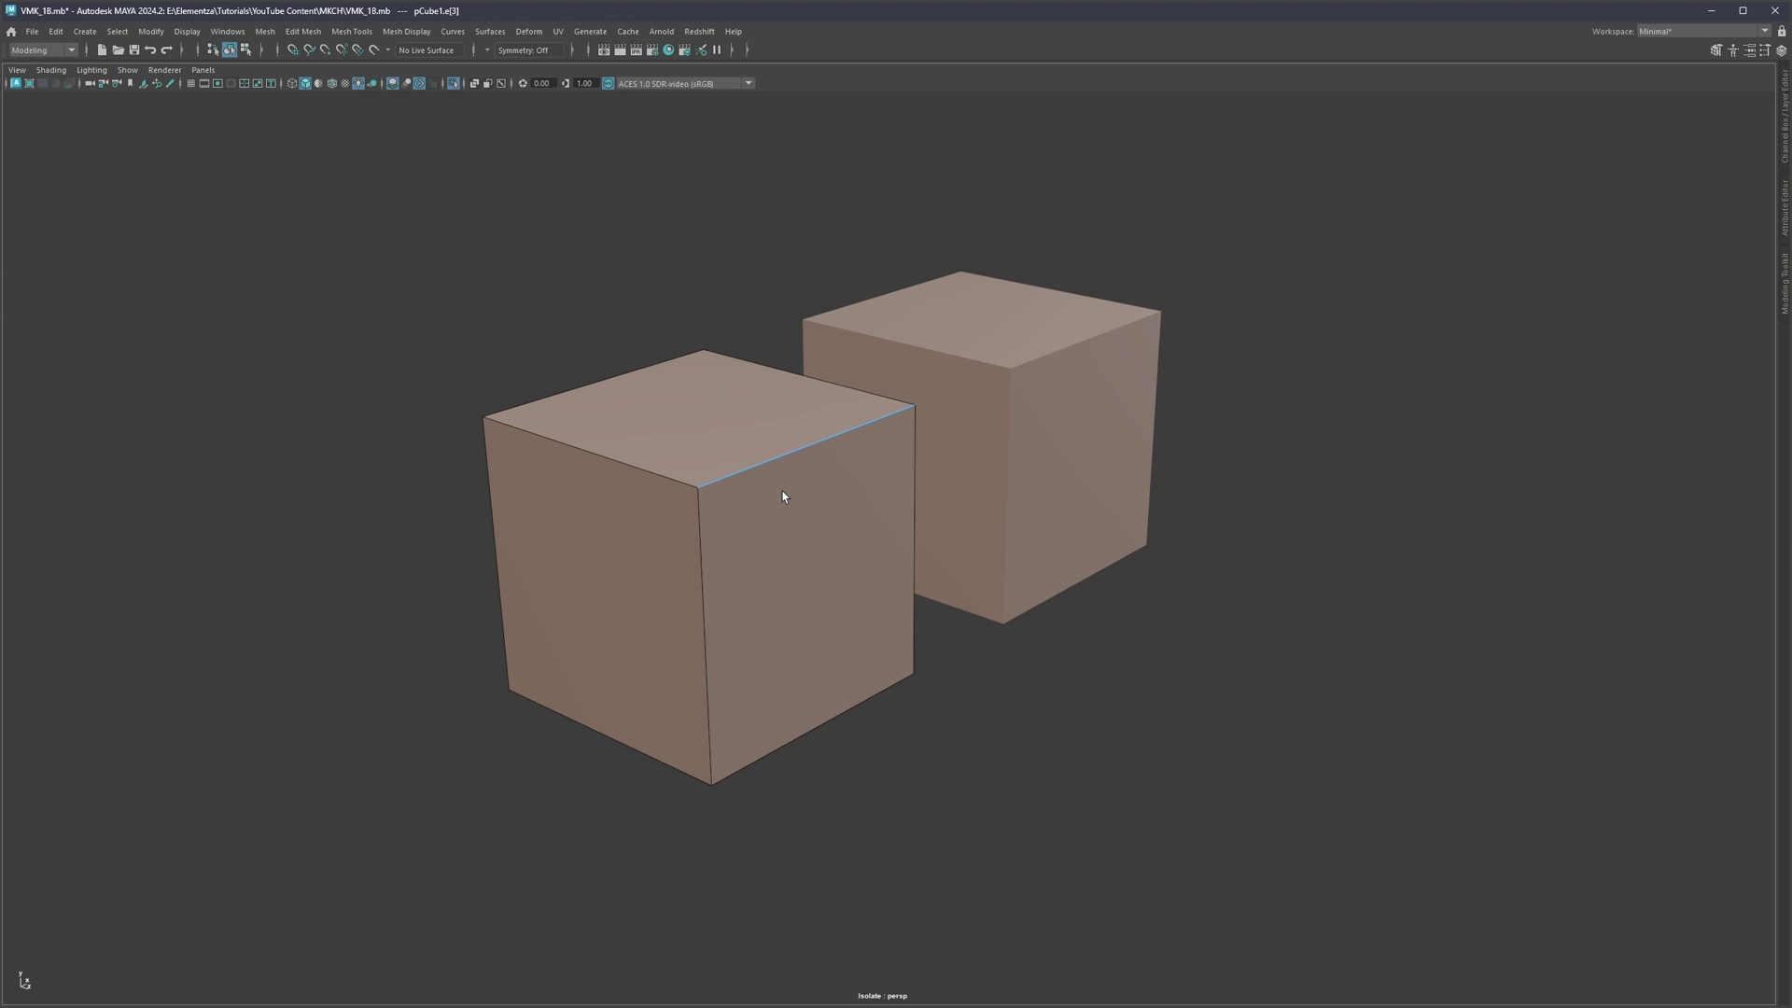
{"action": "left_click_drag", "start_coordinate": [787, 477], "coordinate": [786, 478]}
Step: Show the second cube's edges and examine the support loops running along its borders
{"action": "left_click", "coordinate": [1027, 493]}
{"action": "right_click_drag", "start_coordinate": [1026, 493], "coordinate": [1028, 439]}
{"action": "middle_click_drag", "start_coordinate": [1073, 413], "coordinate": [858, 444], "text": "alt"}
{"action": "right_click_drag", "start_coordinate": [859, 444], "coordinate": [942, 443], "text": "alt"}
{"action": "left_click_drag", "start_coordinate": [943, 443], "coordinate": [872, 496], "text": "alt"}
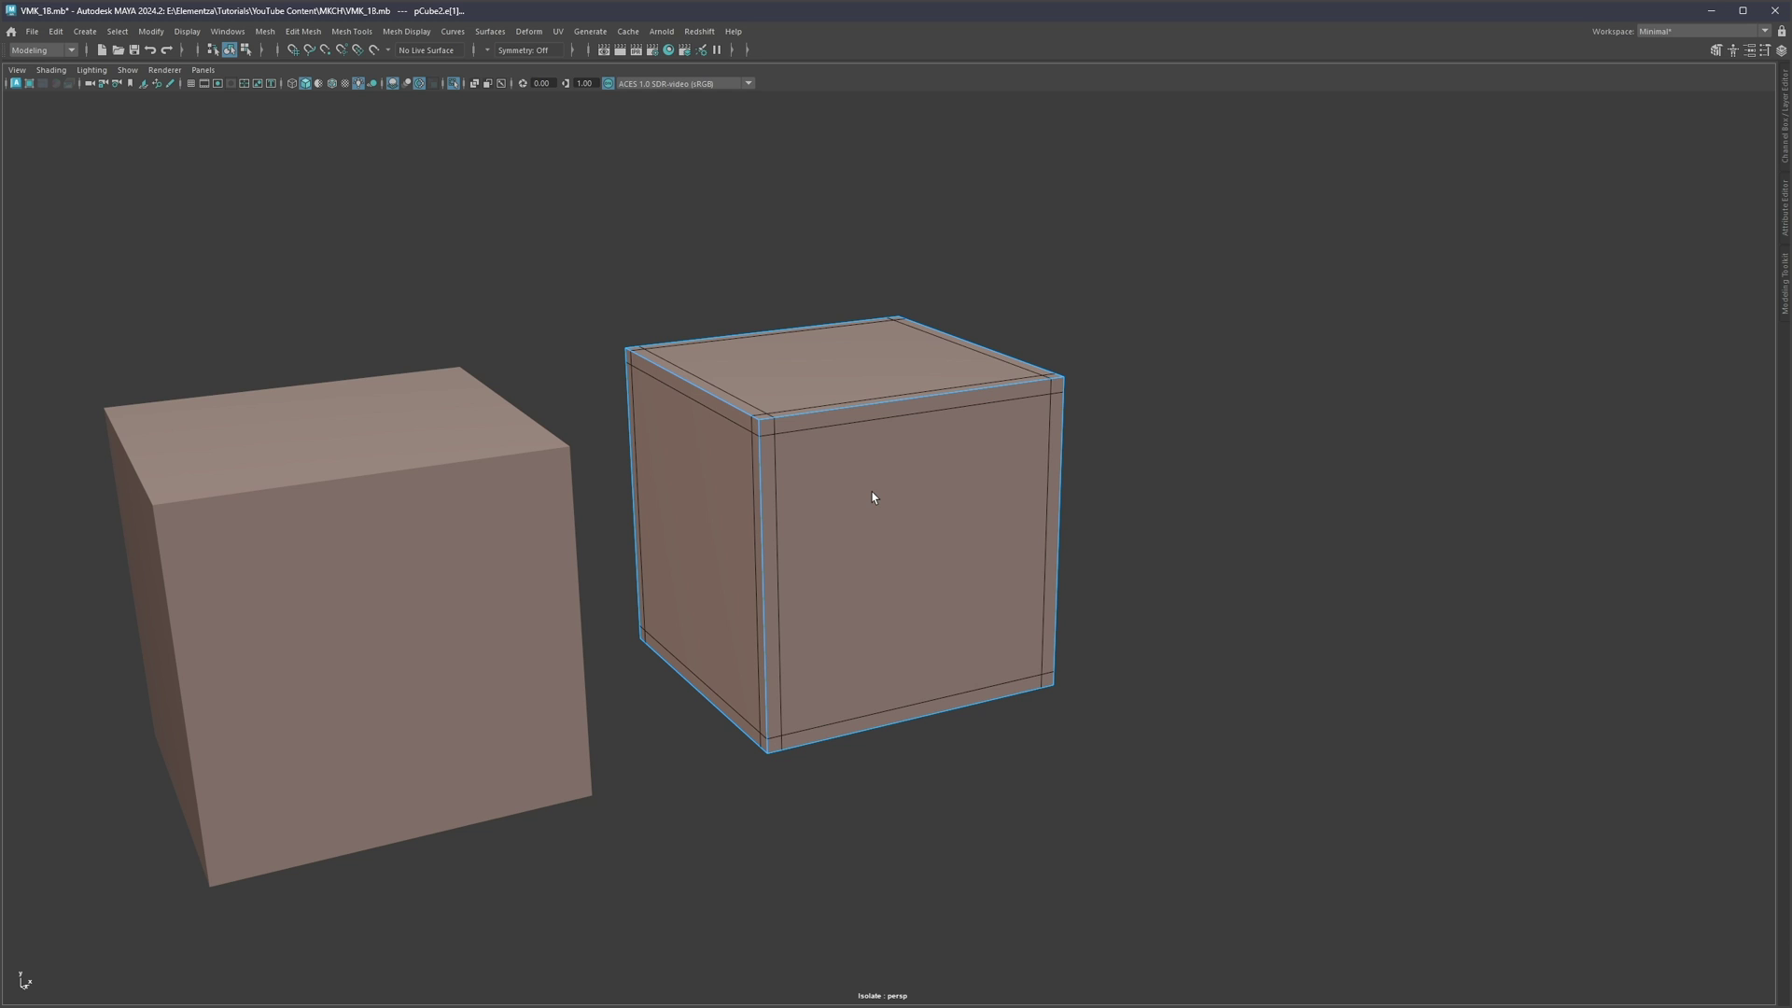
{"action": "left_click_drag", "start_coordinate": [846, 493], "coordinate": [948, 485], "text": "alt"}
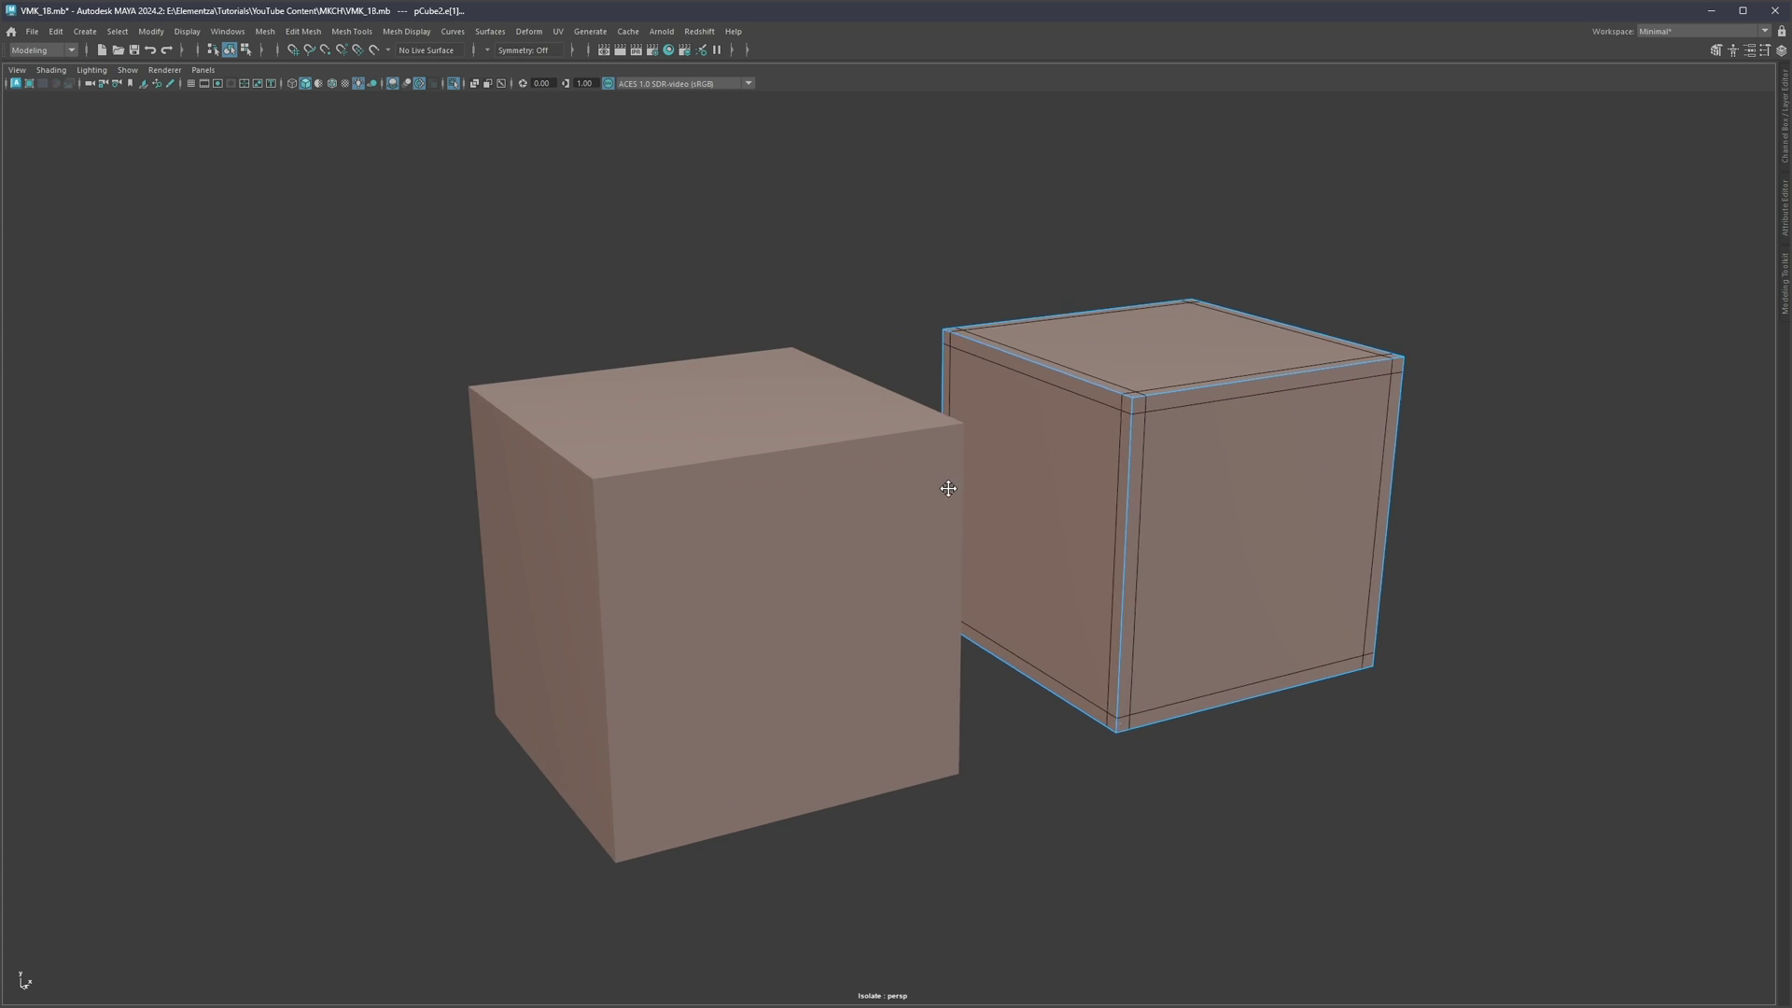
{"action": "middle_click_drag", "start_coordinate": [948, 485], "coordinate": [974, 459], "text": "alt"}
Step: Preview the cube without support loops in smoothed form and return it to unsmoothed display
{"action": "right_click_drag", "start_coordinate": [728, 533], "coordinate": [720, 481]}
{"action": "left_click_drag", "start_coordinate": [719, 480], "coordinate": [735, 481], "text": "alt"}
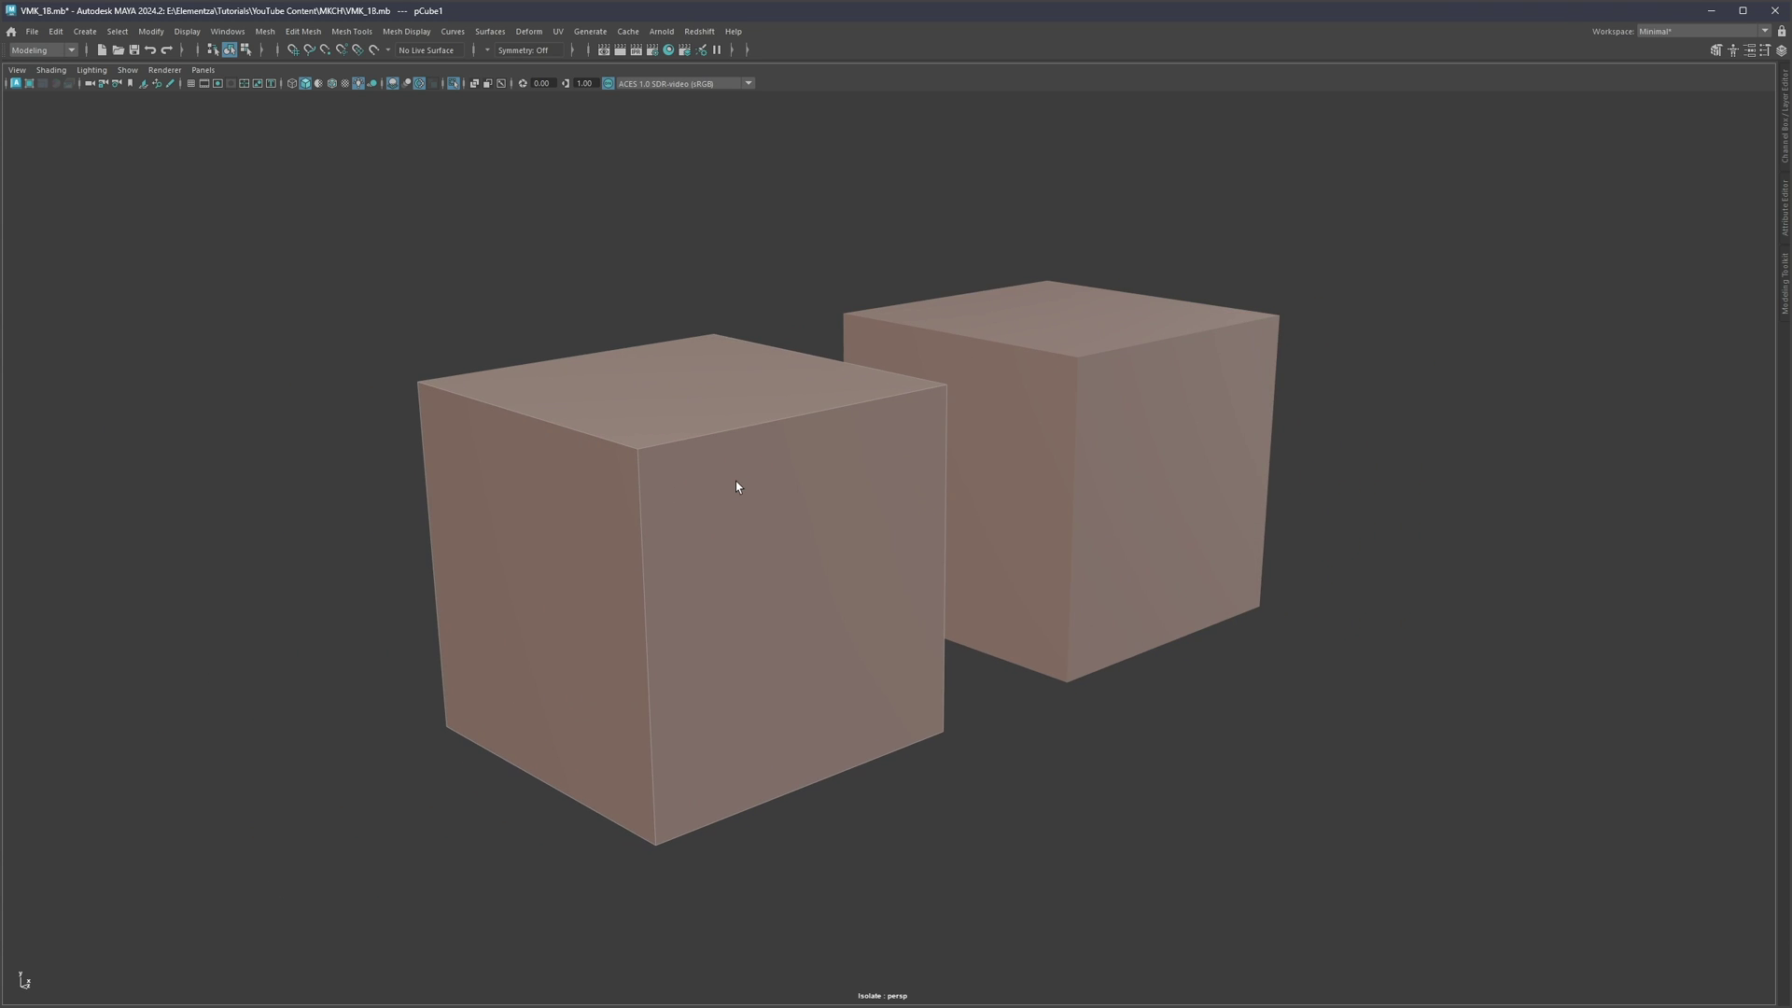
{"action": "key", "text": "3"}
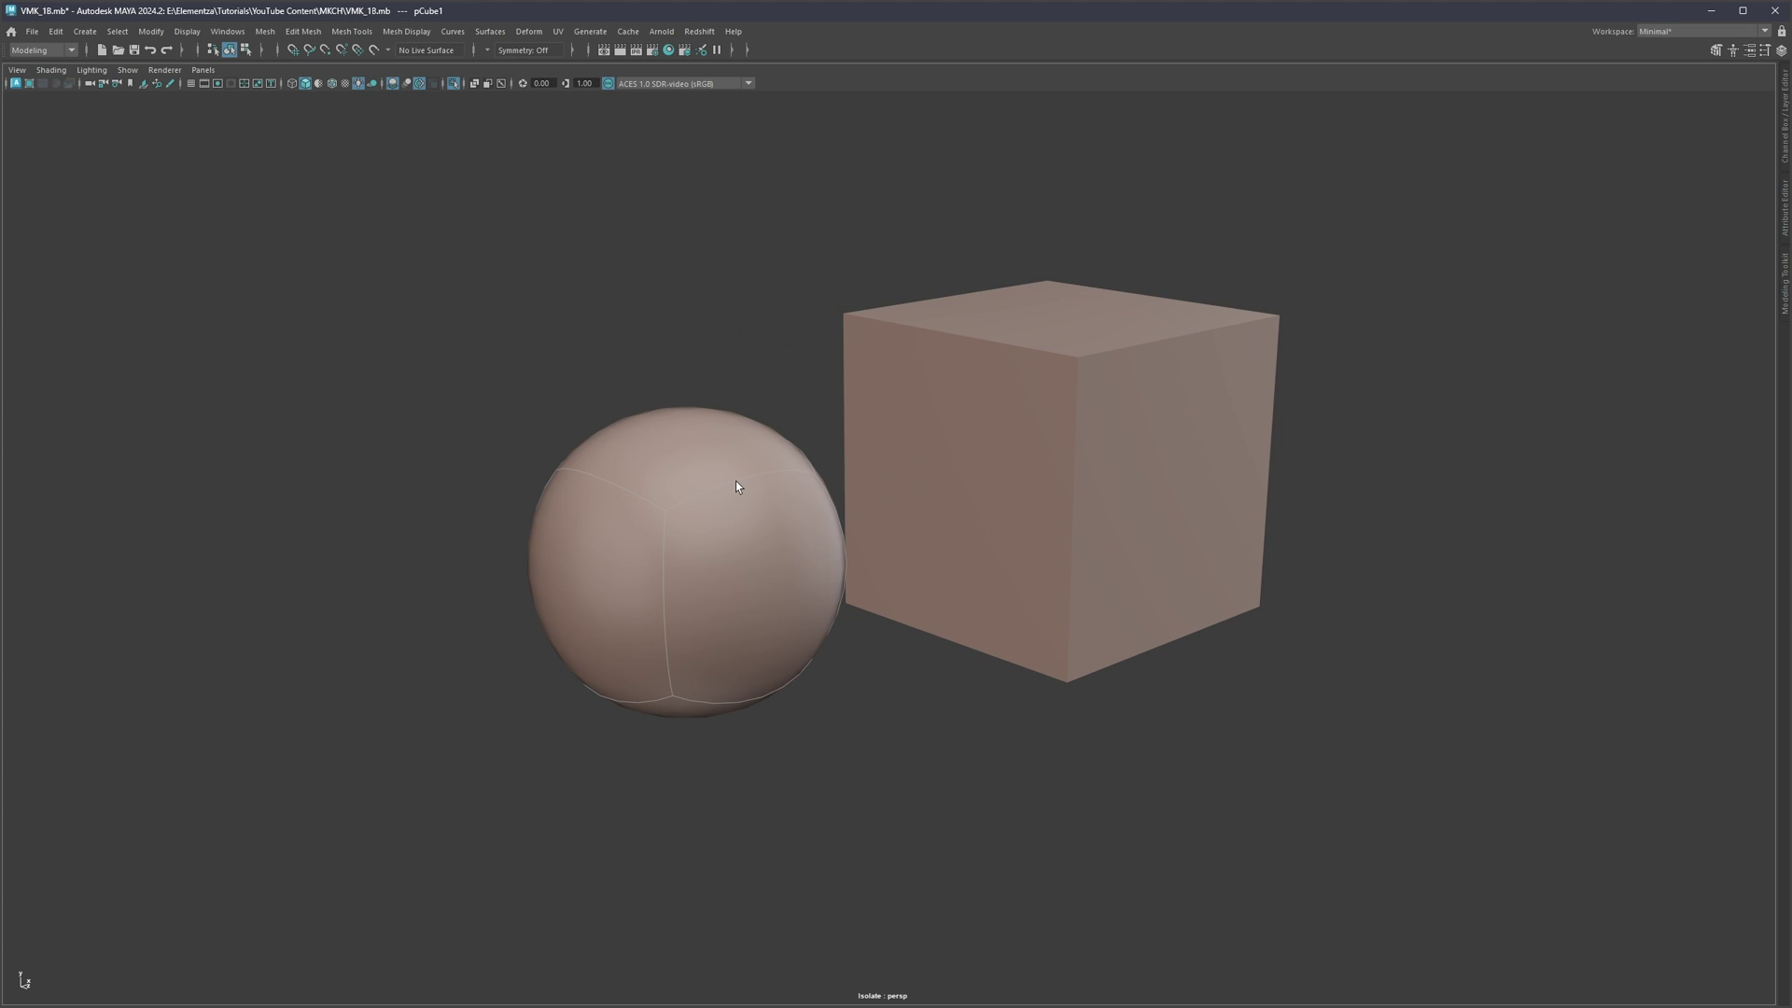
{"action": "key", "text": "1"}
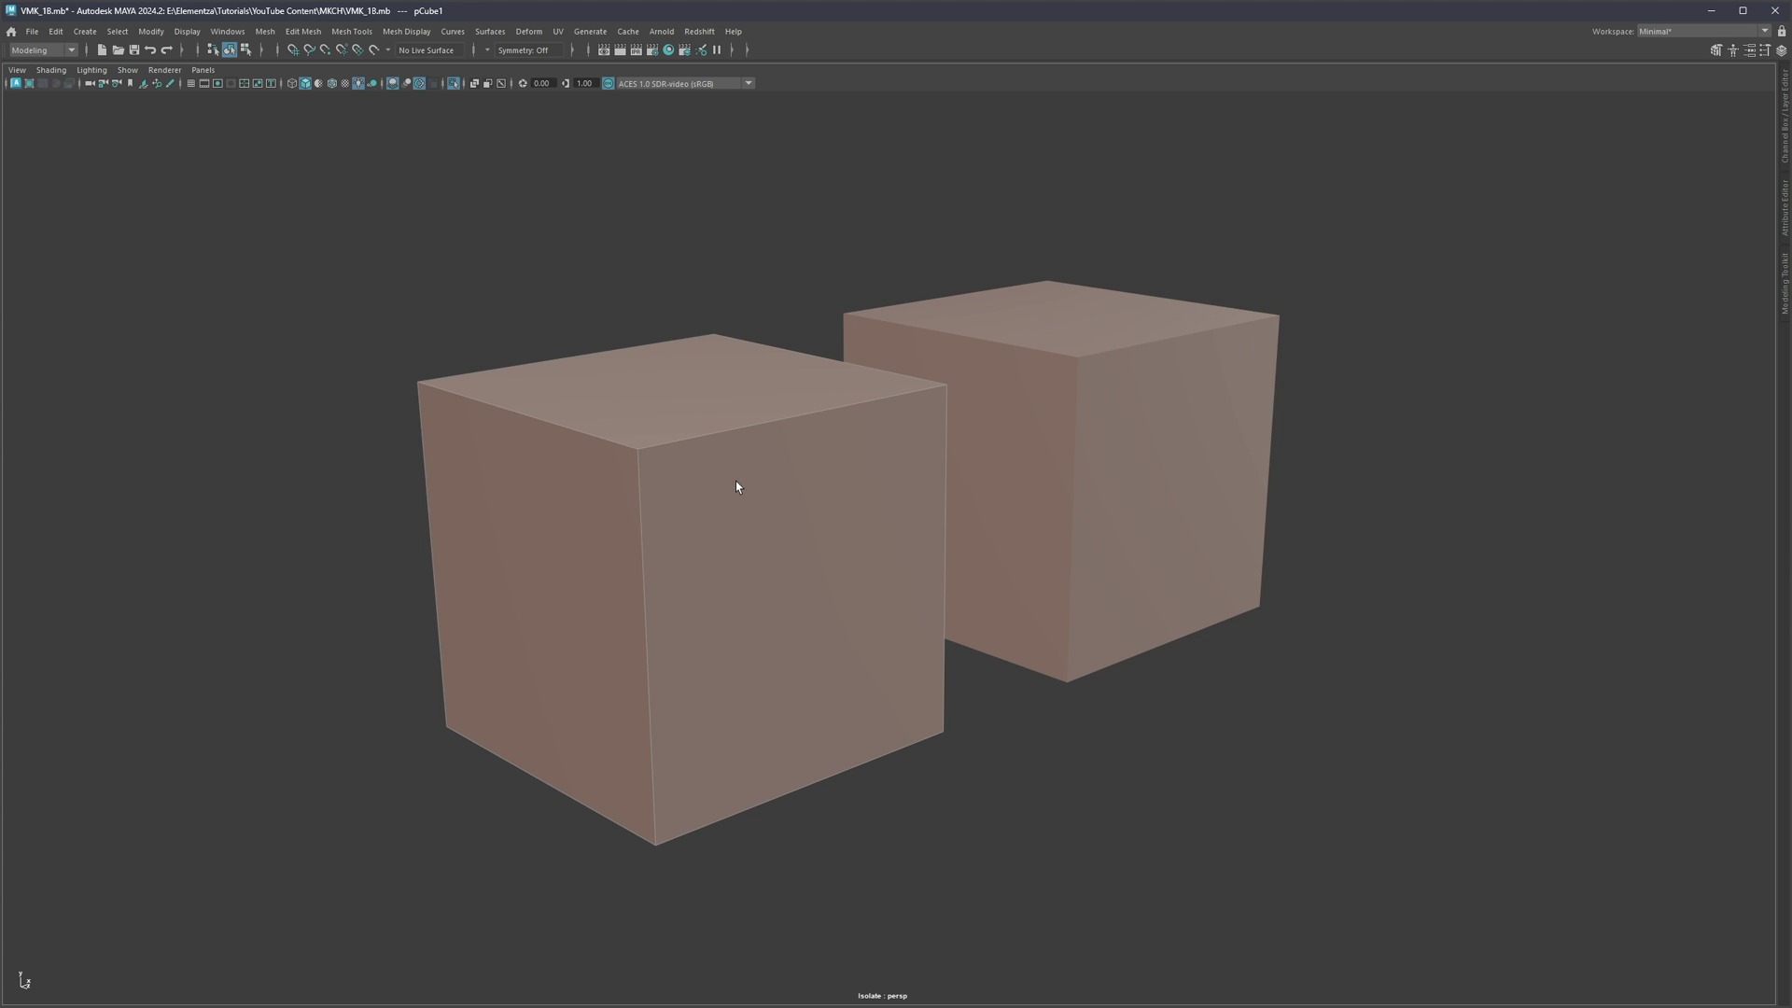
Step: Try stretching the cube without support loops by moving one side face outward, and check its smooth preview
{"action": "right_click_drag", "start_coordinate": [799, 528], "coordinate": [799, 528]}
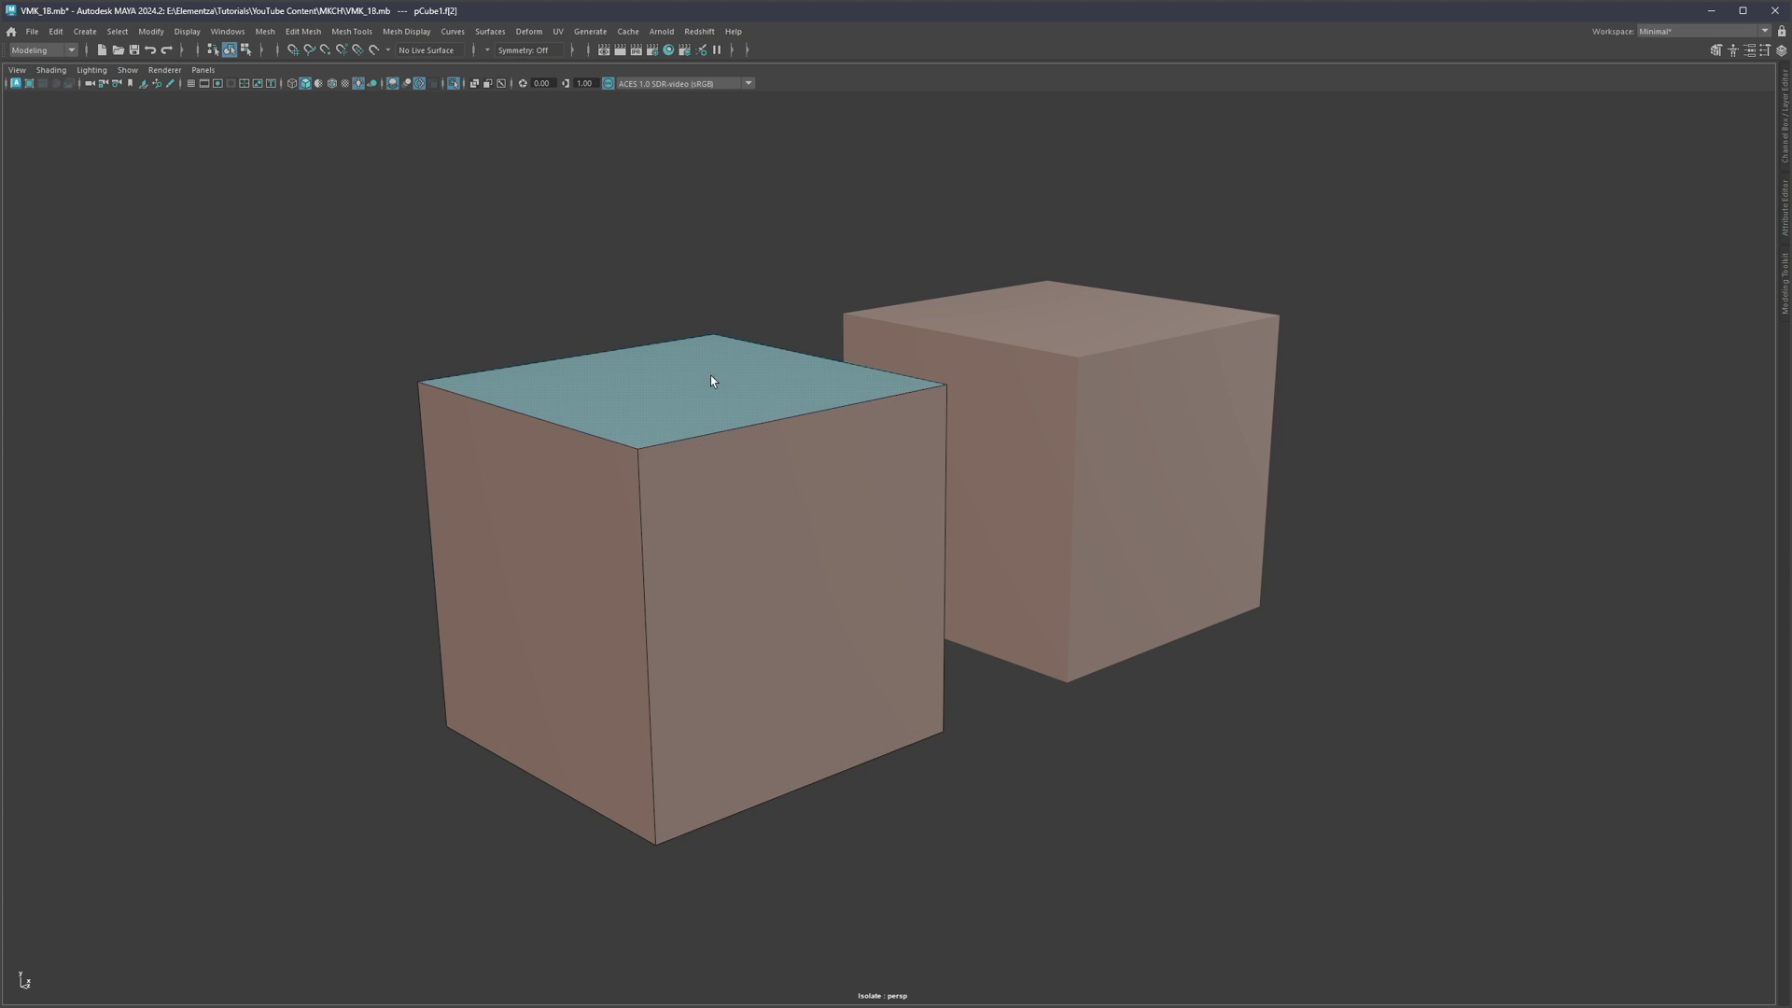
{"action": "left_click", "coordinate": [801, 588]}
{"action": "middle_click_drag", "start_coordinate": [742, 581], "coordinate": [745, 512], "text": "alt"}
{"action": "left_click_drag", "start_coordinate": [745, 512], "coordinate": [1186, 607], "text": "alt"}
{"action": "key", "text": "w"}
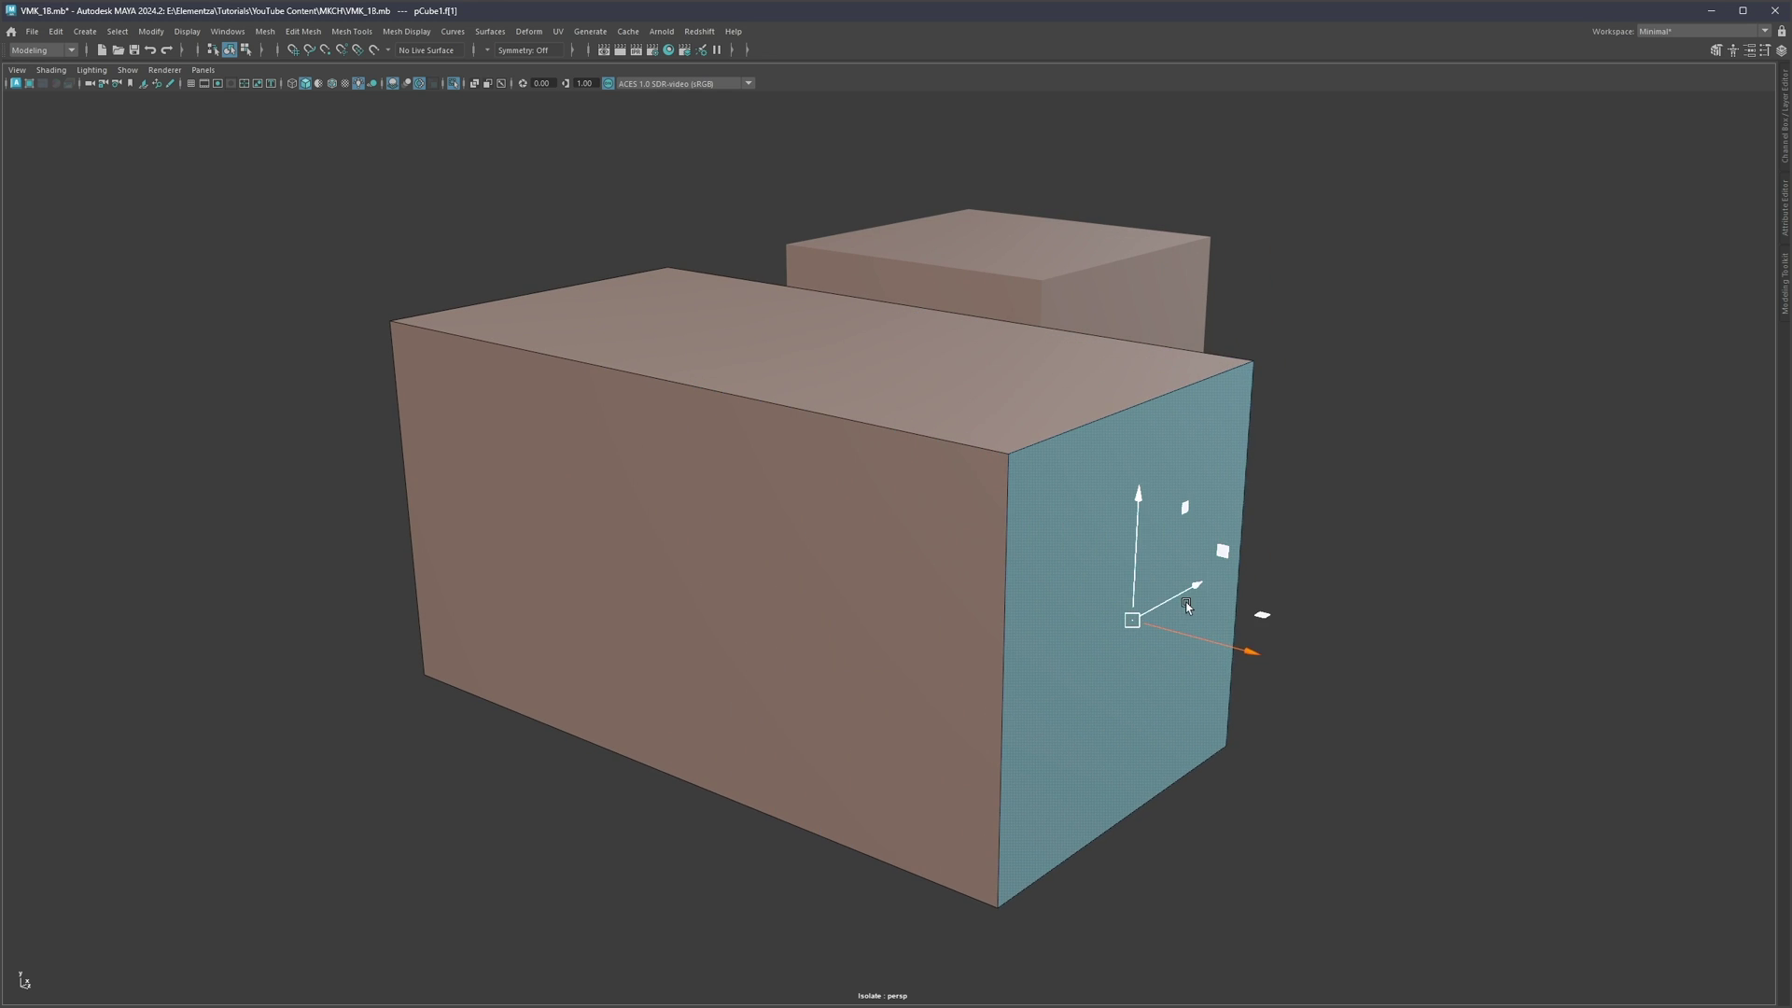
{"action": "right_click_drag", "start_coordinate": [1187, 607], "coordinate": [1024, 579], "text": "alt"}
{"action": "key", "text": "3"}
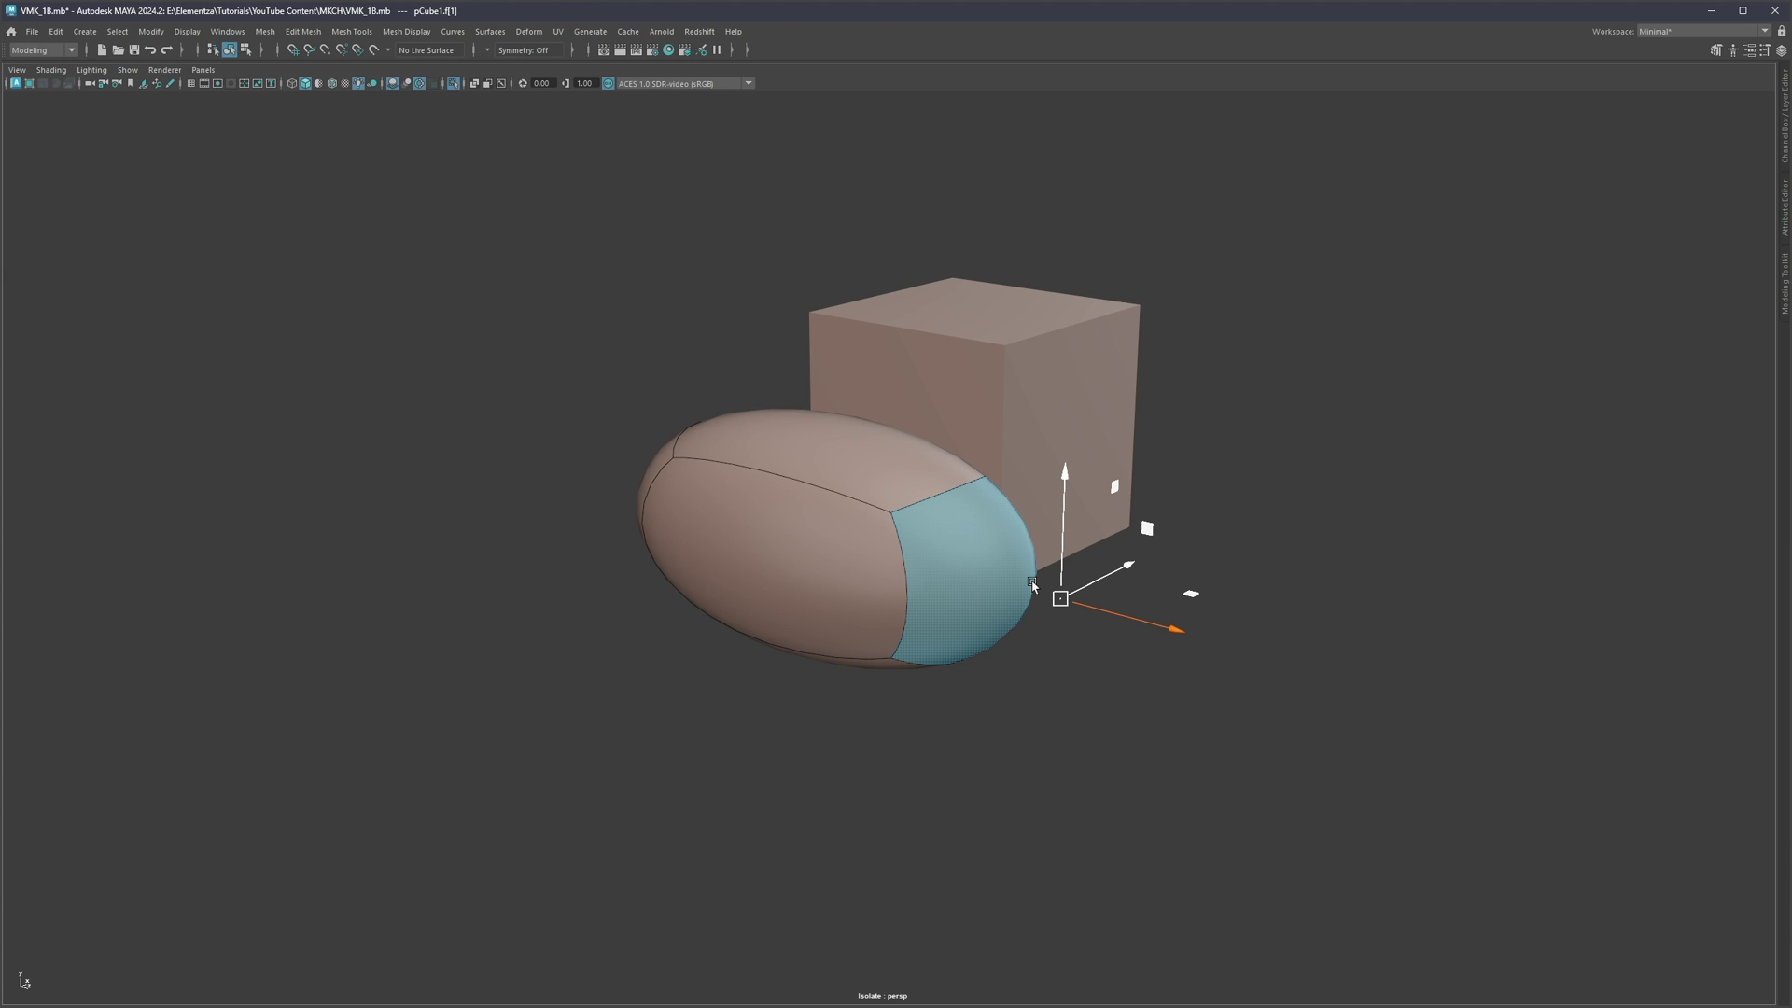
{"action": "left_click_drag", "start_coordinate": [1122, 607], "coordinate": [1052, 560]}
{"action": "key", "text": "1"}
{"action": "scroll", "coordinate": [768, 468], "scroll_direction": "up", "scroll_amount": 3}
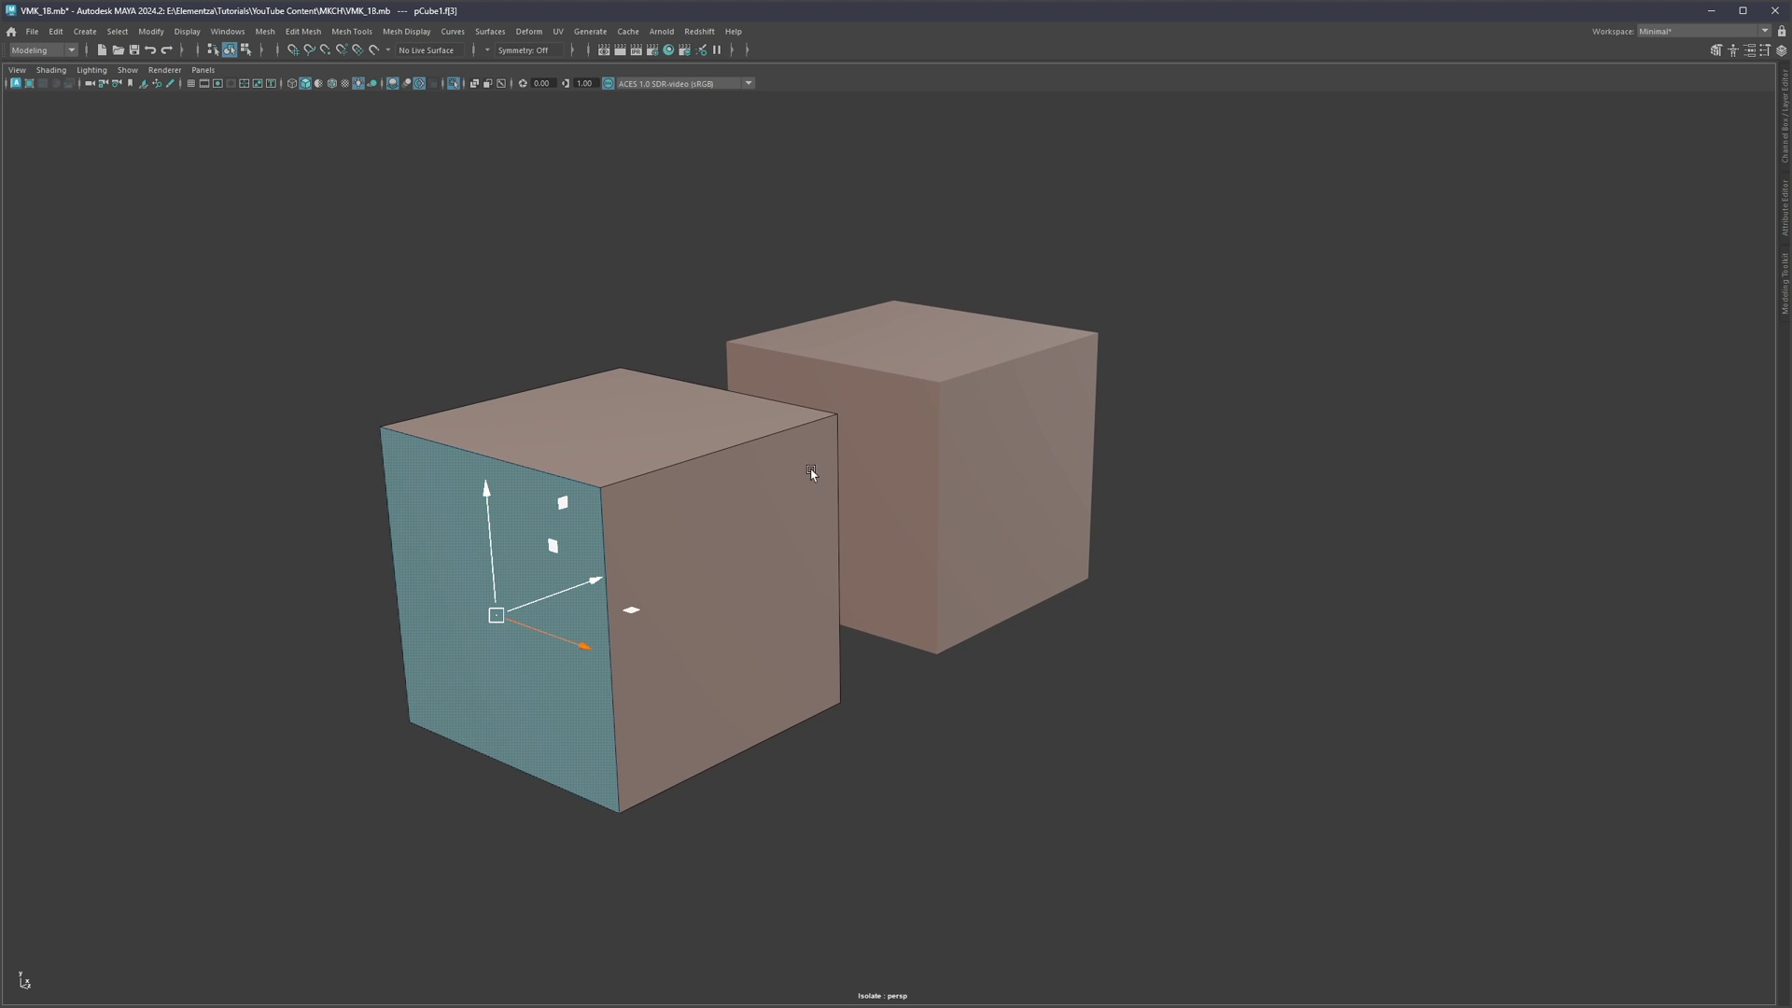
Step: Bevel all edges of the cube without support loops, with Chamfer off
{"action": "left_click_drag", "start_coordinate": [798, 467], "coordinate": [734, 443], "text": "alt"}
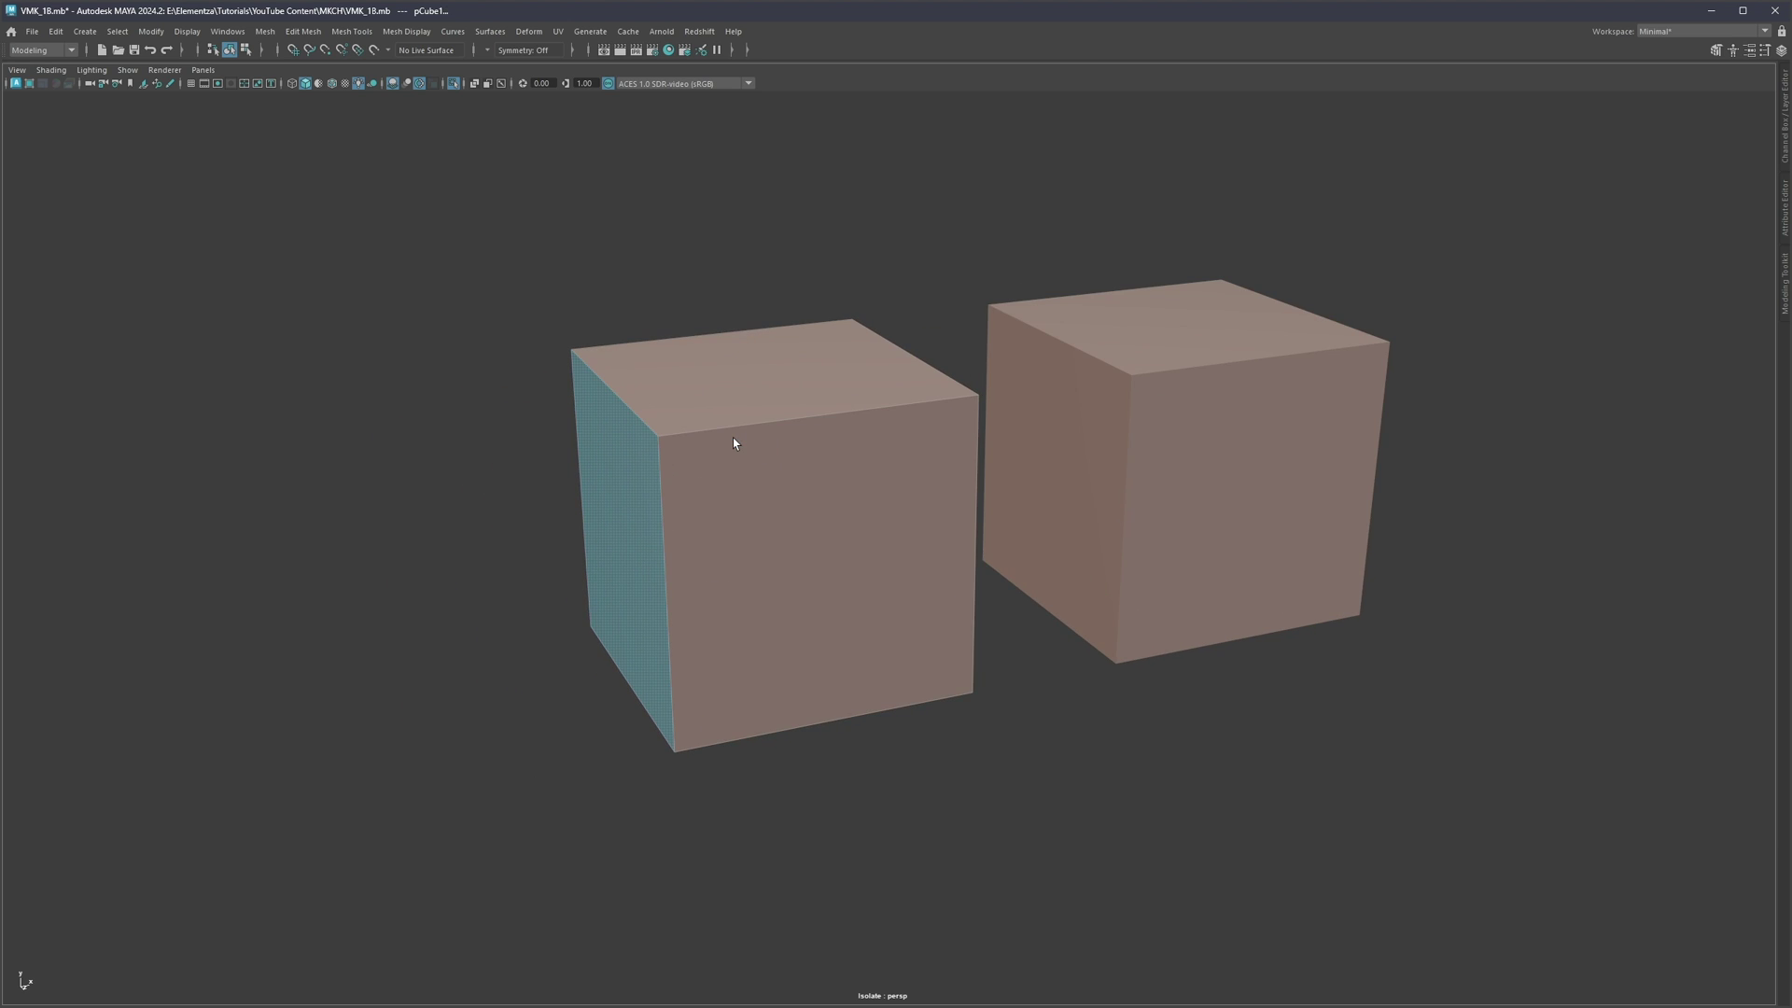
{"action": "right_click_drag", "start_coordinate": [645, 421], "coordinate": [692, 461]}
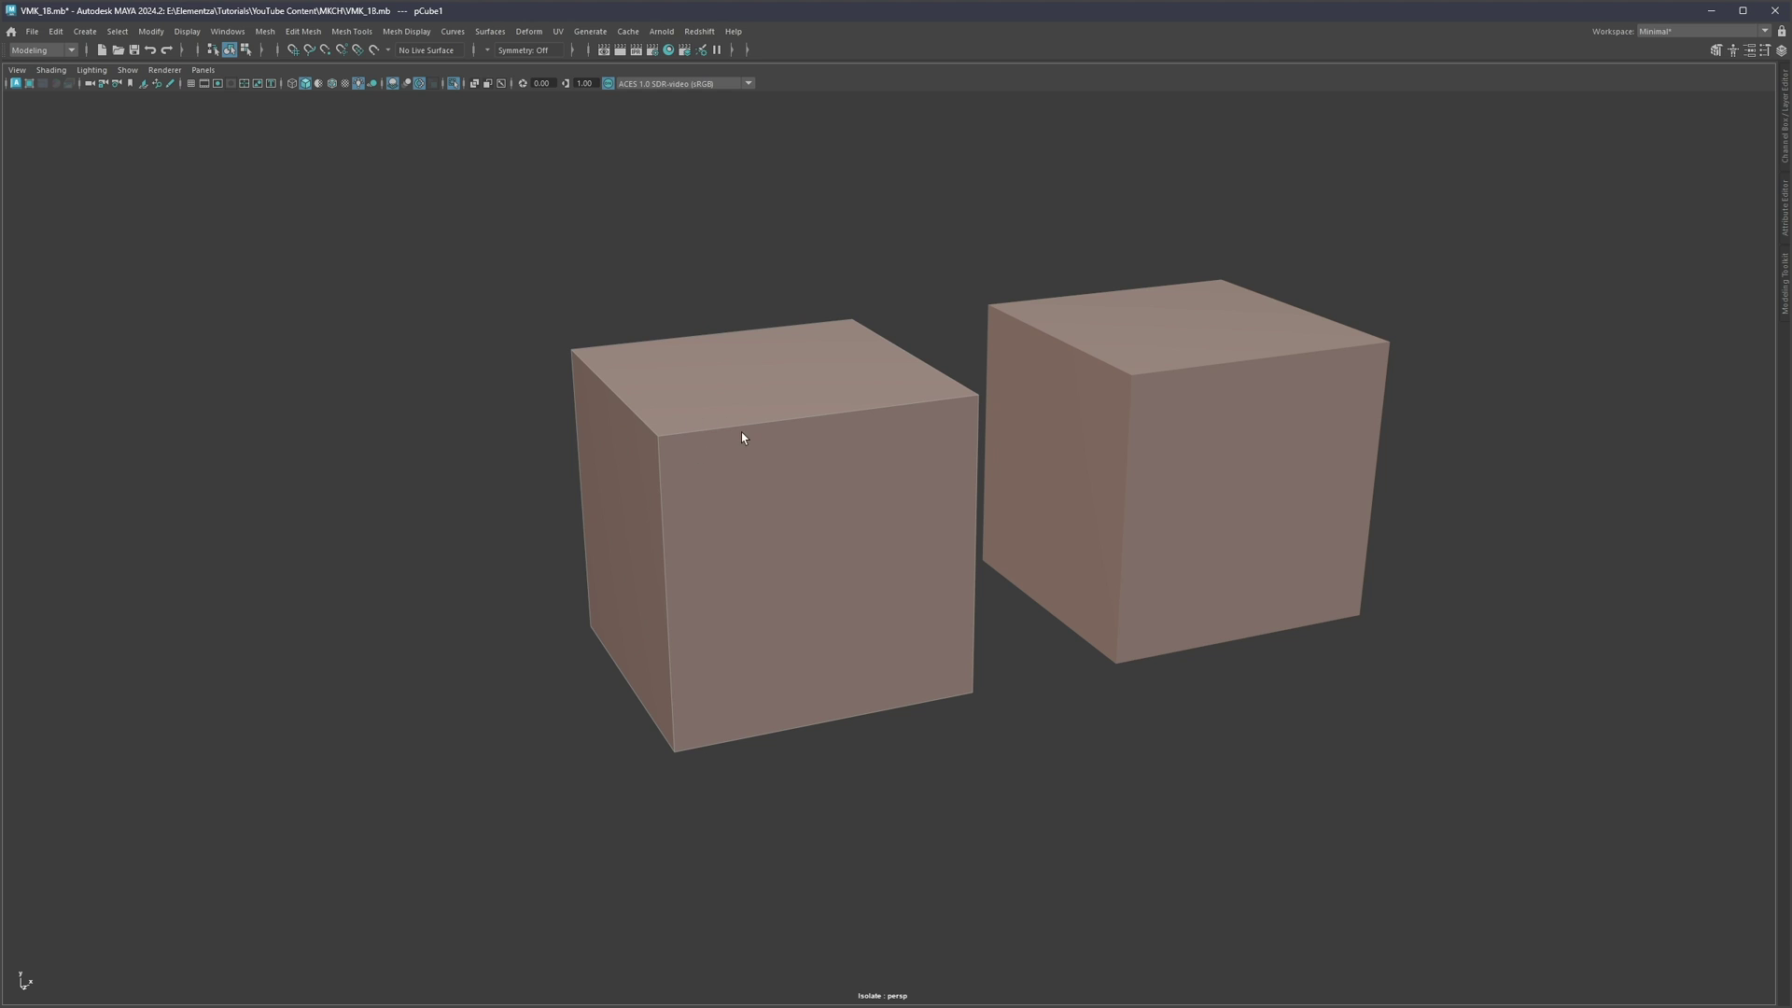
{"action": "right_click_drag", "start_coordinate": [792, 412], "coordinate": [789, 340]}
{"action": "left_click_drag", "start_coordinate": [769, 371], "coordinate": [944, 317], "text": "alt"}
{"action": "left_click_drag", "start_coordinate": [985, 260], "coordinate": [550, 770]}
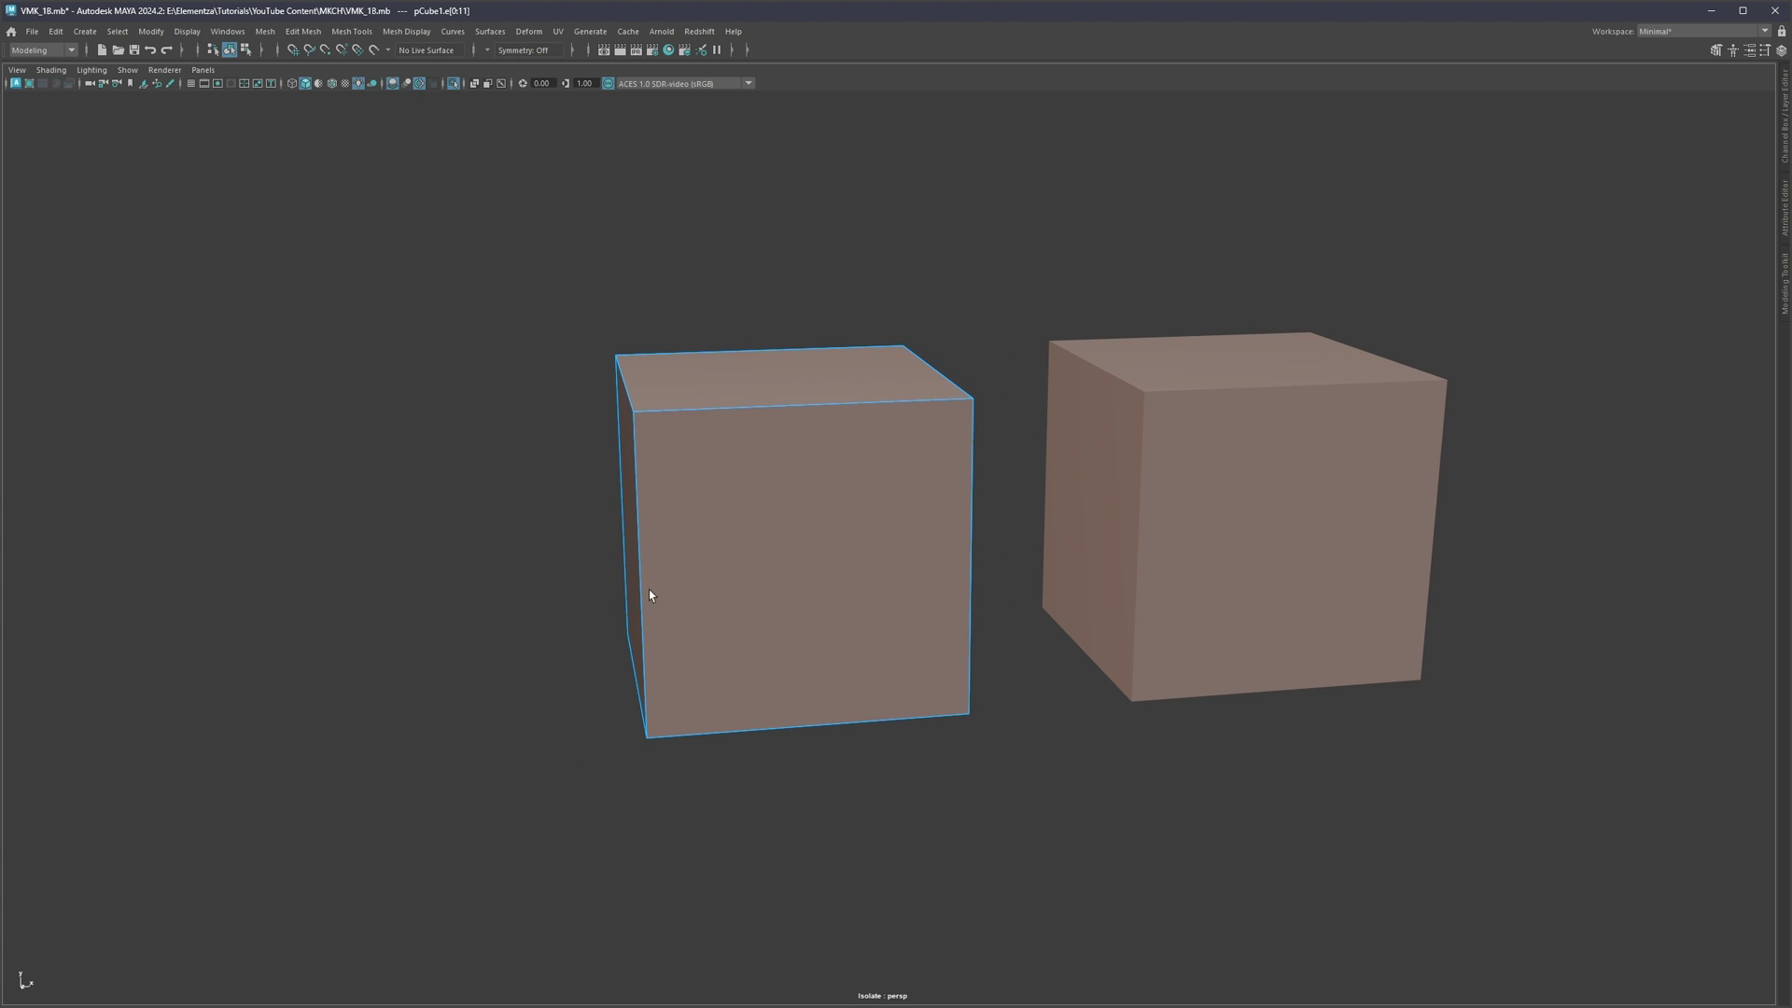
{"action": "left_click_drag", "start_coordinate": [650, 593], "coordinate": [732, 530], "text": "alt"}
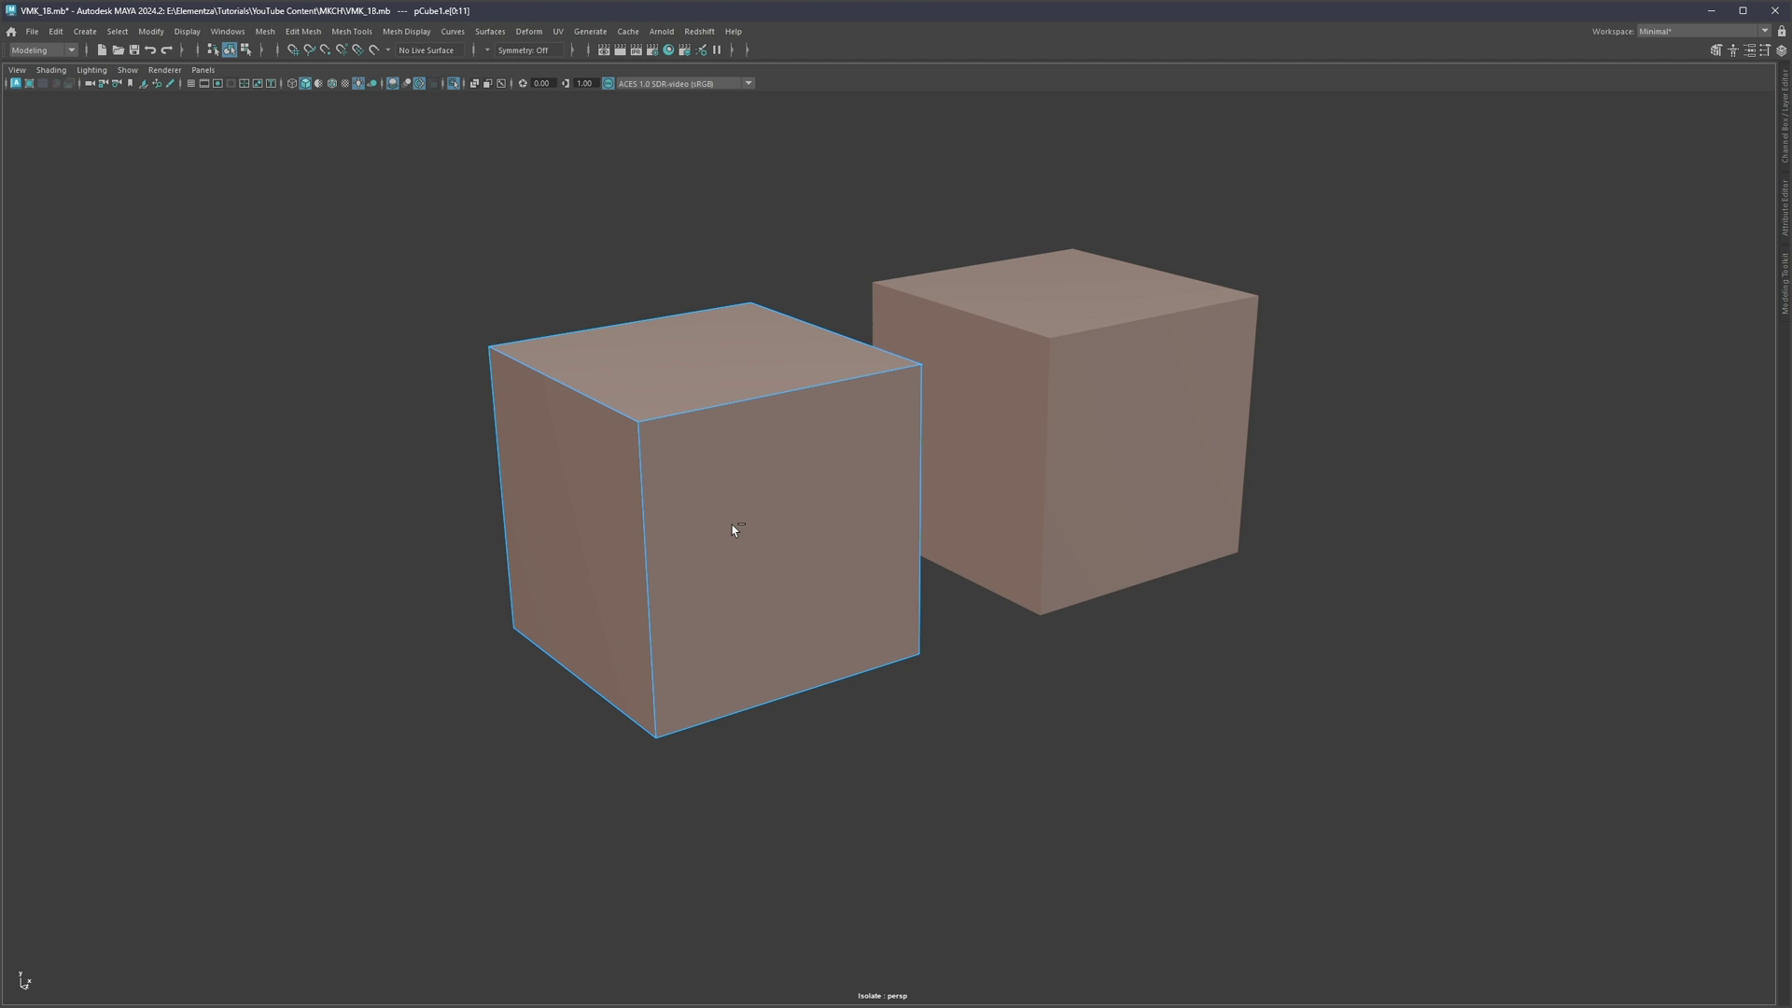
{"action": "key", "text": "ctrl+b"}
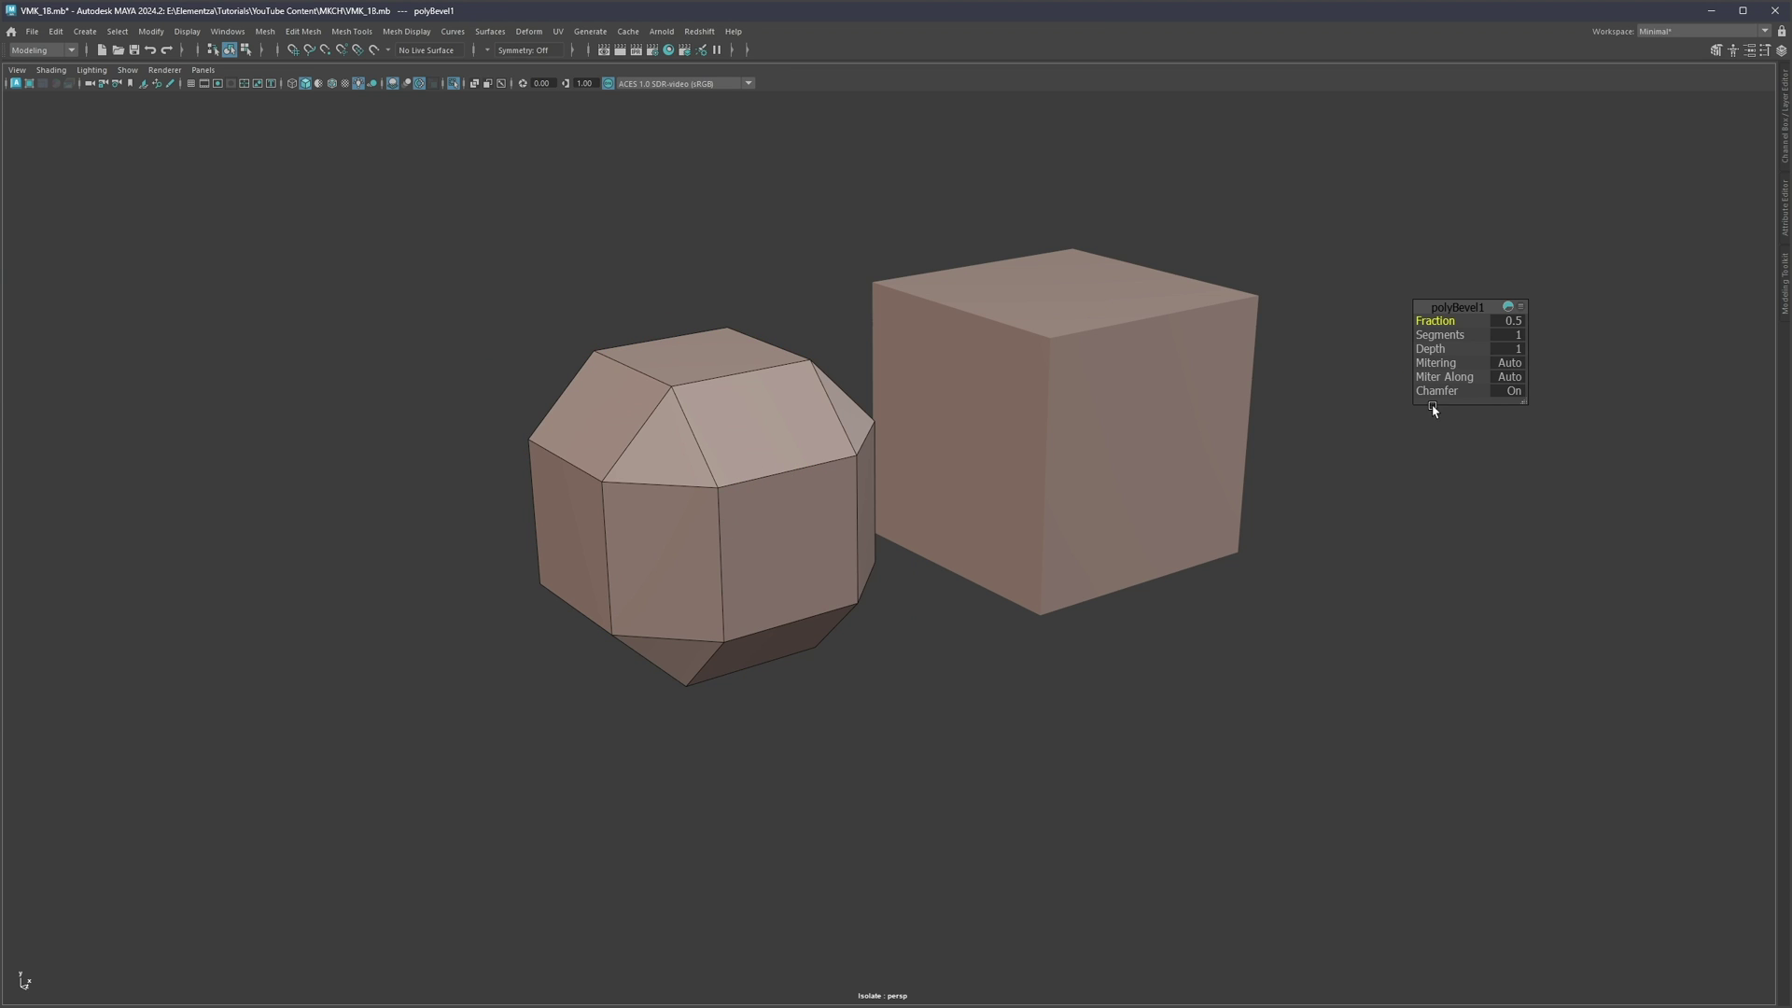
{"action": "left_click", "coordinate": [1504, 392]}
Step: Reduce the bevel Fraction to 0.082, checking the cube's corners in smooth preview
{"action": "key", "text": "3"}
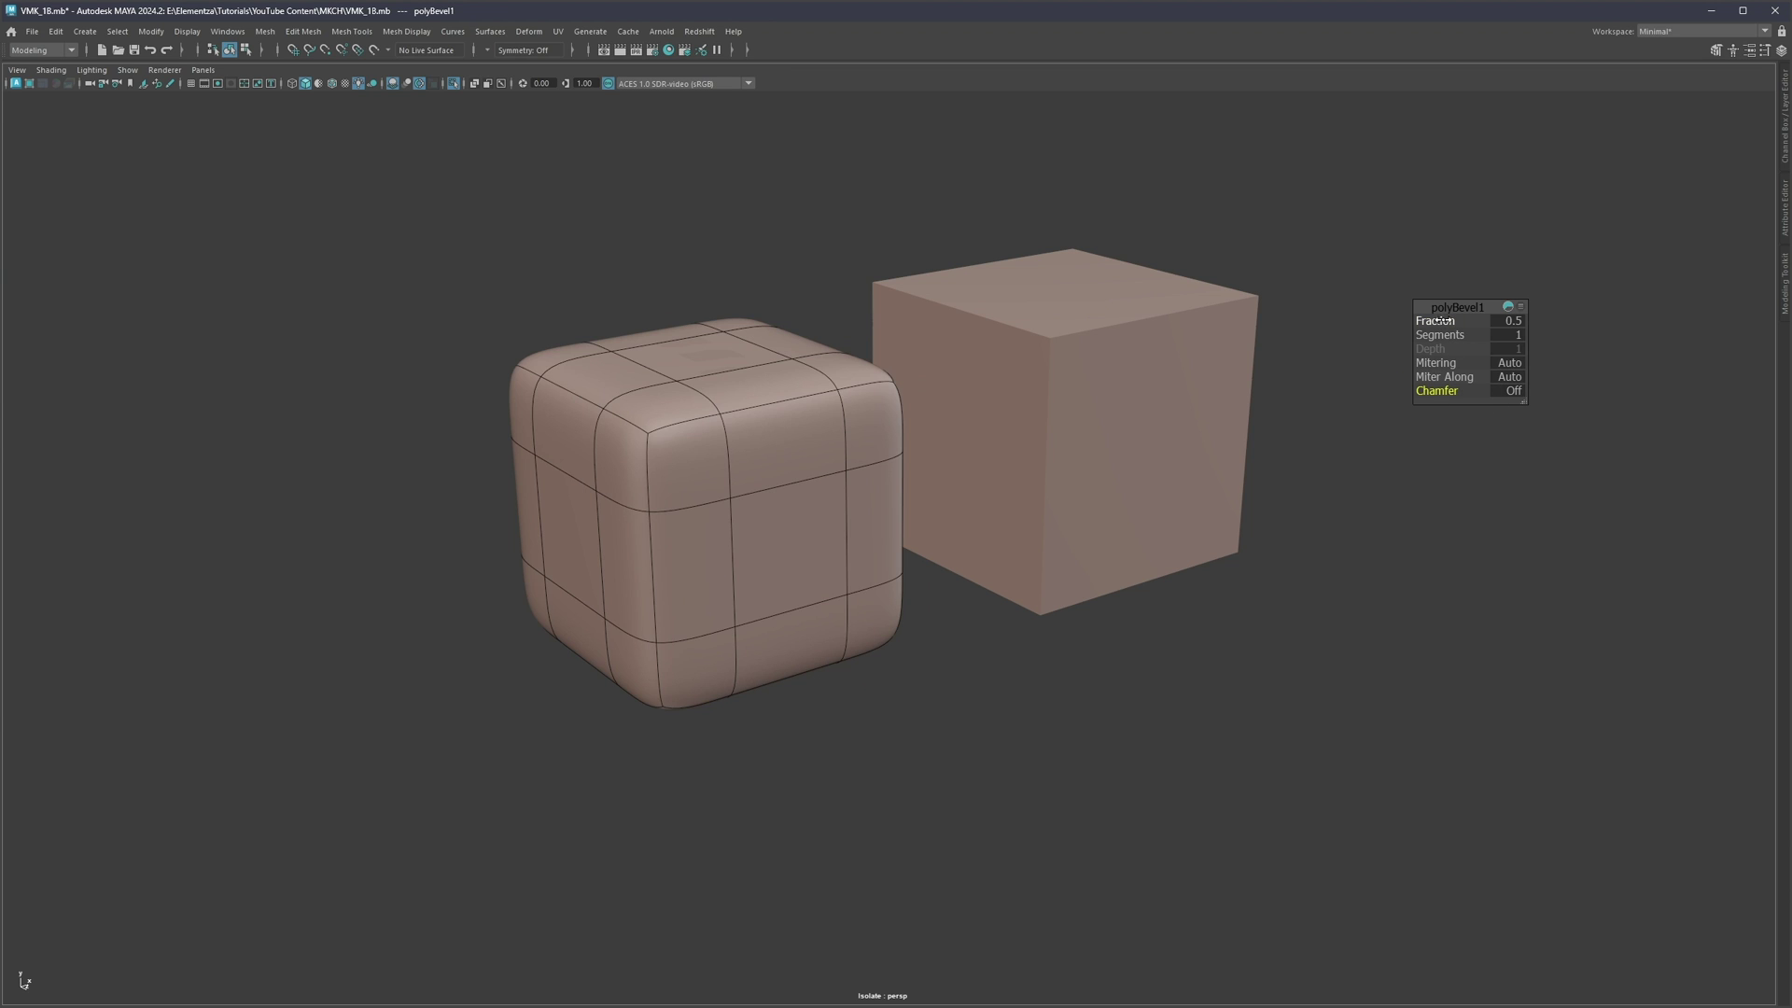
{"action": "key", "text": "1"}
{"action": "left_click_drag", "start_coordinate": [1440, 319], "coordinate": [1304, 328]}
{"action": "key", "text": "3"}
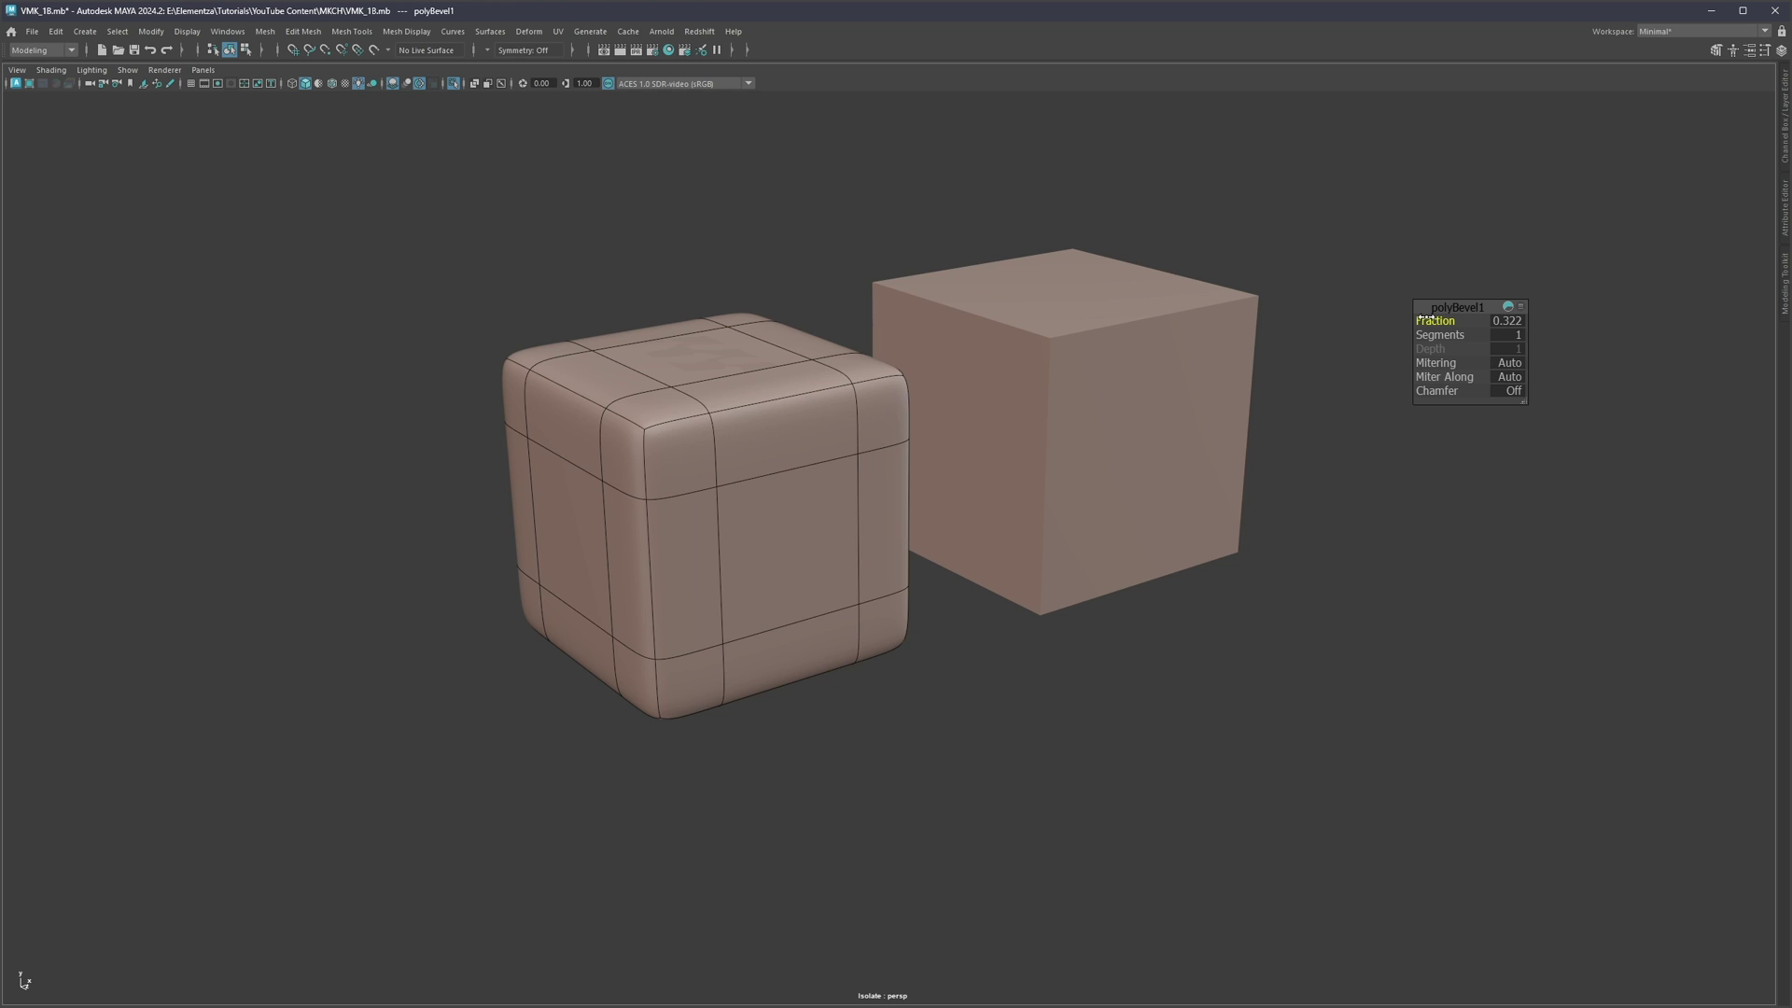
{"action": "left_click_drag", "start_coordinate": [1433, 320], "coordinate": [1273, 328]}
{"action": "key", "text": "3"}
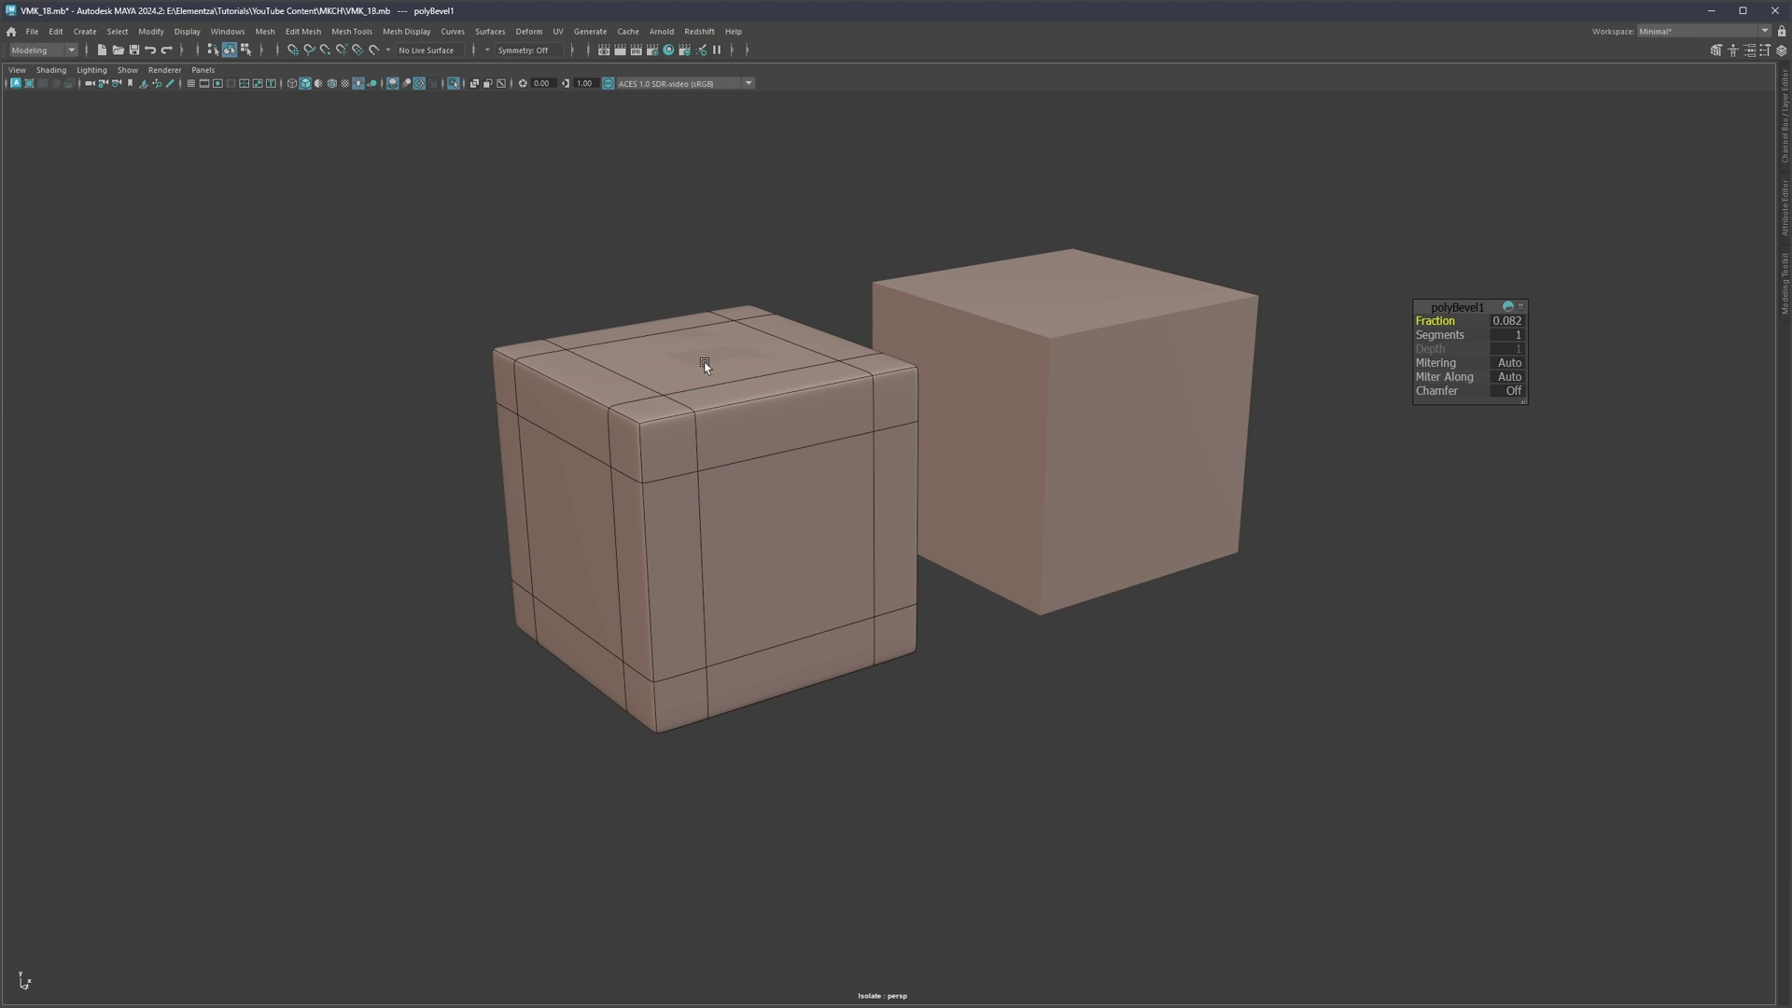
Step: Reopen the cube's bevel settings, compare a Fraction of 0.617 in smooth preview, and reduce it to 0.117
{"action": "left_click", "coordinate": [670, 248]}
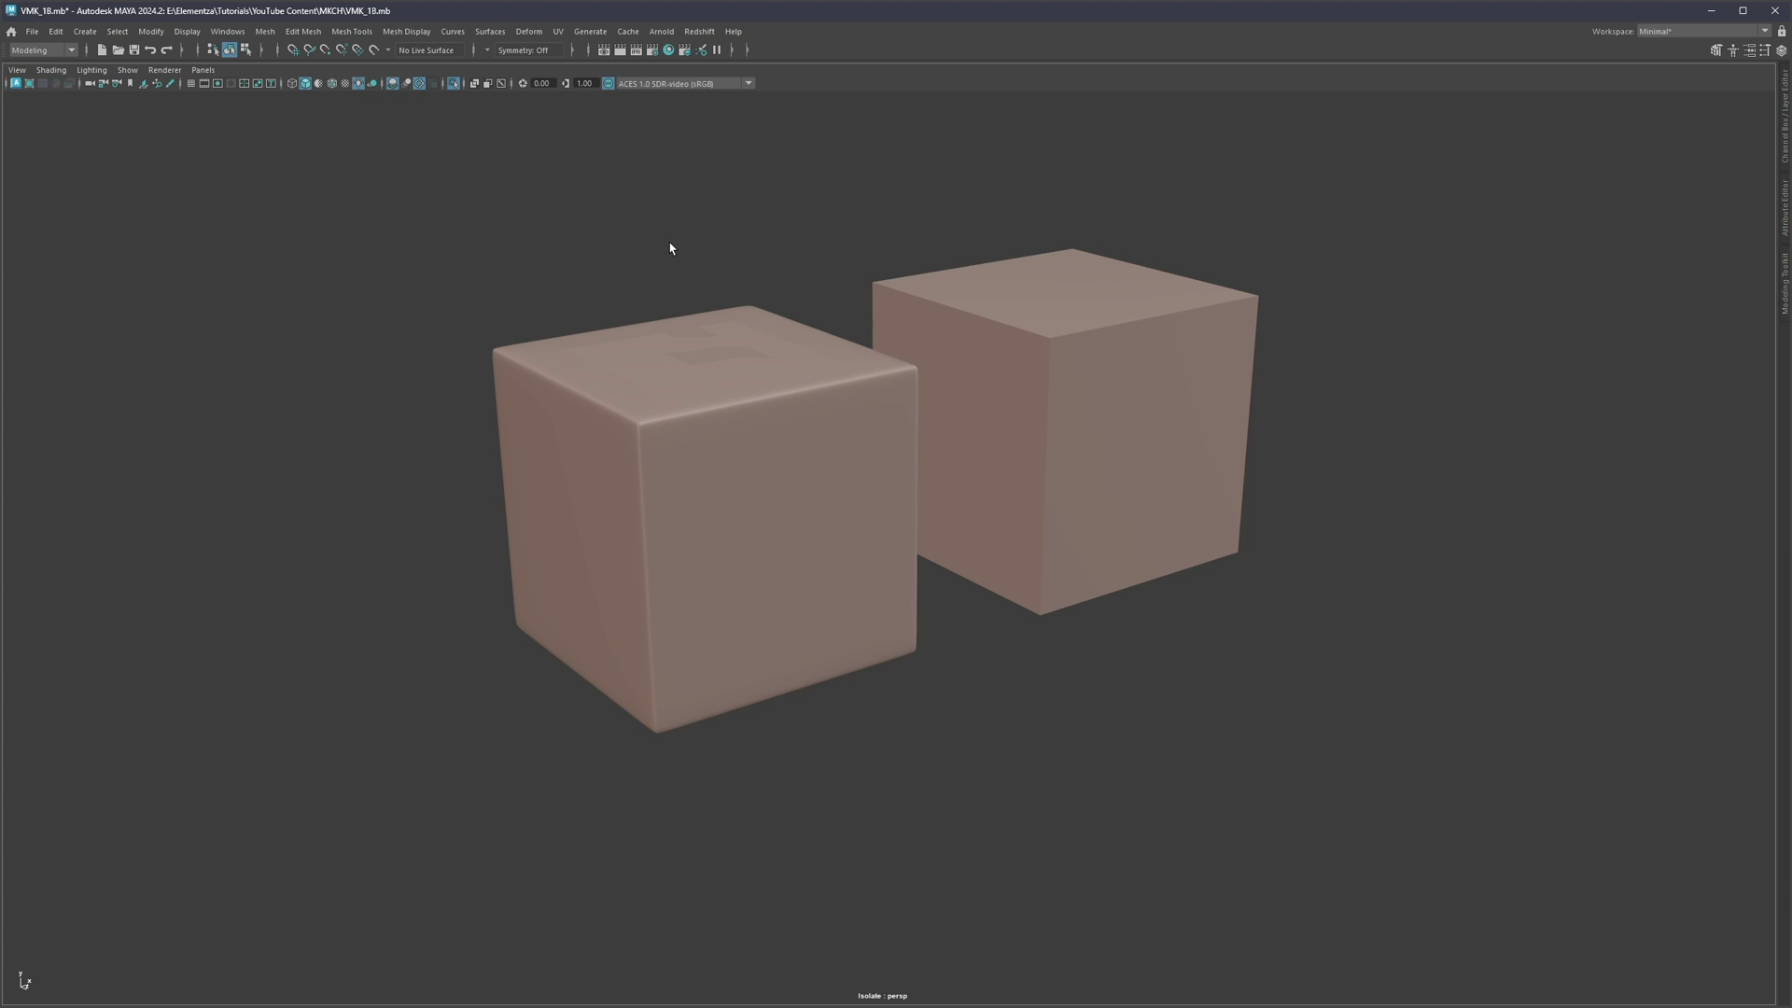
{"action": "left_click", "coordinate": [700, 370]}
{"action": "key", "text": "t"}
{"action": "key", "text": "1"}
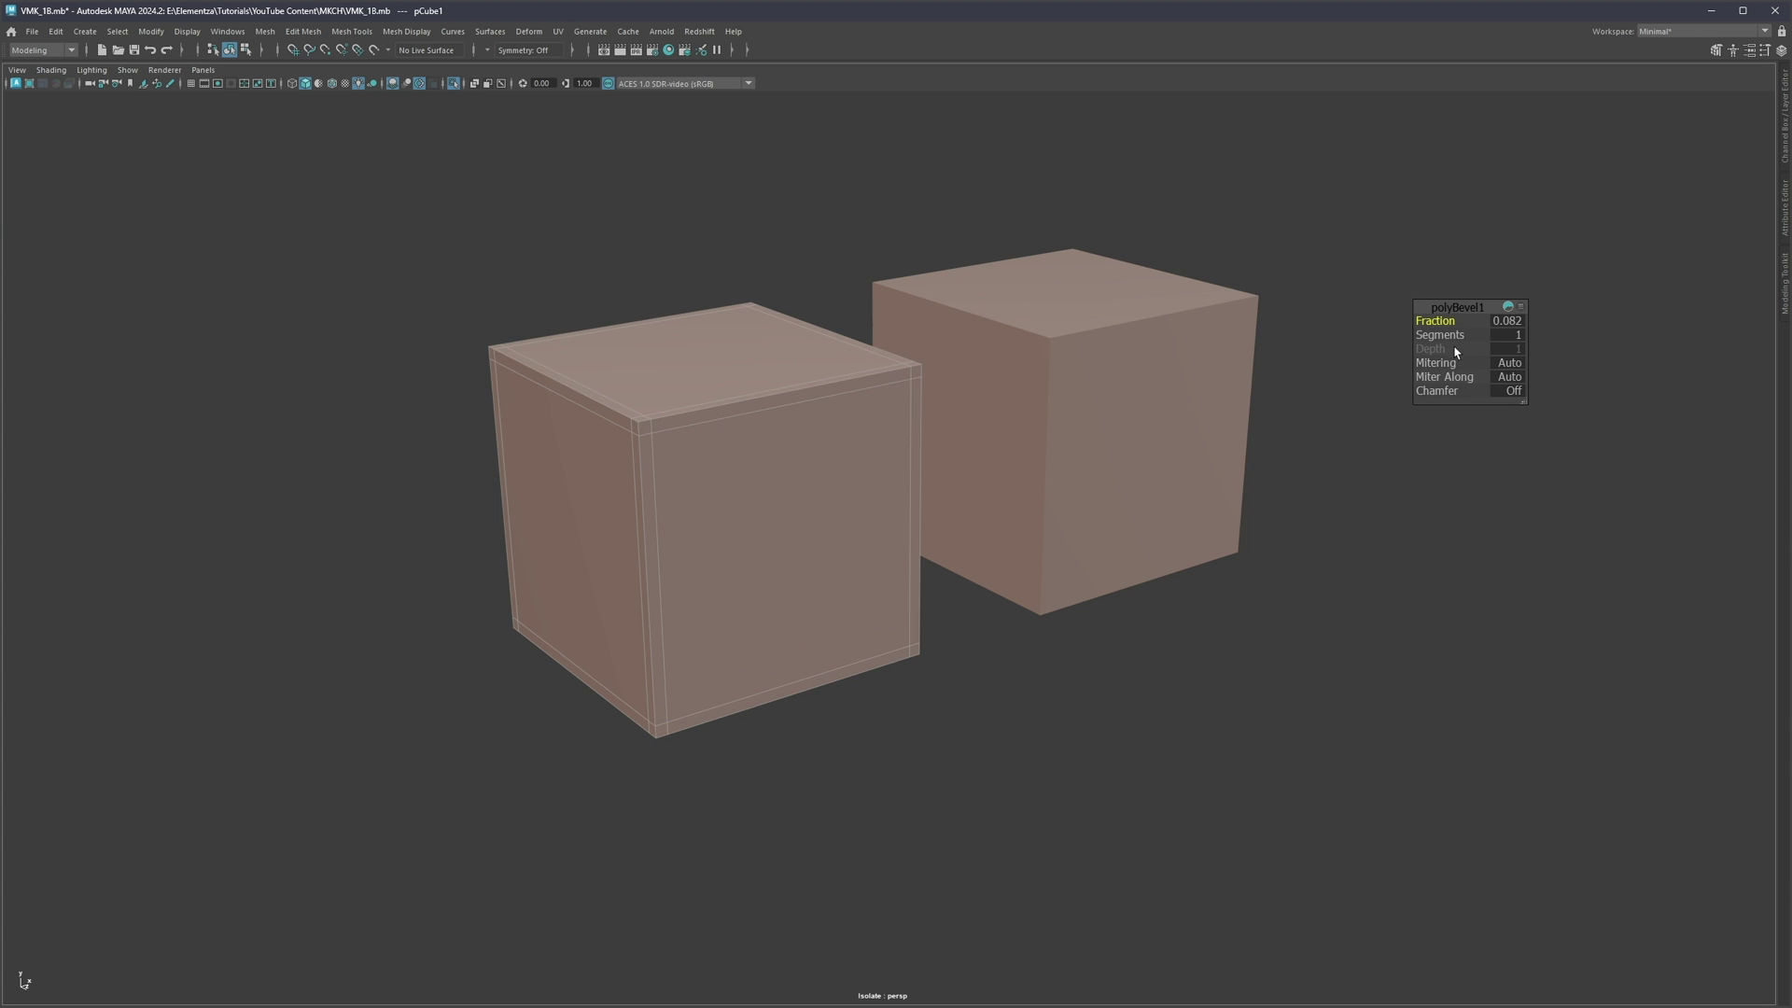
{"action": "left_click_drag", "start_coordinate": [1437, 321], "coordinate": [1710, 313]}
{"action": "key", "text": "3"}
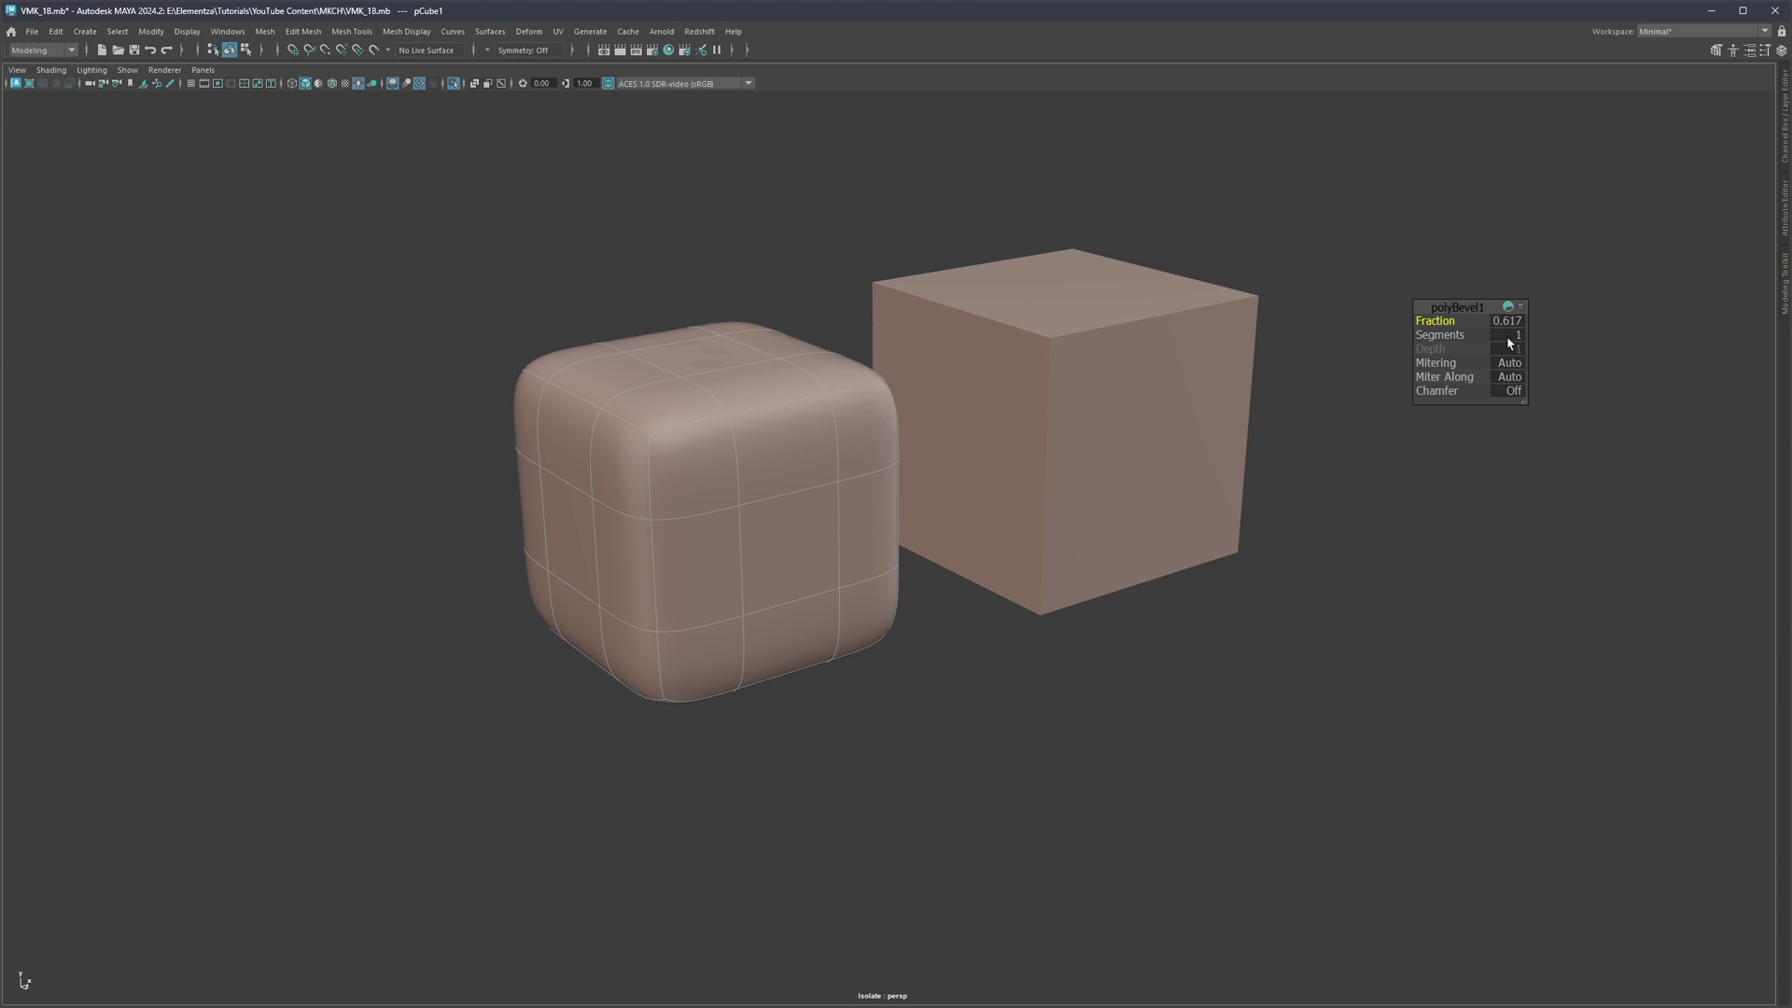
{"action": "left_click_drag", "start_coordinate": [1456, 321], "coordinate": [1272, 324]}
{"action": "key", "text": "1"}
{"action": "key", "text": "3"}
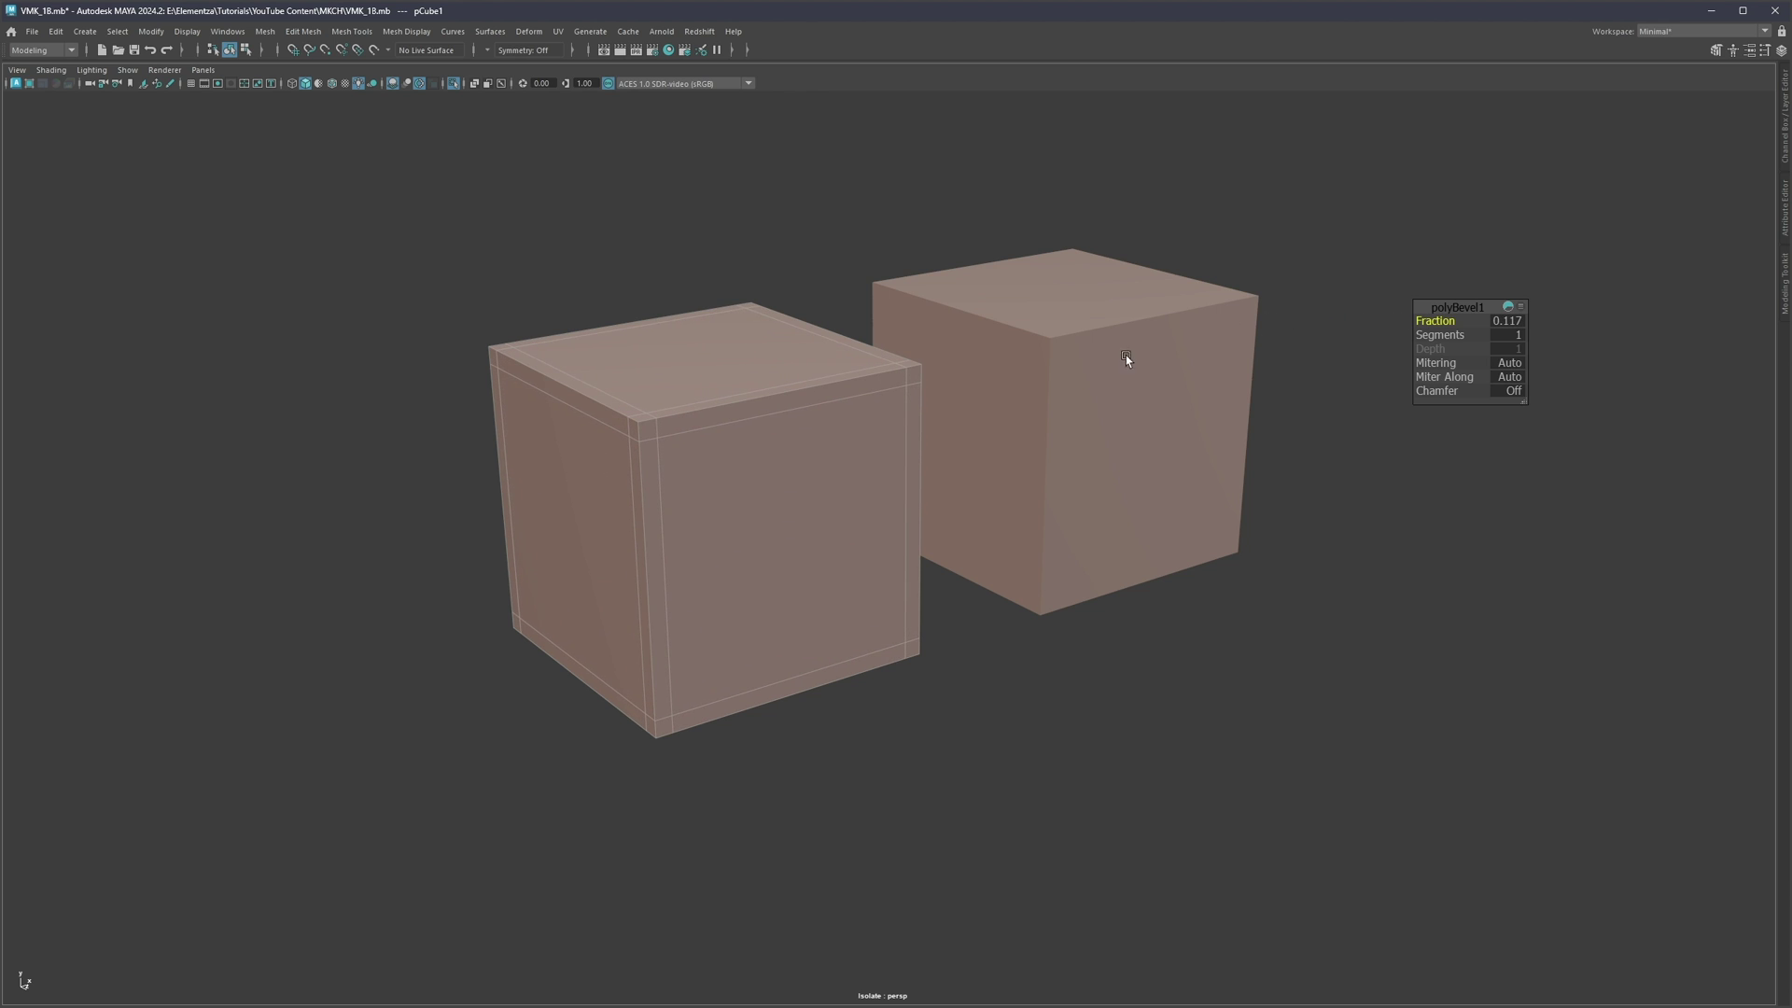
Step: Exit isolation to show the whole character again and delete the two demonstration cubes
{"action": "left_click", "coordinate": [955, 724]}
{"action": "key", "text": "ctrl+1"}
{"action": "left_click_drag", "start_coordinate": [1108, 464], "coordinate": [895, 457], "text": "alt"}
{"action": "key", "text": "Delete"}
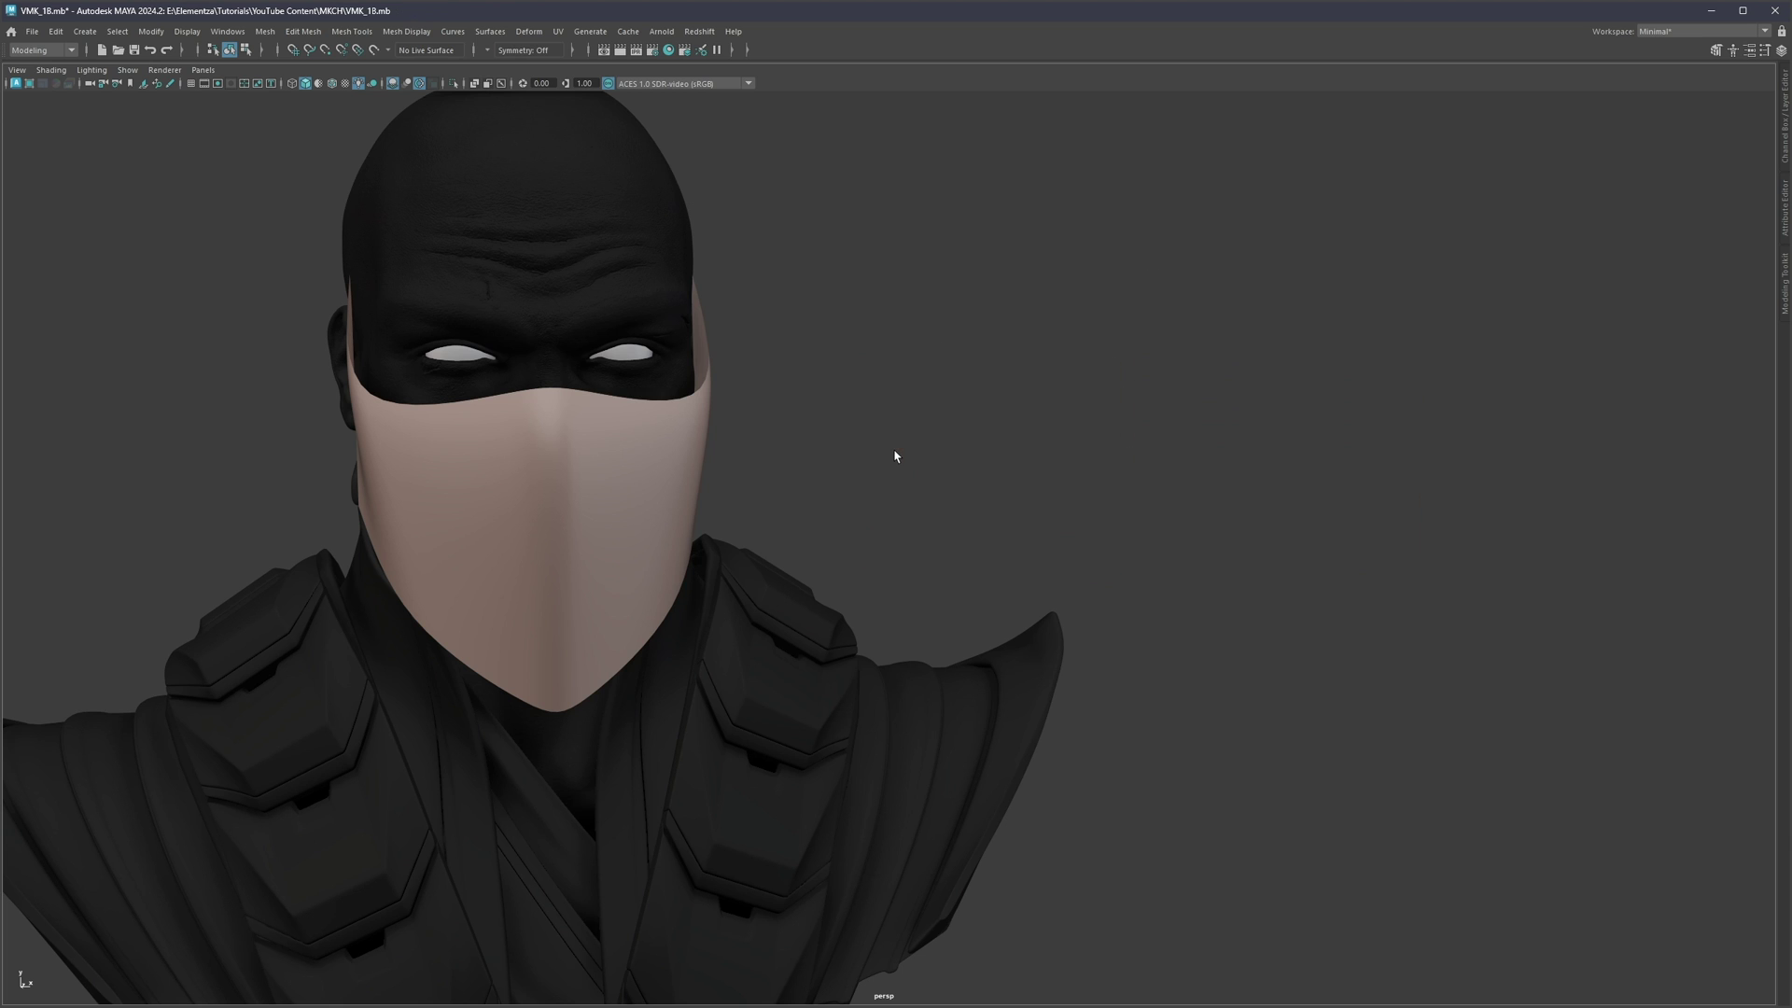
Step: Turn off smooth preview on the face mask to show its low-poly shape
{"action": "left_click_drag", "start_coordinate": [590, 493], "coordinate": [659, 520], "text": "alt"}
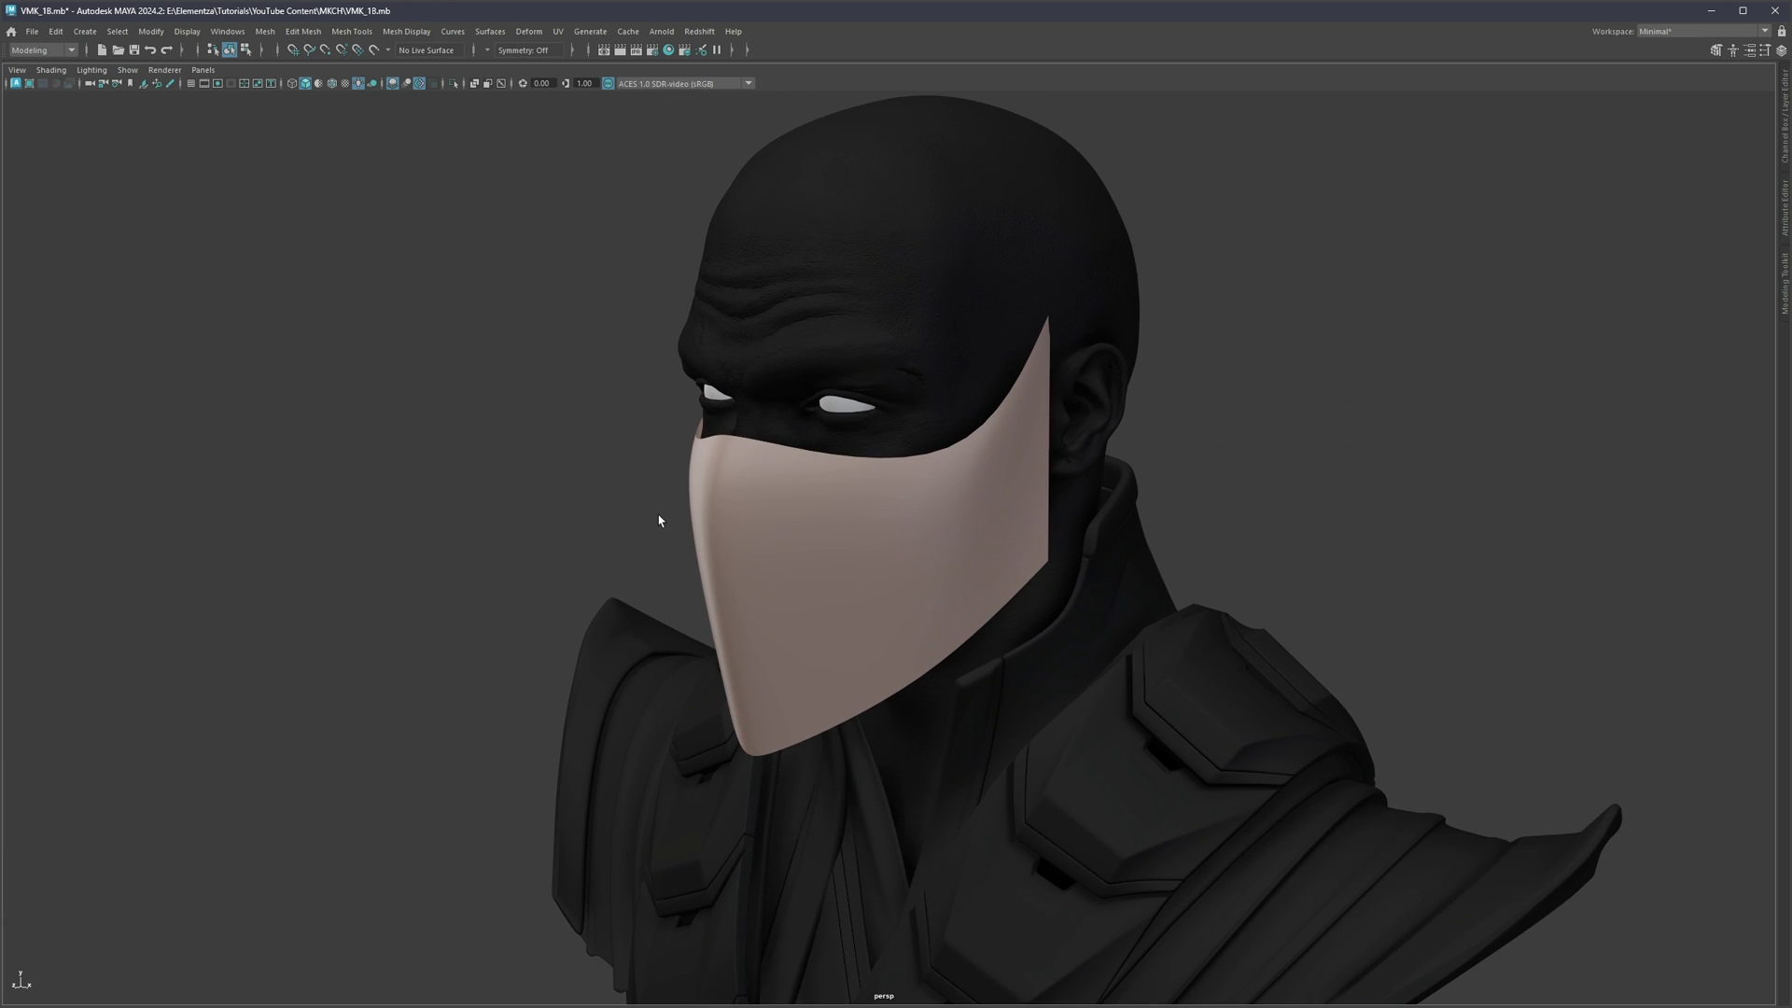
{"action": "left_click", "coordinate": [793, 520]}
{"action": "key", "text": "1"}
{"action": "middle_click_drag", "start_coordinate": [868, 480], "coordinate": [736, 456], "text": "alt"}
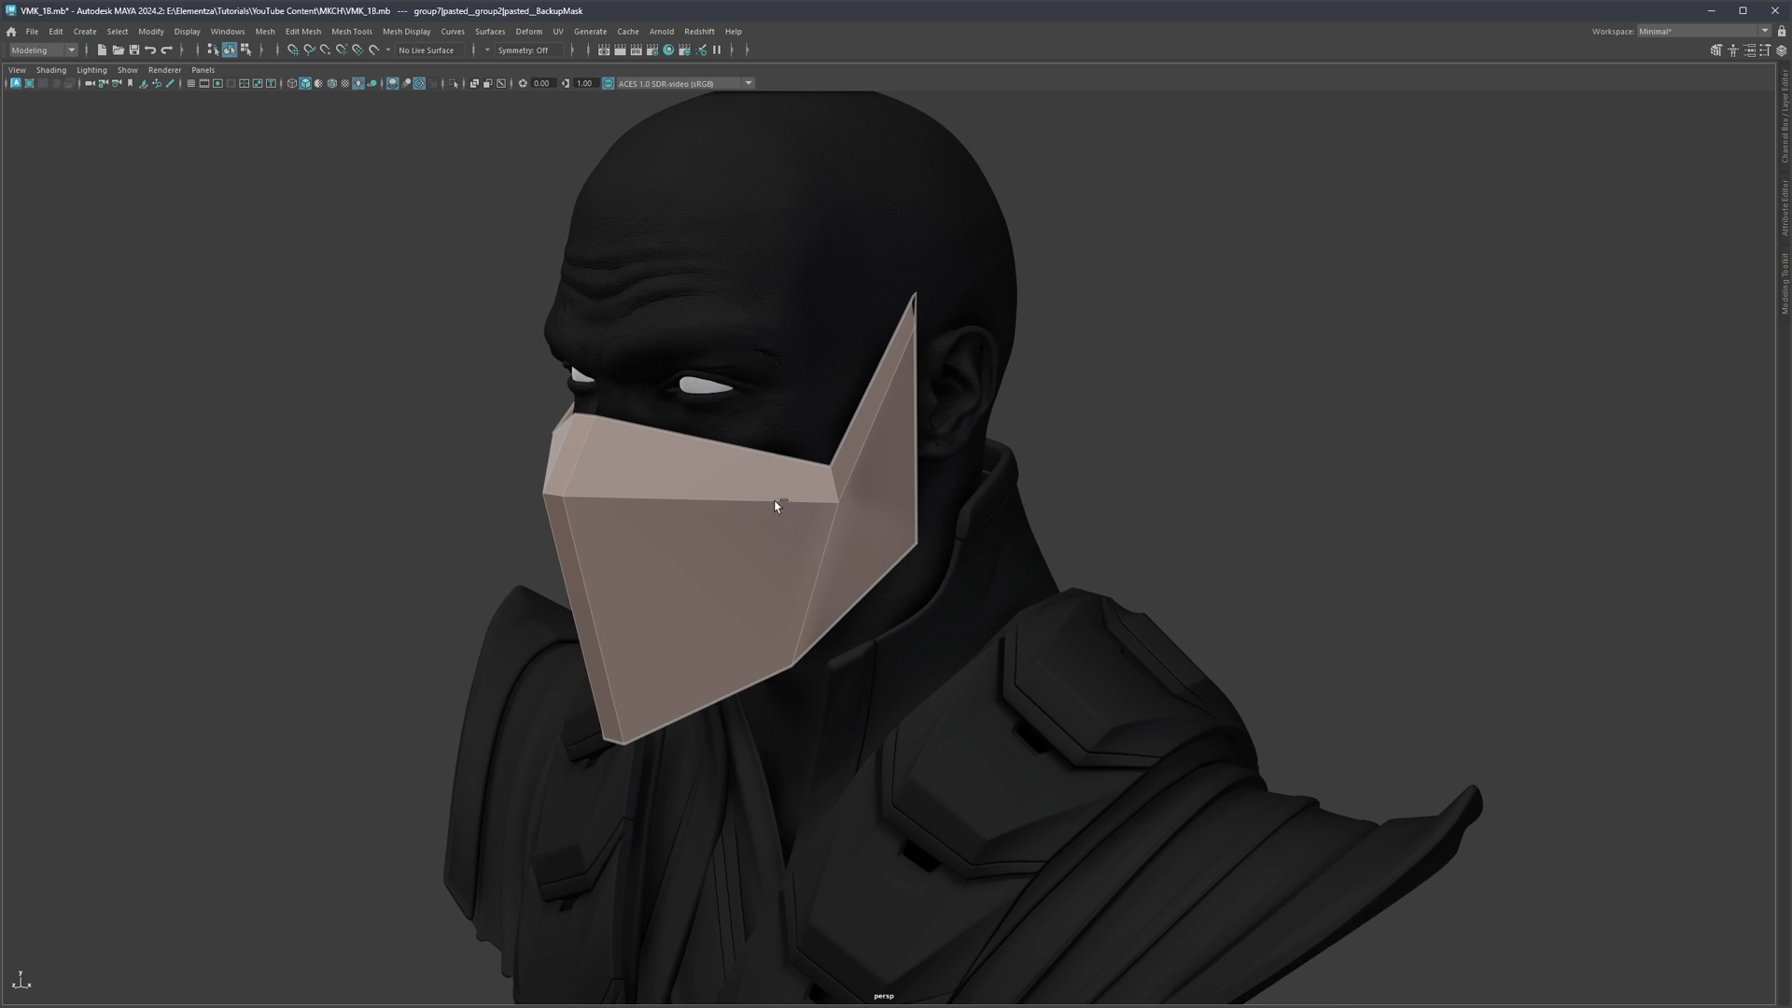
Step: Try deleting the vertical edge loop at the mask's cheek, and undo the deletion
{"action": "key", "text": "ctrl+1"}
{"action": "left_click_drag", "start_coordinate": [771, 544], "coordinate": [855, 569], "text": "alt"}
{"action": "key", "text": "ctrl+1"}
{"action": "double_click", "coordinate": [883, 514]}
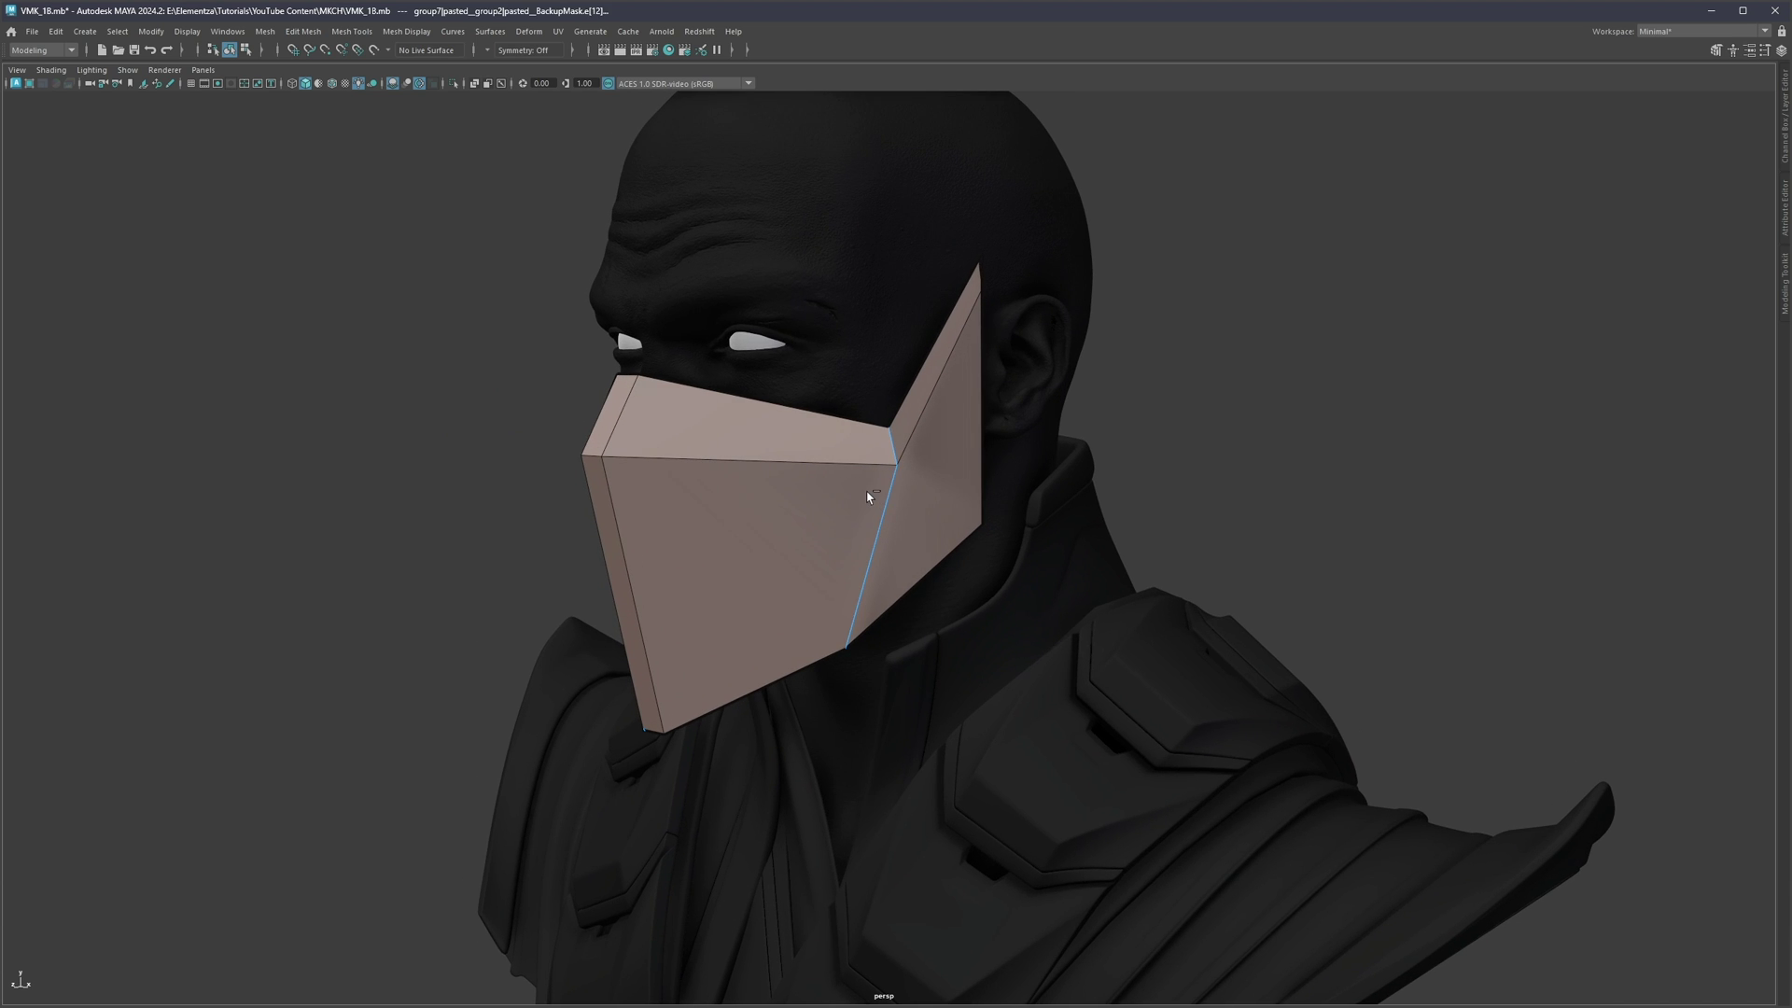
{"action": "key", "text": "ctrl+Delete"}
{"action": "key", "text": "ctrl+z"}
Step: Enable World X symmetry and check the mask in smooth preview before returning to its low-poly edges
{"action": "key", "text": "alt+x"}
{"action": "left_click_drag", "start_coordinate": [735, 478], "coordinate": [899, 462], "text": "alt"}
{"action": "key", "text": "3"}
{"action": "key", "text": "F8"}
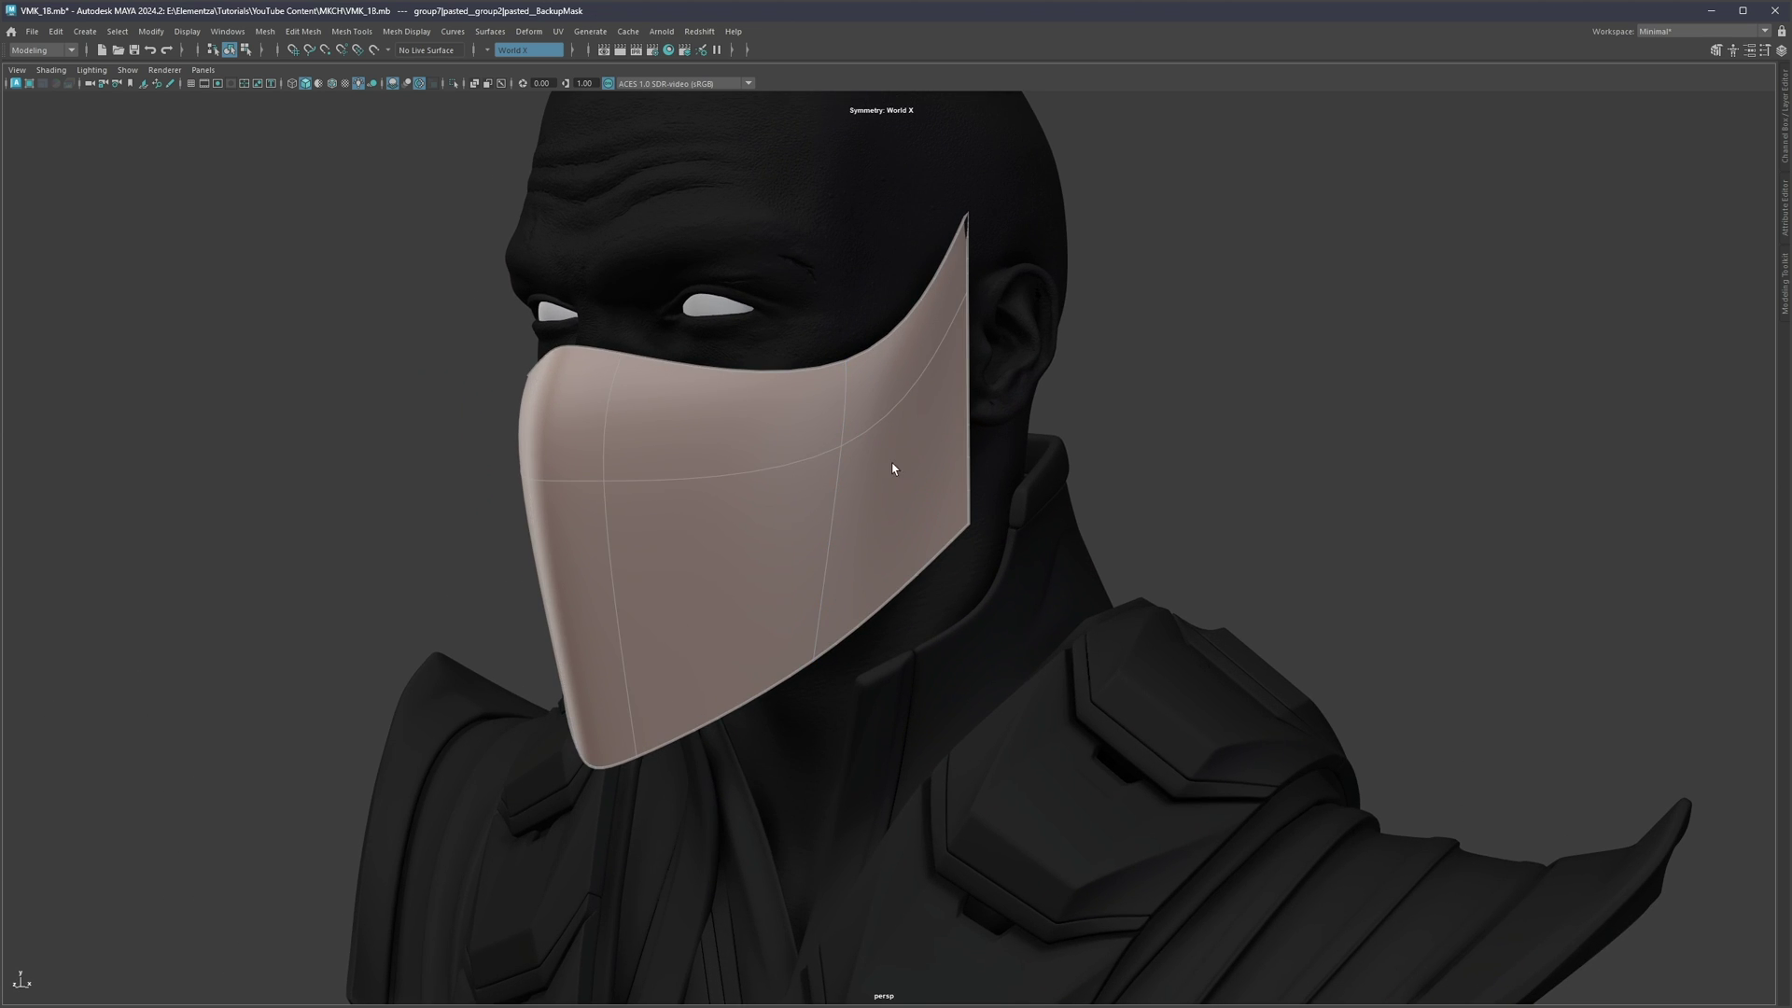
{"action": "key", "text": "F9"}
{"action": "key", "text": "F8"}
{"action": "key", "text": "1"}
{"action": "key", "text": "F10"}
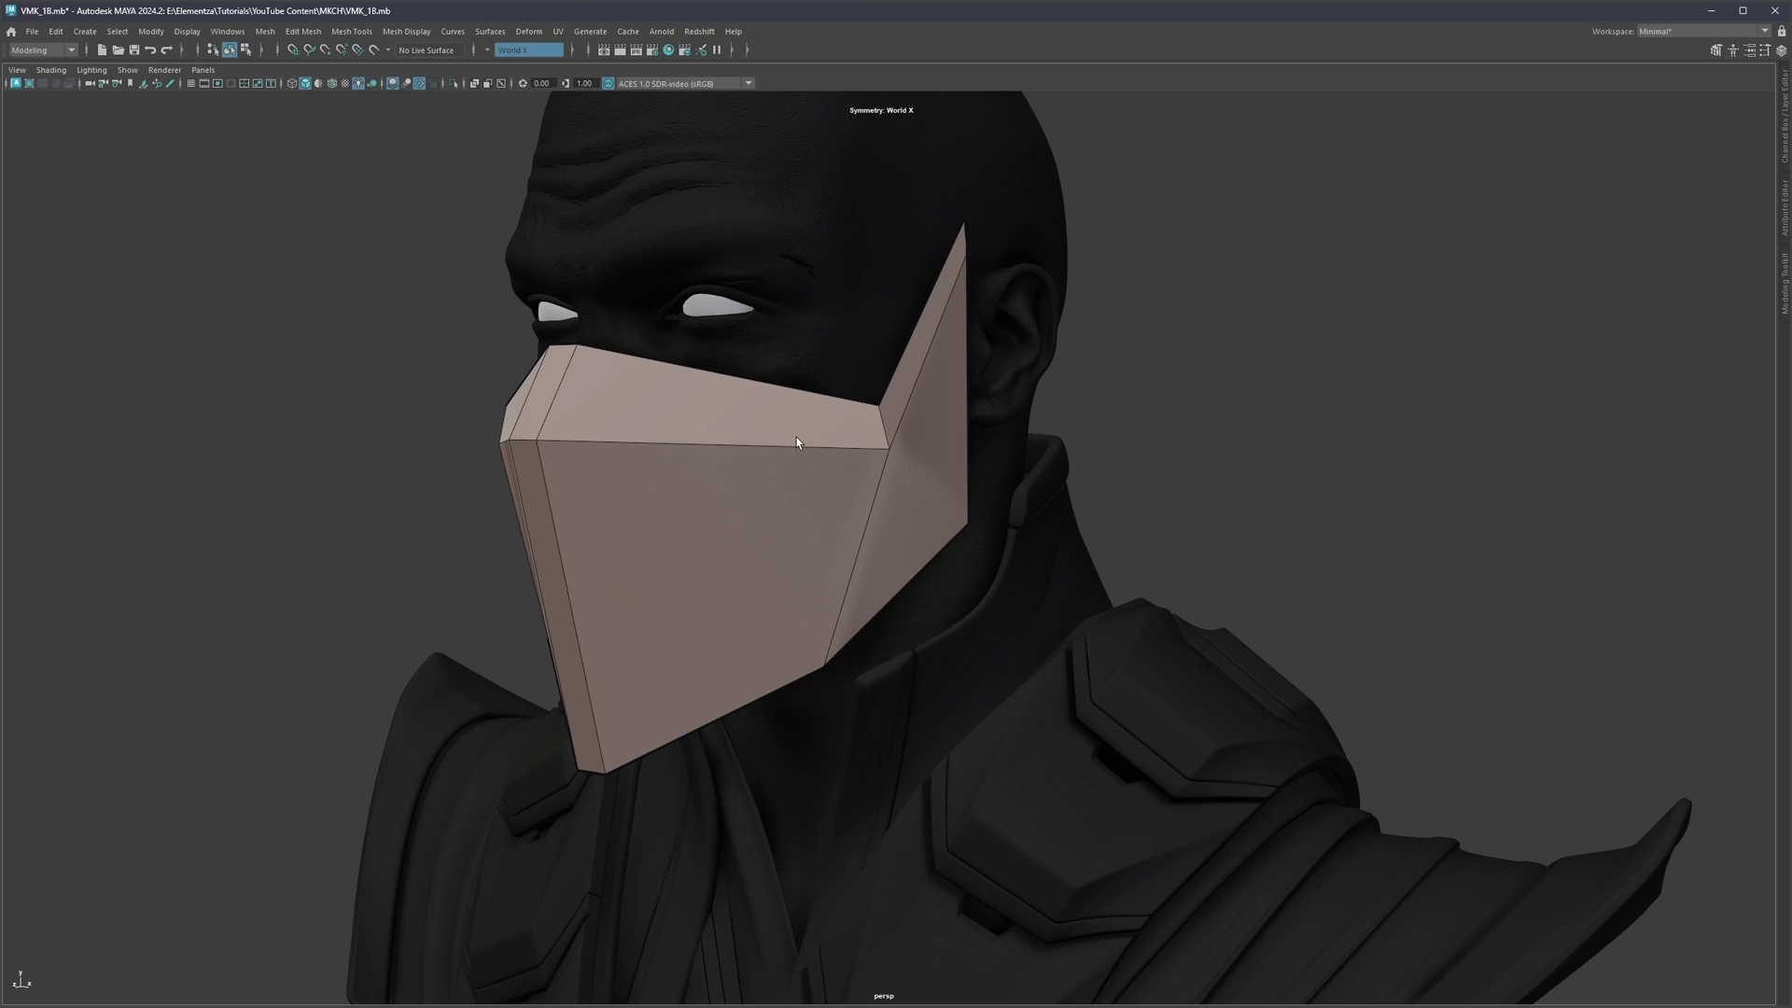
Step: Insert a horizontal support loop beside the mask's nose-to-cheek ridge with the Insert Edge Loop tool, undoing the misplaced vertical loop
{"action": "double_click", "coordinate": [798, 449]}
{"action": "right_click_drag", "start_coordinate": [741, 397], "coordinate": [722, 504], "text": "shift"}
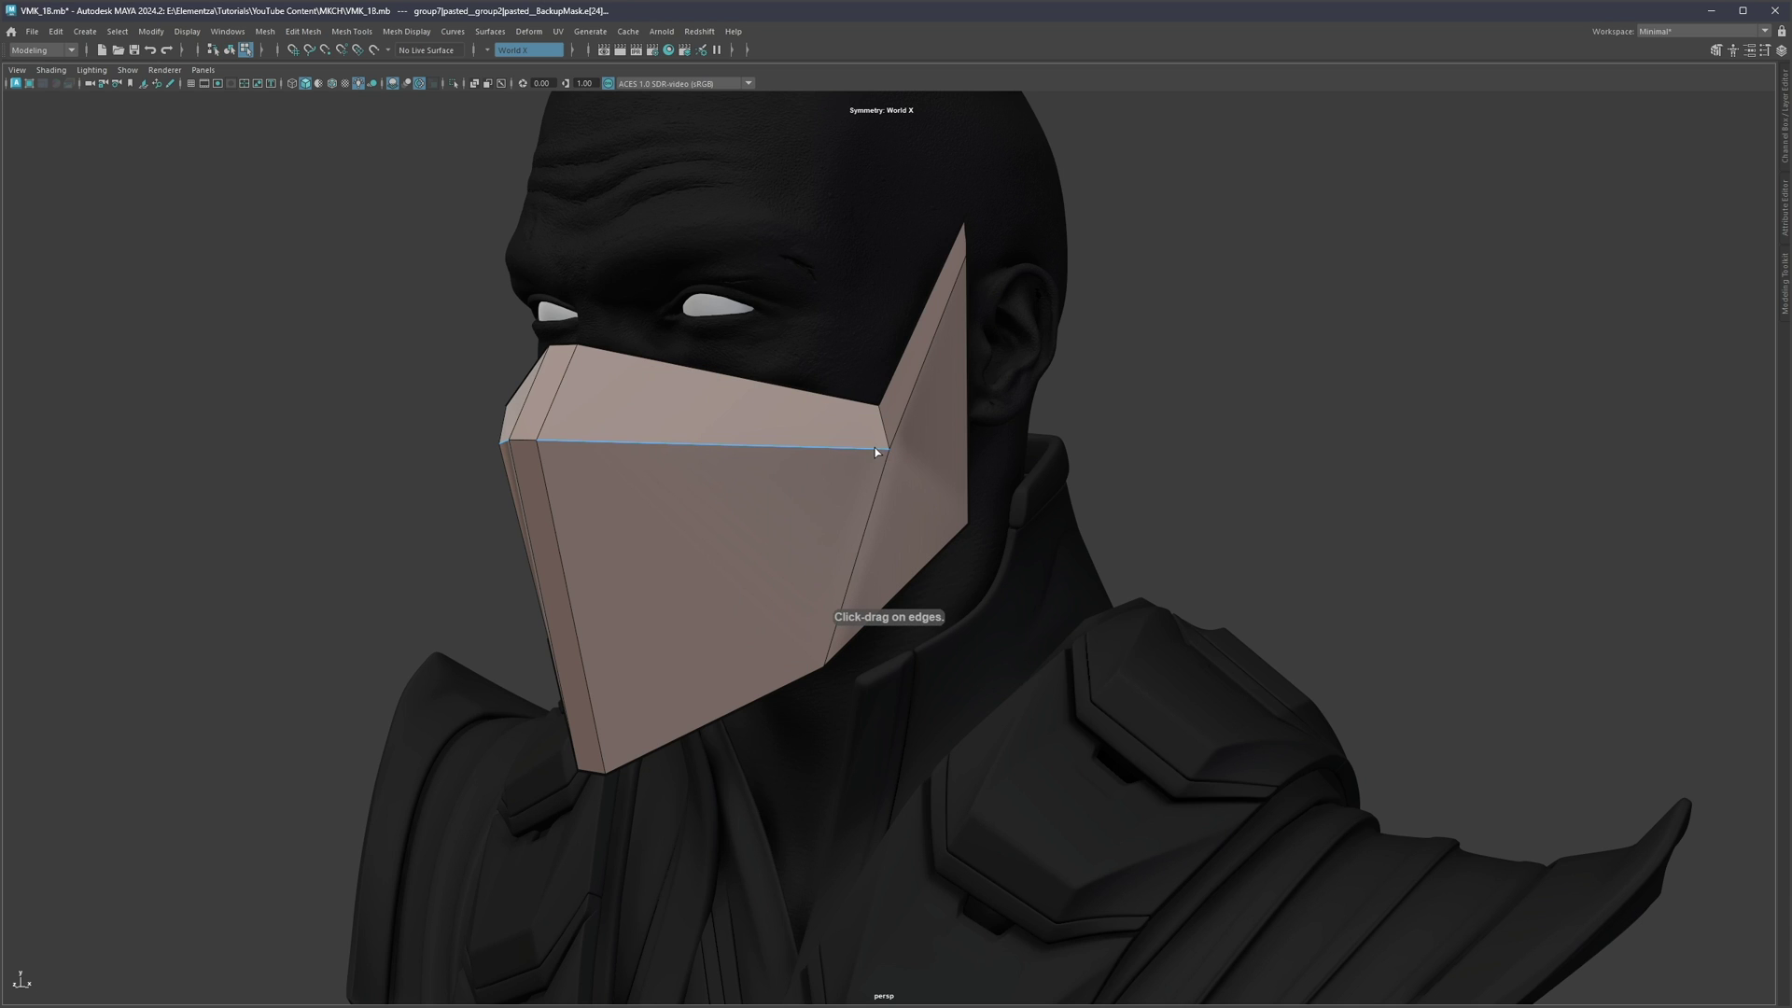
{"action": "left_click_drag", "start_coordinate": [875, 447], "coordinate": [903, 435]}
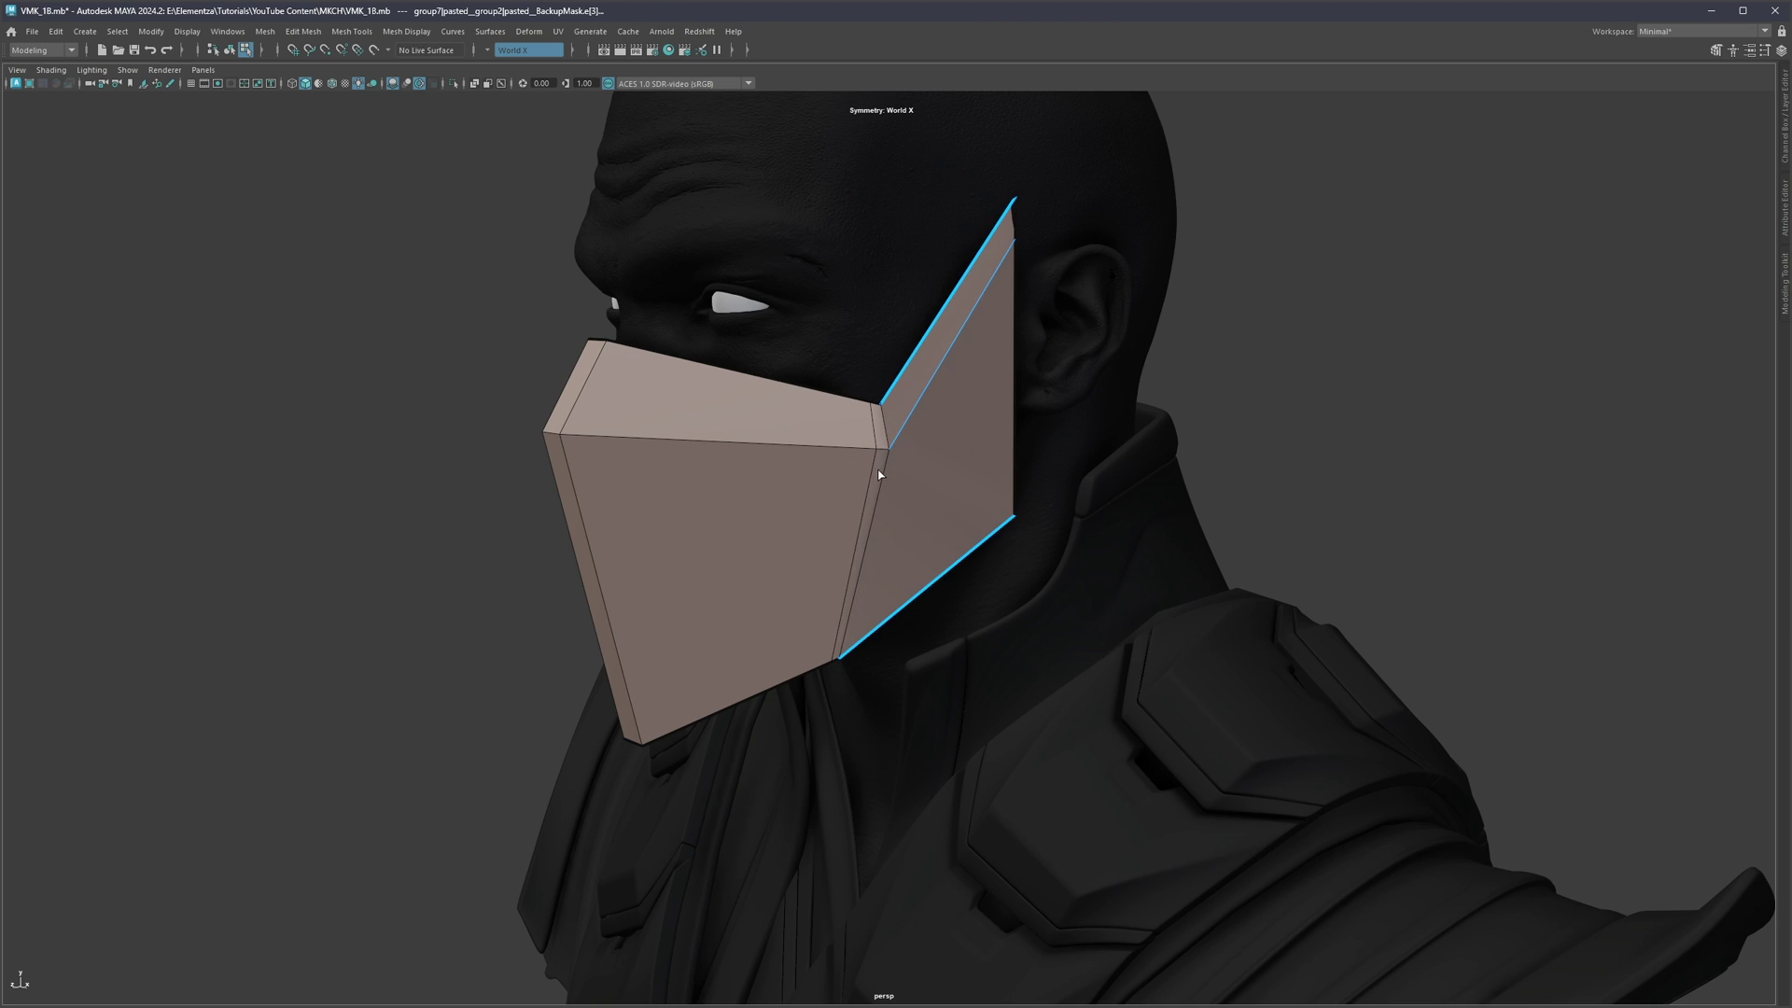
{"action": "key", "text": "ctrl+z"}
{"action": "left_click_drag", "start_coordinate": [886, 457], "coordinate": [885, 435]}
{"action": "key", "text": "F8"}
{"action": "key", "text": "3"}
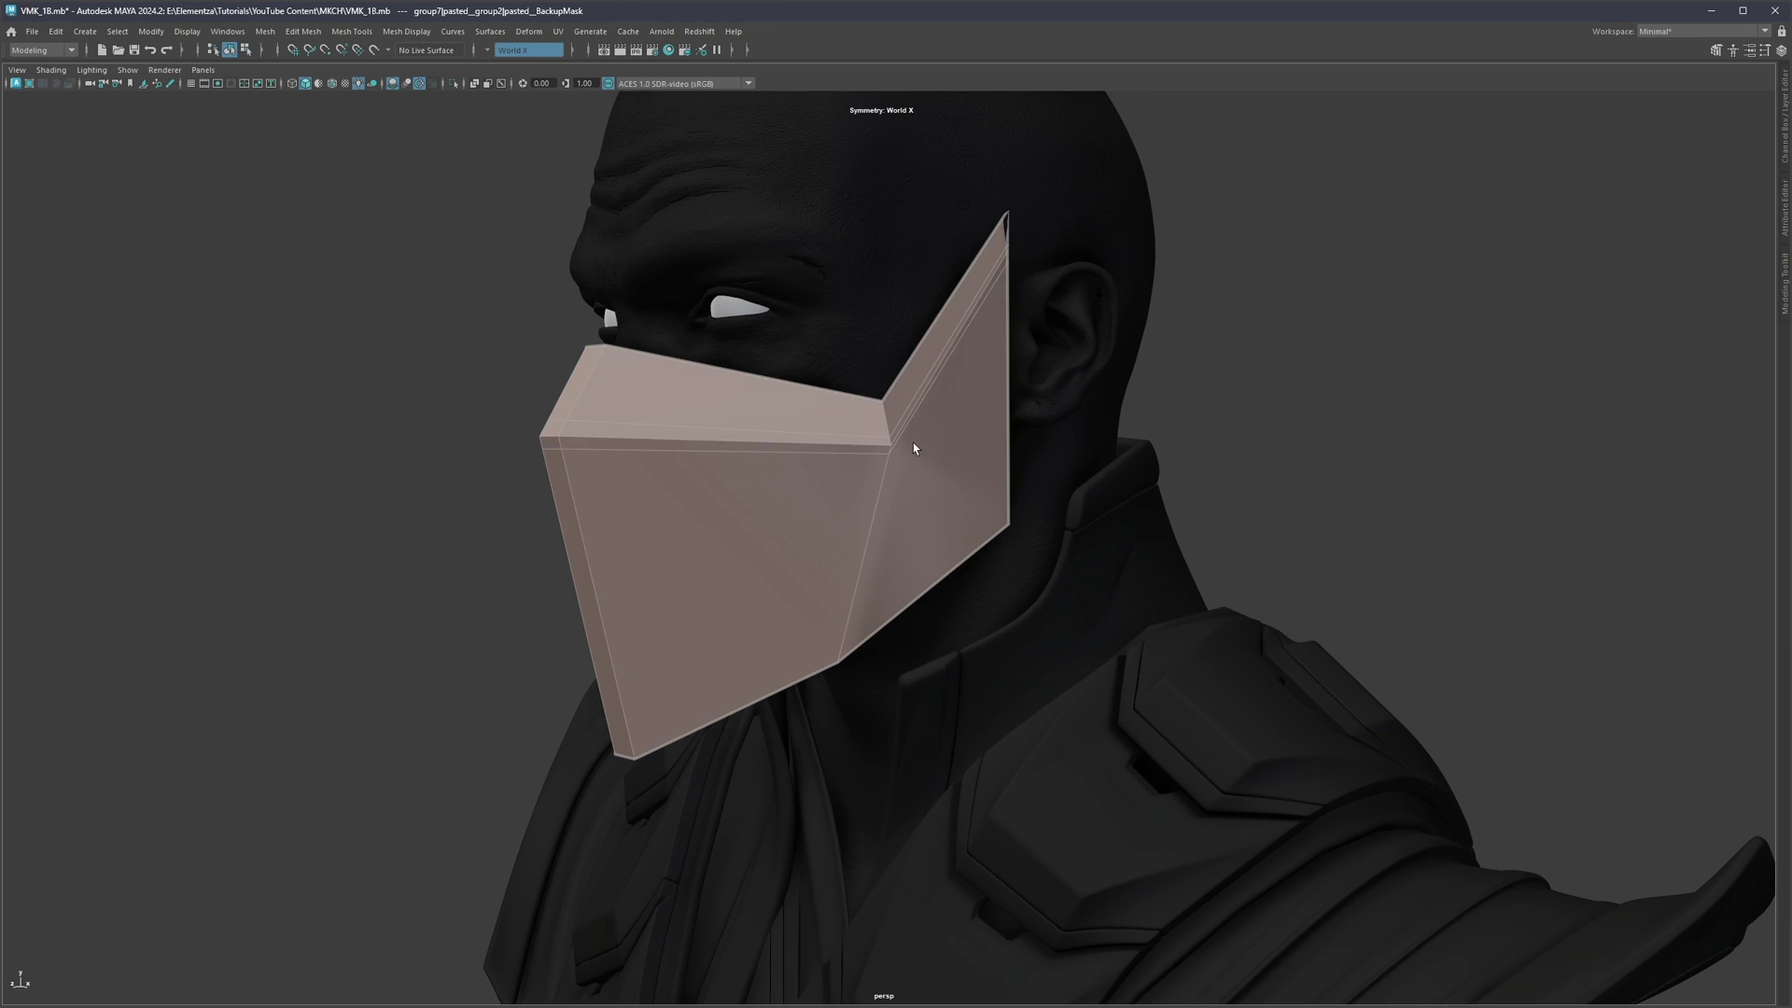
Step: Open the mask's Smooth Mesh attributes and compare Preview Division Levels of 0 and 3 in smooth preview
{"action": "key", "text": "1"}
{"action": "left_click", "coordinate": [1785, 211]}
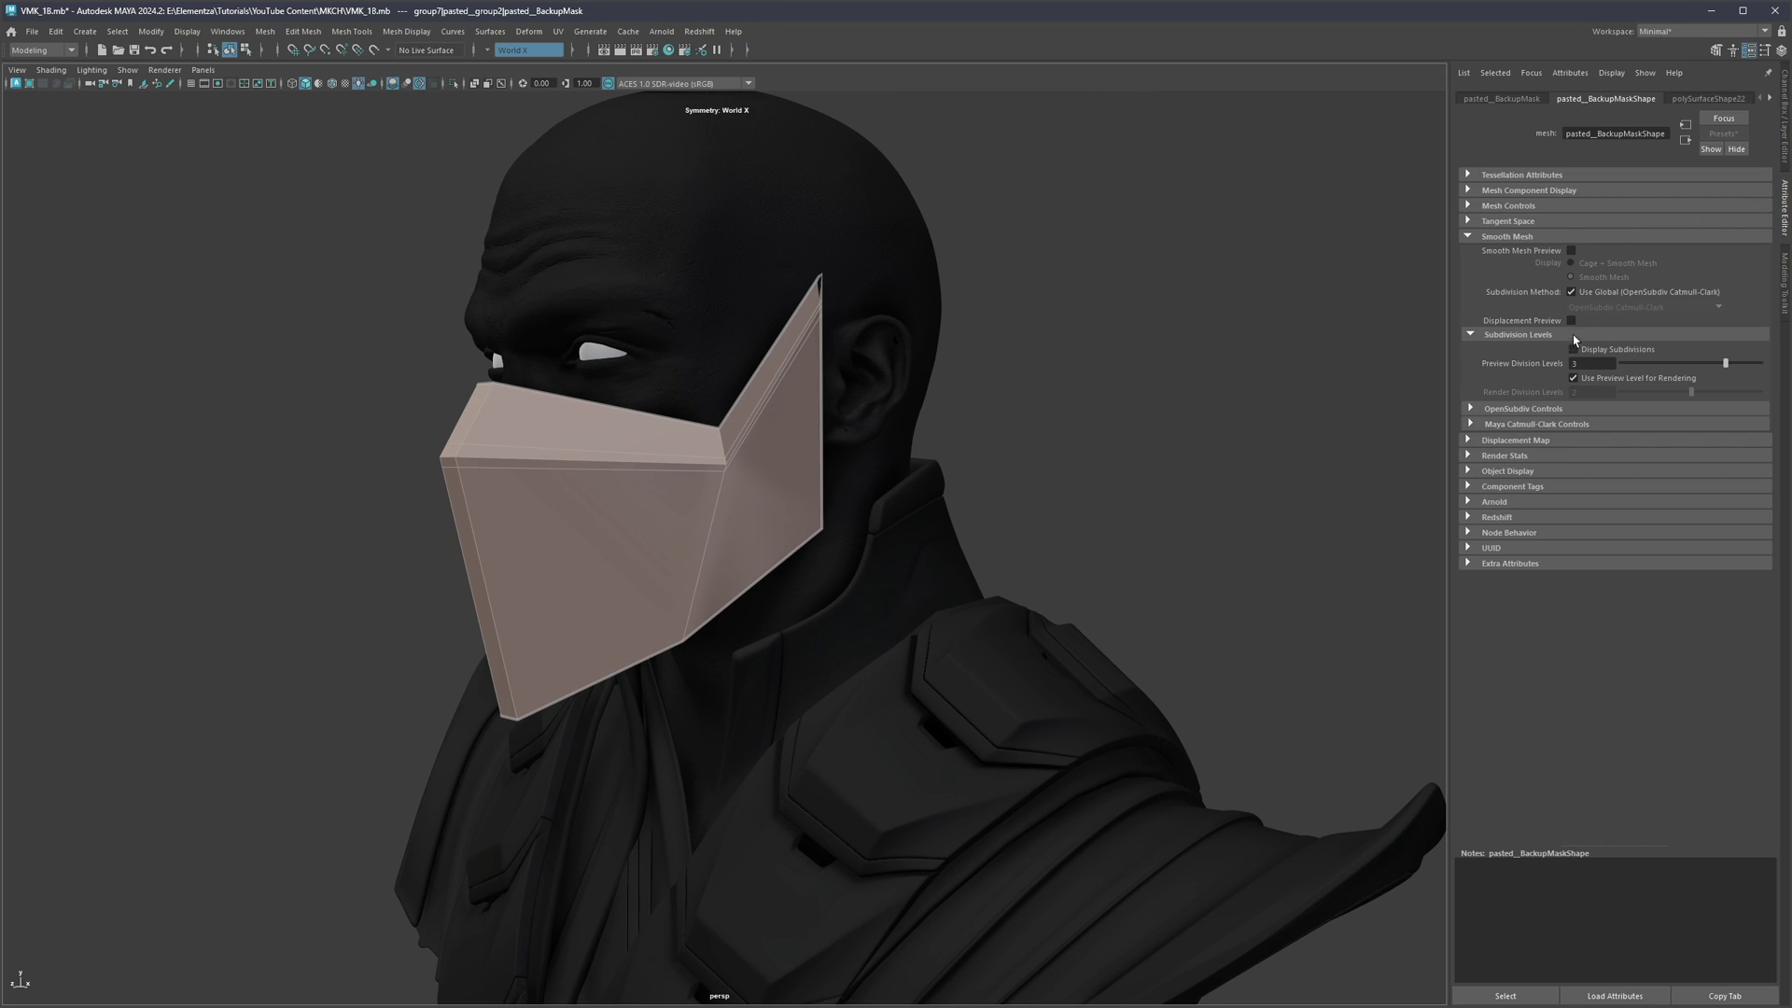
{"action": "key", "text": "3"}
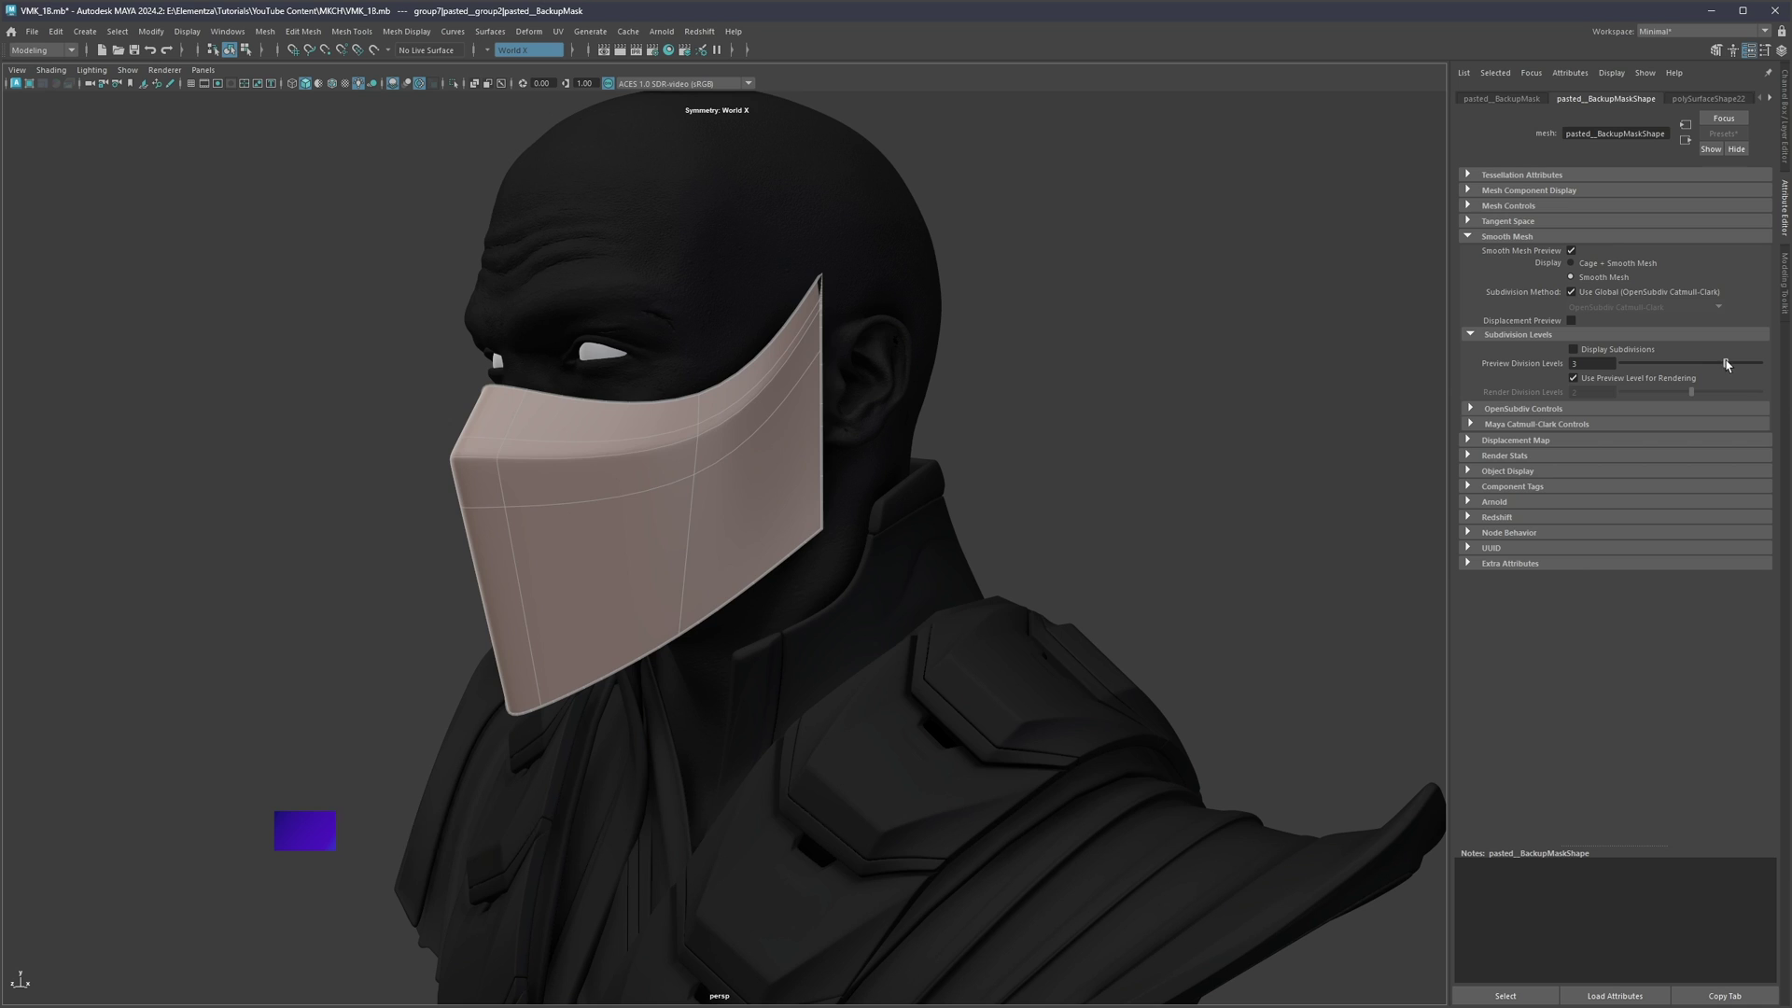
{"action": "left_click_drag", "start_coordinate": [1725, 365], "coordinate": [1579, 362]}
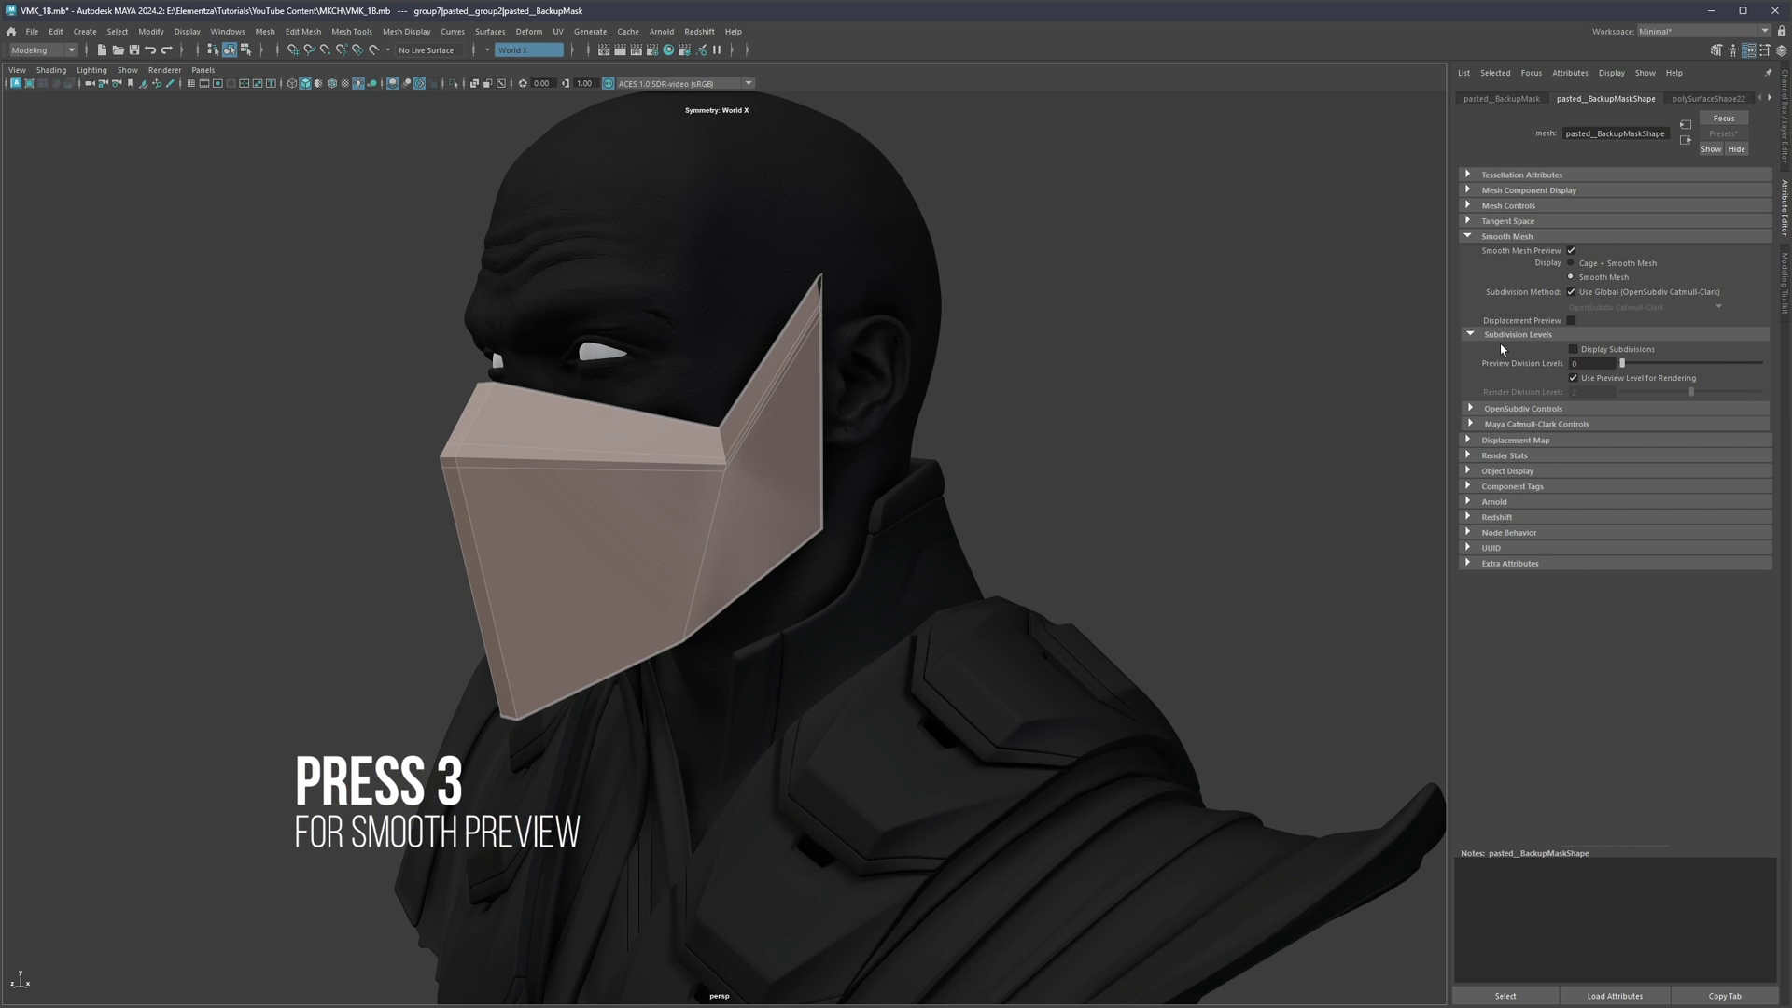
{"action": "left_click", "coordinate": [1477, 238]}
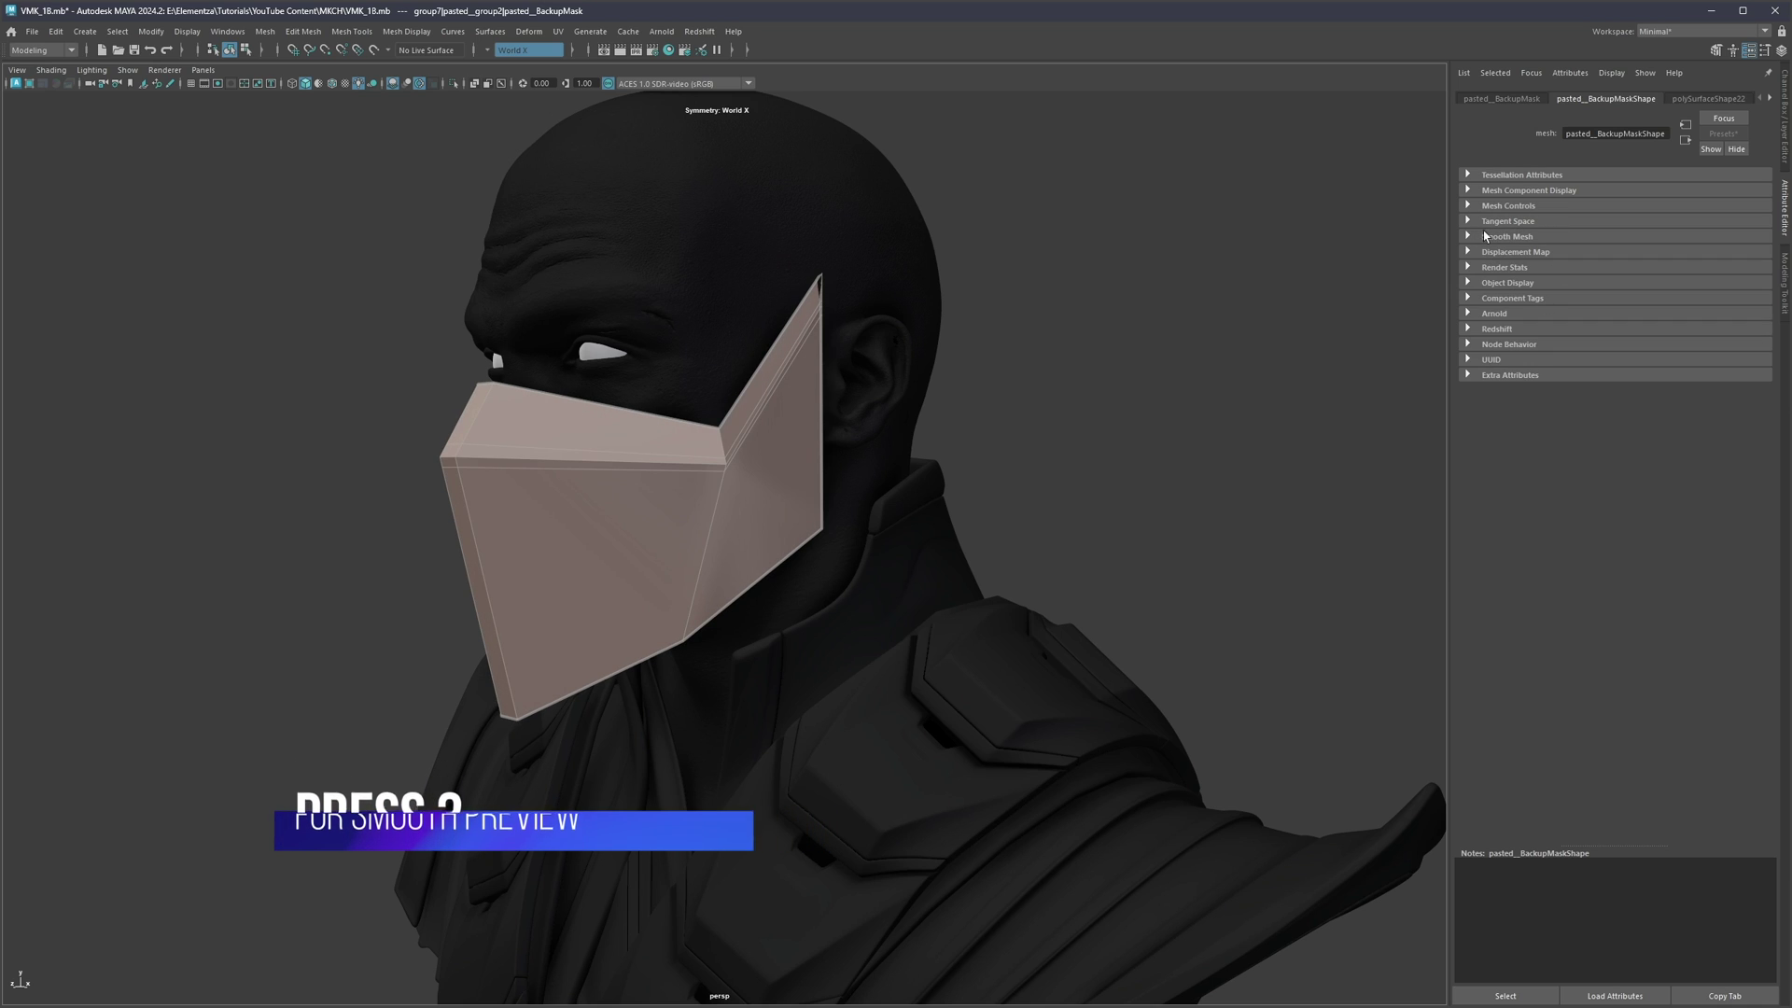
{"action": "left_click", "coordinate": [1483, 238]}
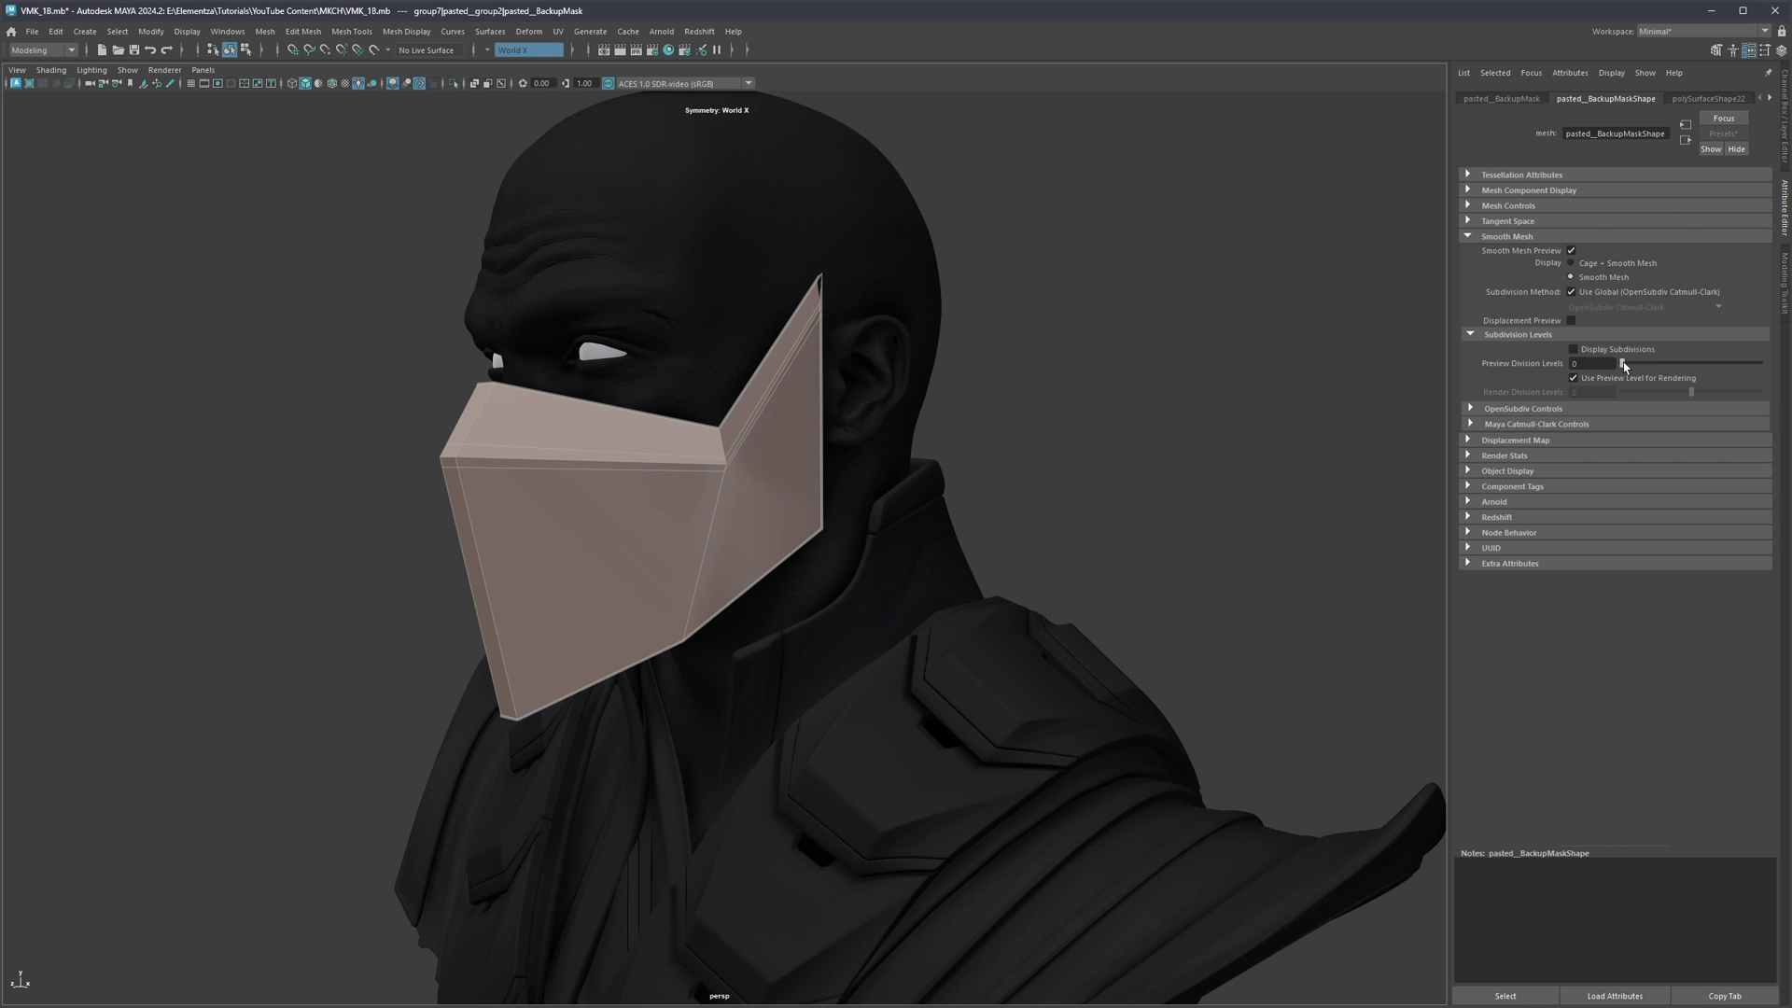
{"action": "left_click_drag", "start_coordinate": [1622, 366], "coordinate": [1722, 359]}
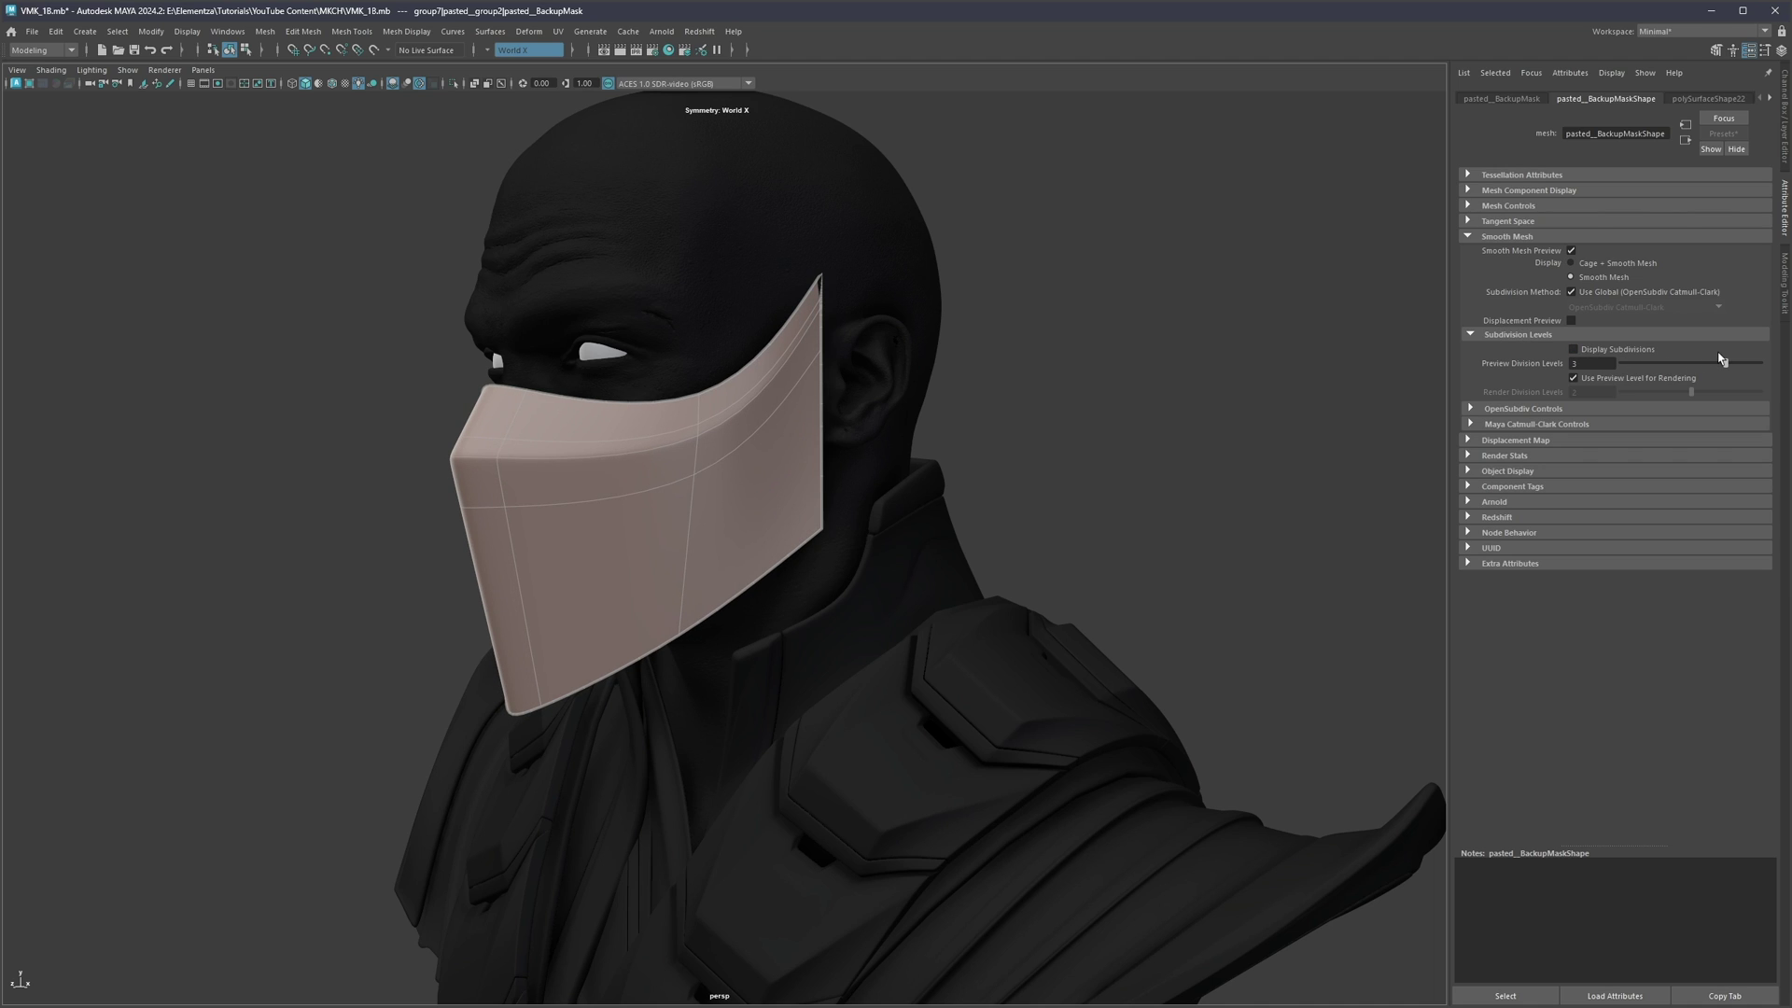
Step: Turn on Display Subdivisions to examine the mask's subdivided wireframe, and turn the option off again
{"action": "left_click", "coordinate": [1574, 349]}
{"action": "scroll", "coordinate": [672, 464], "scroll_direction": "up", "scroll_amount": 2}
{"action": "scroll", "coordinate": [672, 464], "scroll_direction": "up", "scroll_amount": 3}
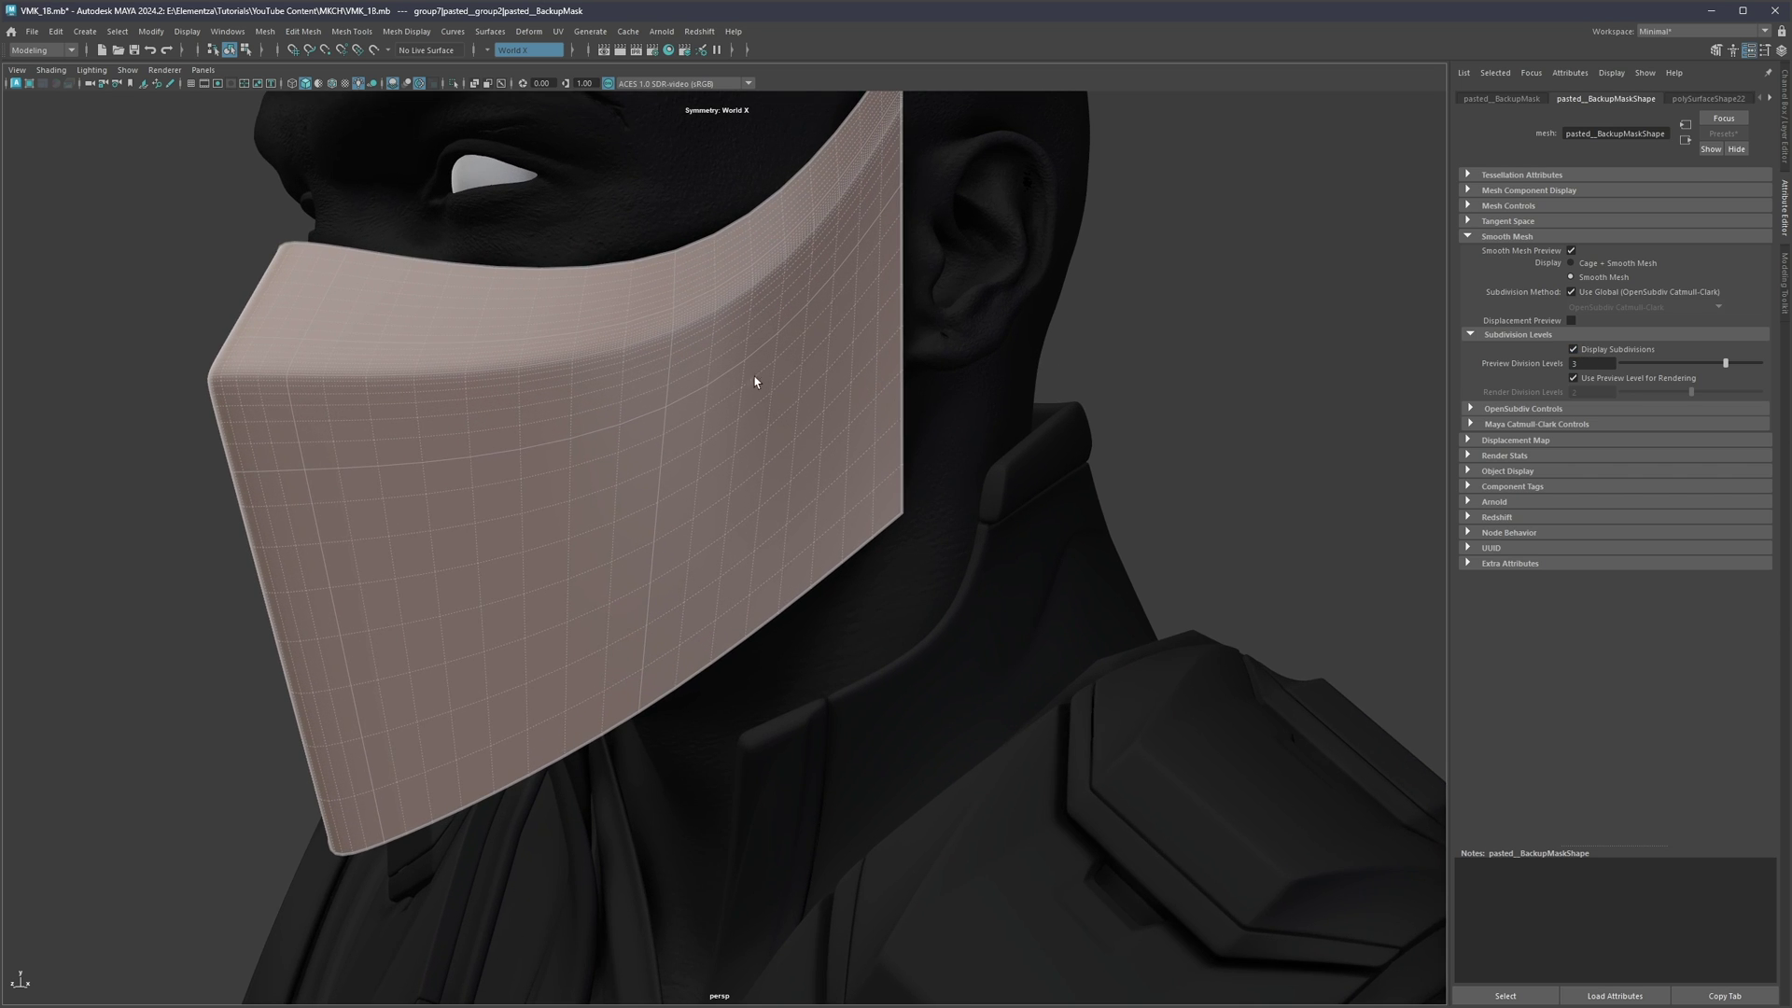
{"action": "mouse_move", "coordinate": [1726, 368]}
{"action": "left_mouse_down"}
{"action": "mouse_move", "coordinate": [1572, 370]}
{"action": "mouse_move", "coordinate": [1710, 357]}
{"action": "left_mouse_up"}
{"action": "left_click", "coordinate": [1575, 350]}
{"action": "left_click", "coordinate": [1785, 216]}
{"action": "left_click_drag", "start_coordinate": [1353, 327], "coordinate": [657, 432], "text": "alt"}
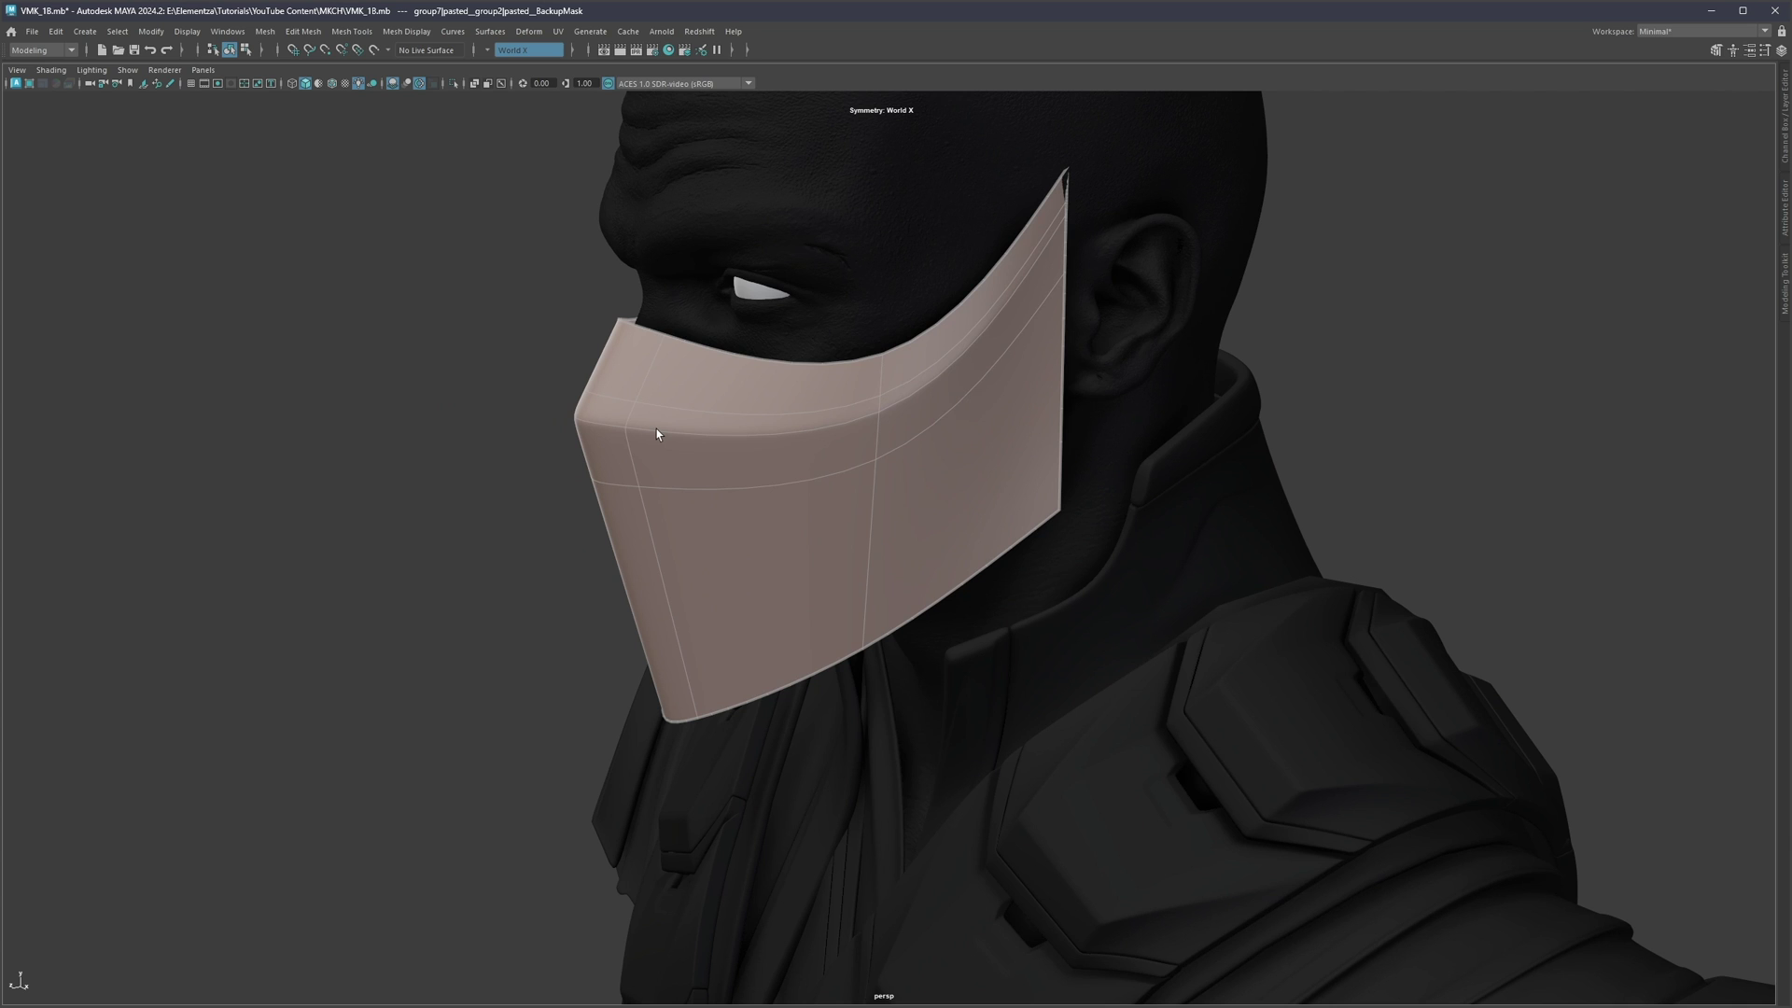
Step: Return the mask to low-poly display and insert vertical support loops on both sides of the cheek edge with Multi-Cut
{"action": "left_click_drag", "start_coordinate": [443, 429], "coordinate": [747, 439], "text": "alt"}
{"action": "right_click_drag", "start_coordinate": [747, 439], "coordinate": [837, 452], "text": "alt"}
{"action": "key", "text": "1"}
{"action": "middle_click_drag", "start_coordinate": [803, 463], "coordinate": [803, 482], "text": "alt"}
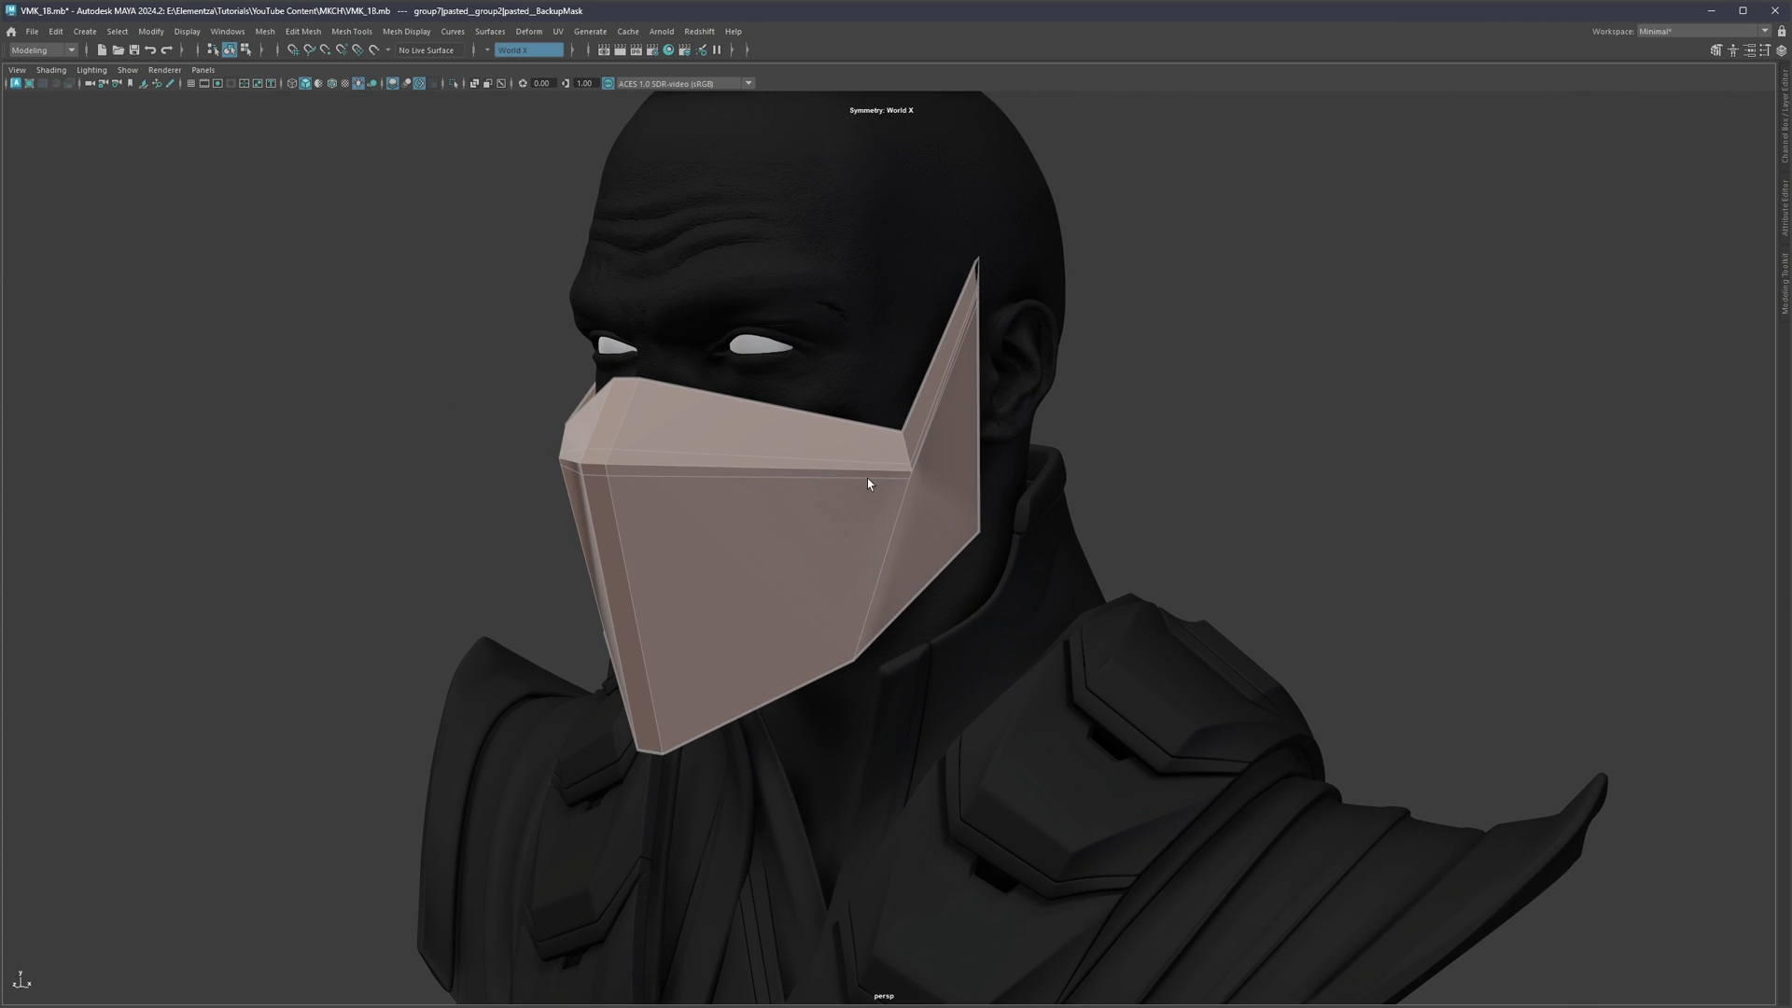
{"action": "left_click_drag", "start_coordinate": [836, 502], "coordinate": [846, 540], "text": "alt"}
{"action": "key", "text": "ctrl+shift+x"}
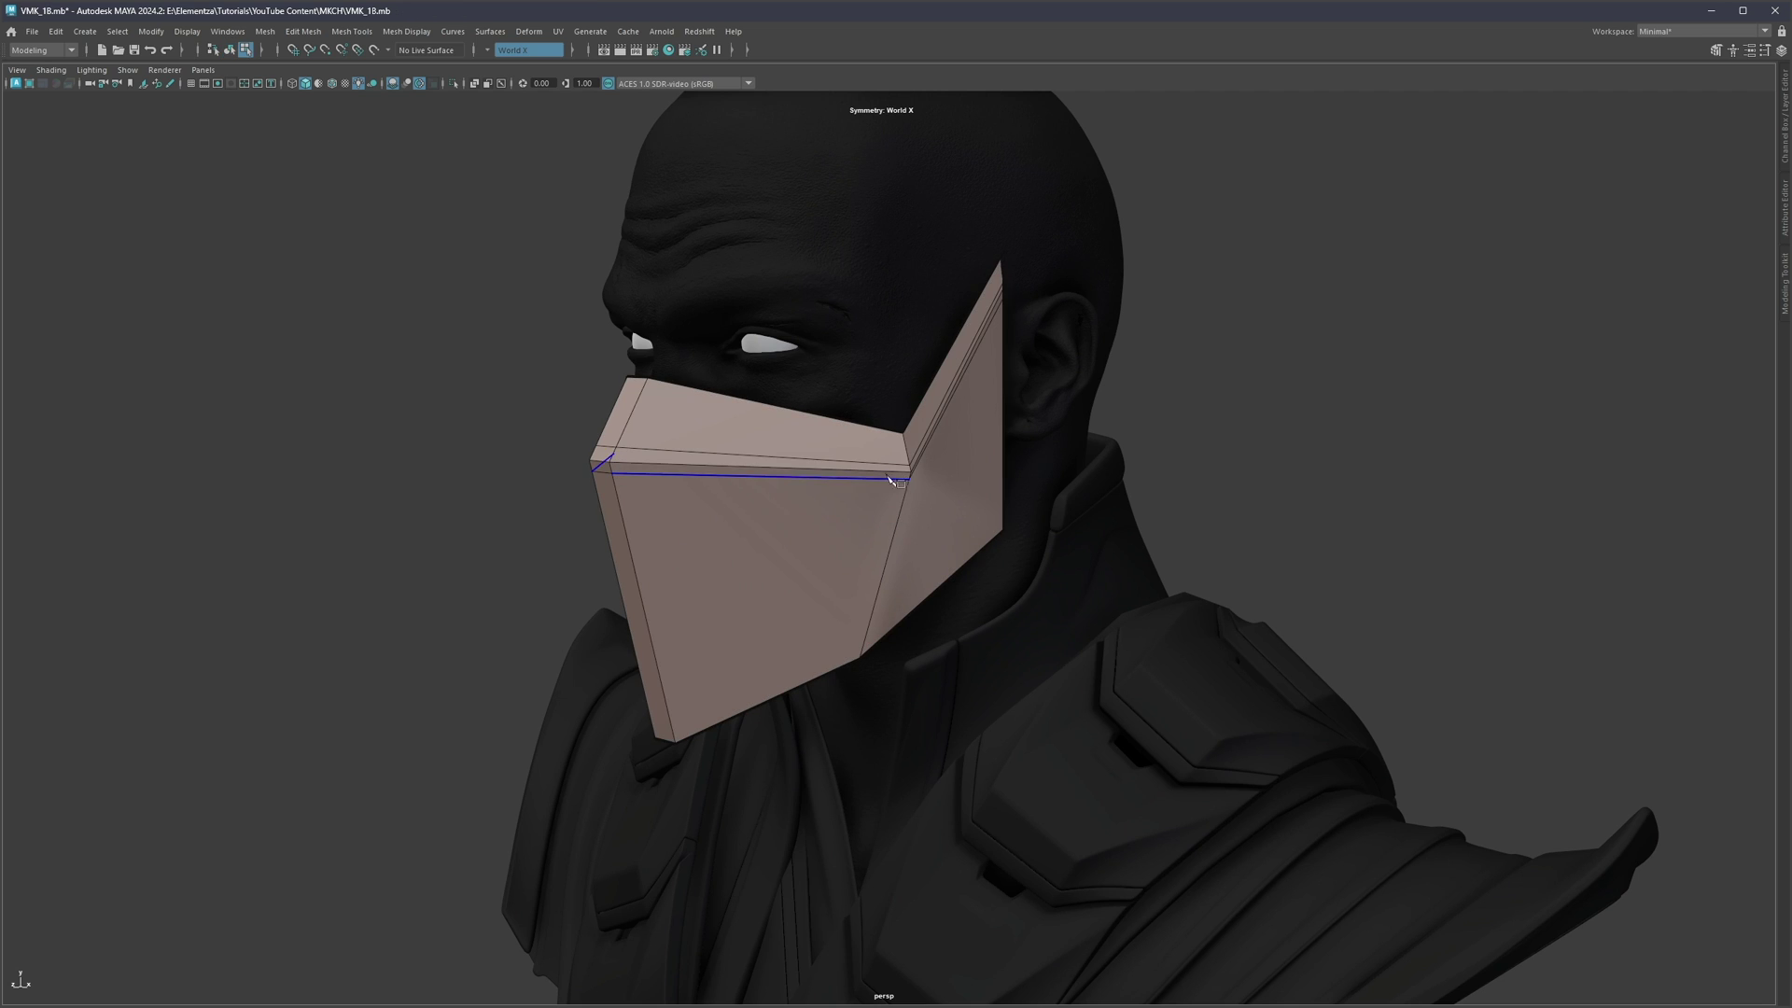
{"action": "left_click", "coordinate": [898, 469], "text": "ctrl"}
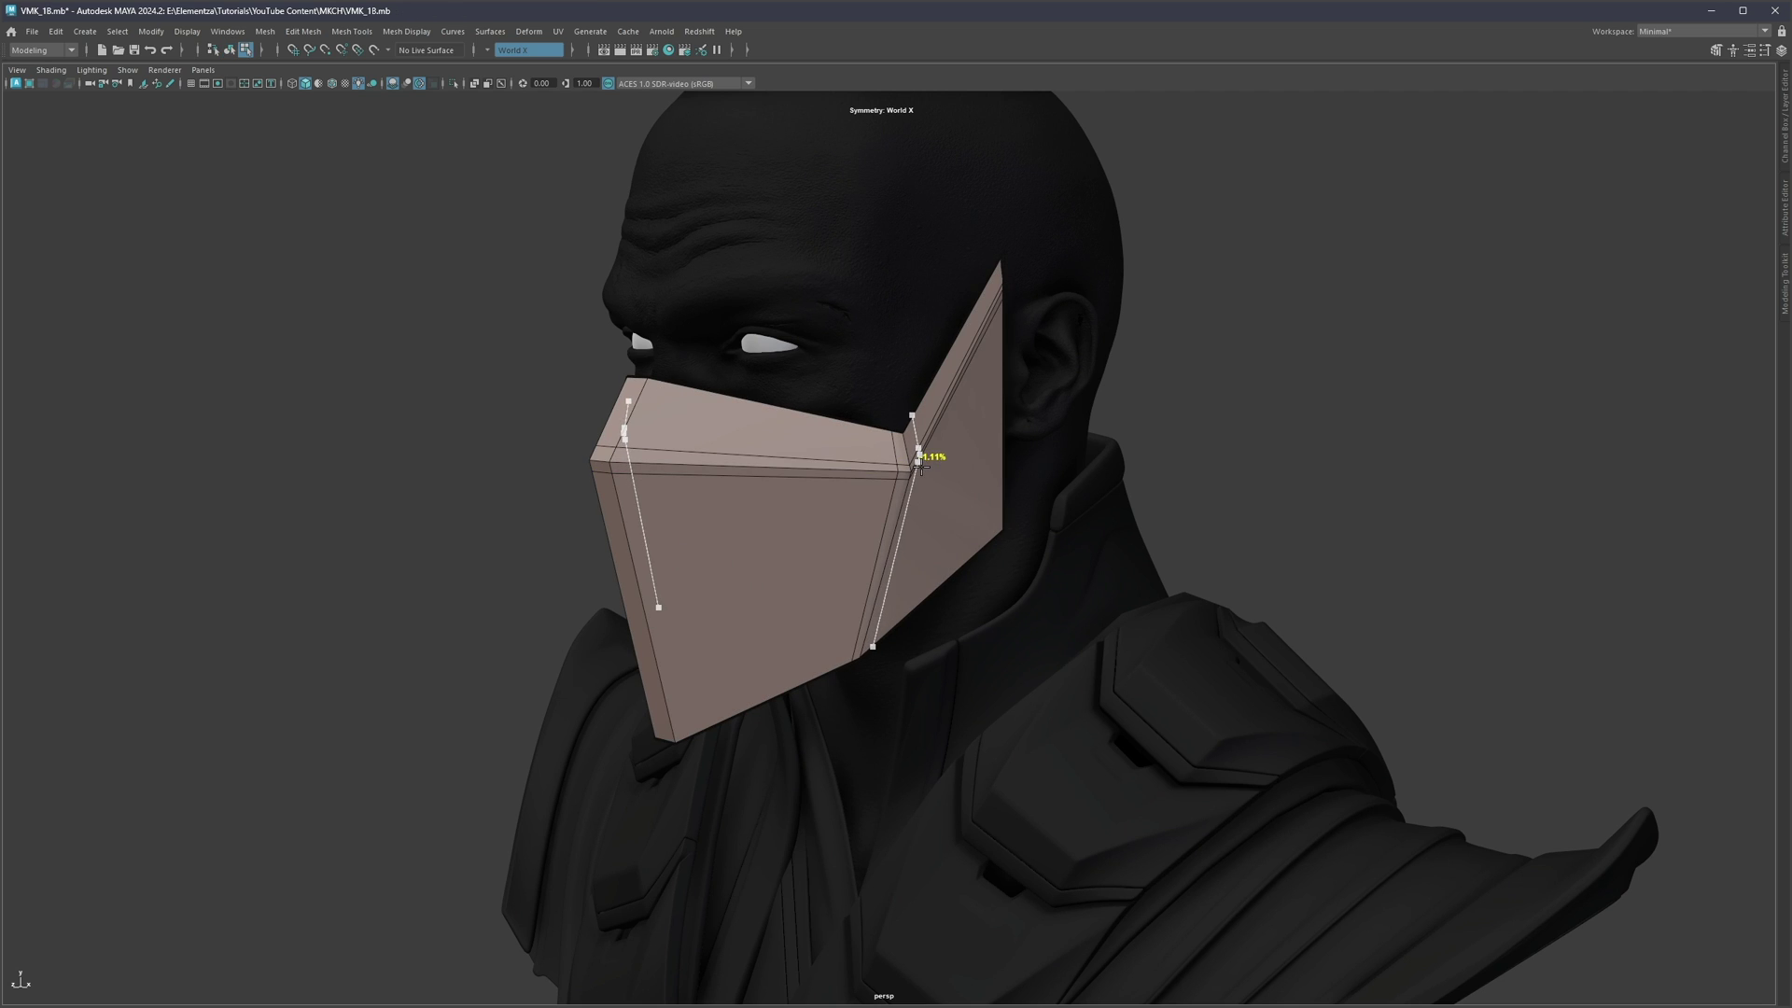
{"action": "left_click", "coordinate": [928, 460], "text": "ctrl"}
{"action": "left_click", "coordinate": [700, 512], "text": "ctrl"}
Step: Examine the mask's supported cheek edge in smooth preview and return to low-poly display
{"action": "key", "text": "q"}
{"action": "key", "text": "3"}
{"action": "key", "text": "F8"}
{"action": "right_click_drag", "start_coordinate": [1054, 426], "coordinate": [858, 439], "text": "alt"}
{"action": "left_click", "coordinate": [1180, 412]}
{"action": "mouse_move", "coordinate": [747, 495]}
{"action": "left_mouse_down", "text": "alt"}
{"action": "mouse_move", "coordinate": [952, 483]}
{"action": "mouse_move", "coordinate": [775, 504]}
{"action": "left_mouse_up", "text": "alt"}
{"action": "left_click", "coordinate": [775, 503]}
{"action": "key", "text": "1"}
{"action": "scroll", "coordinate": [765, 503], "scroll_direction": "up", "scroll_amount": 2}
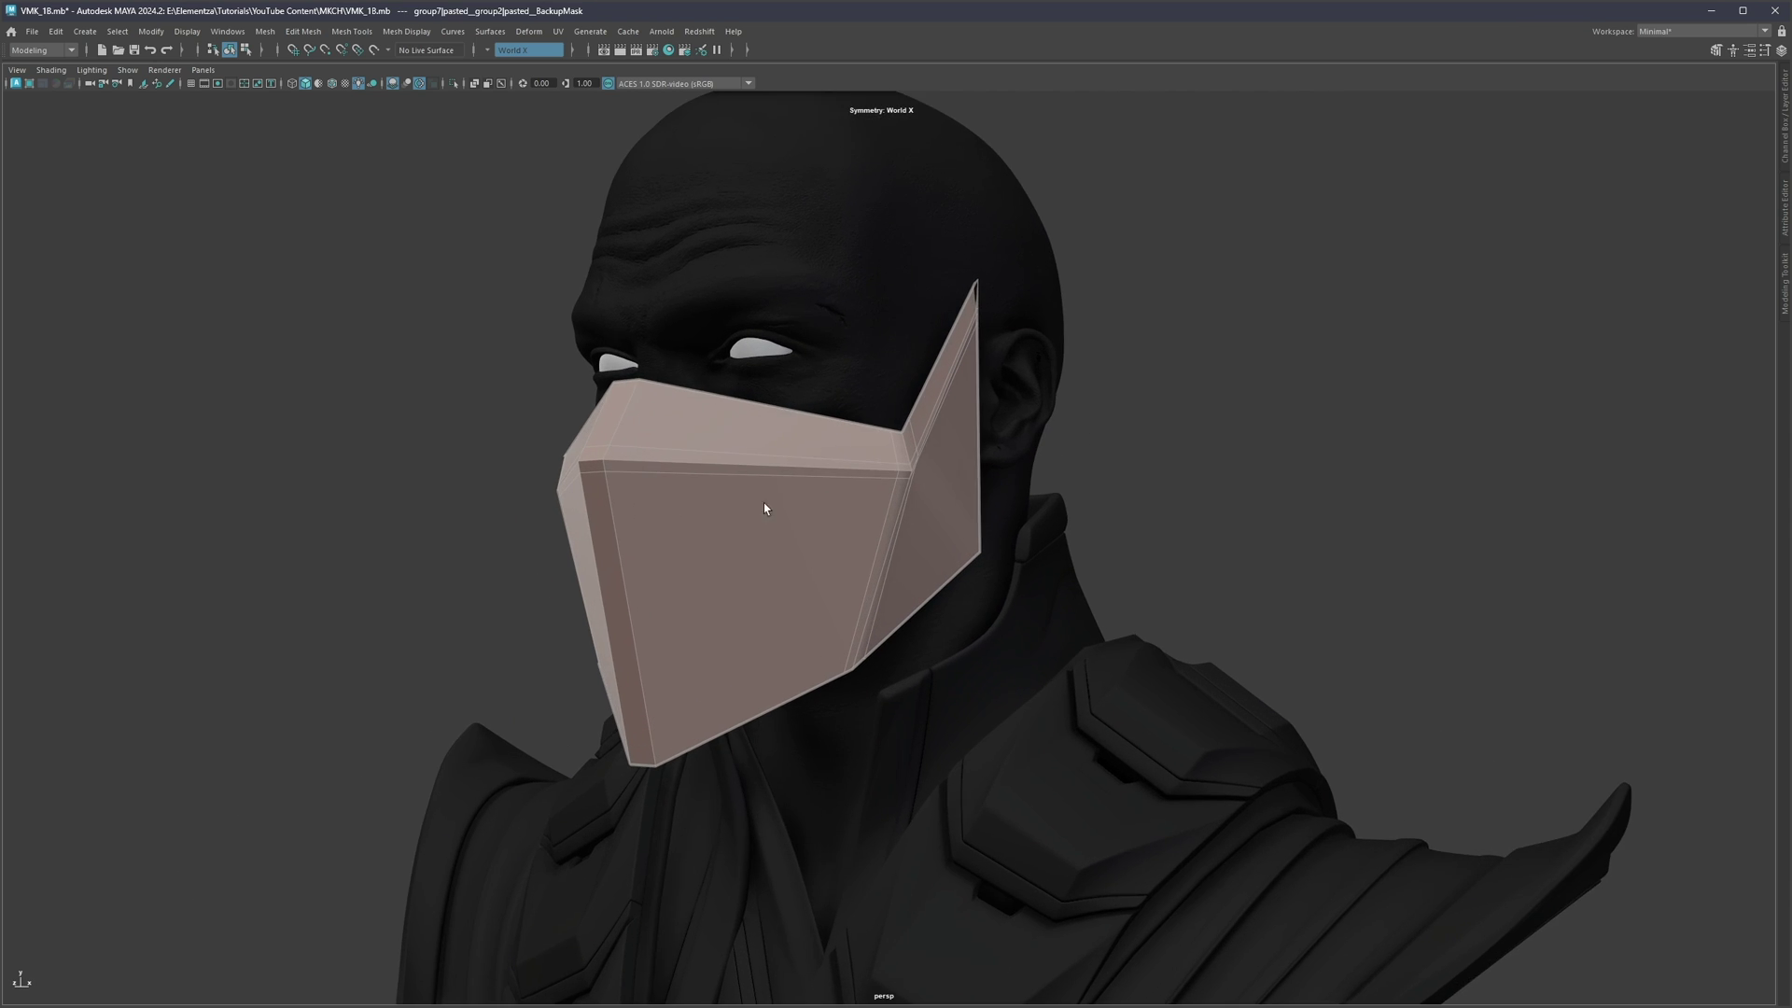
Step: Add vertical support loops beside the edges of the mask's central strip and a centered loop down its middle with Multi-Cut
{"action": "middle_click_drag", "start_coordinate": [689, 514], "coordinate": [764, 501], "text": "alt"}
{"action": "key", "text": "ctrl+shift+x"}
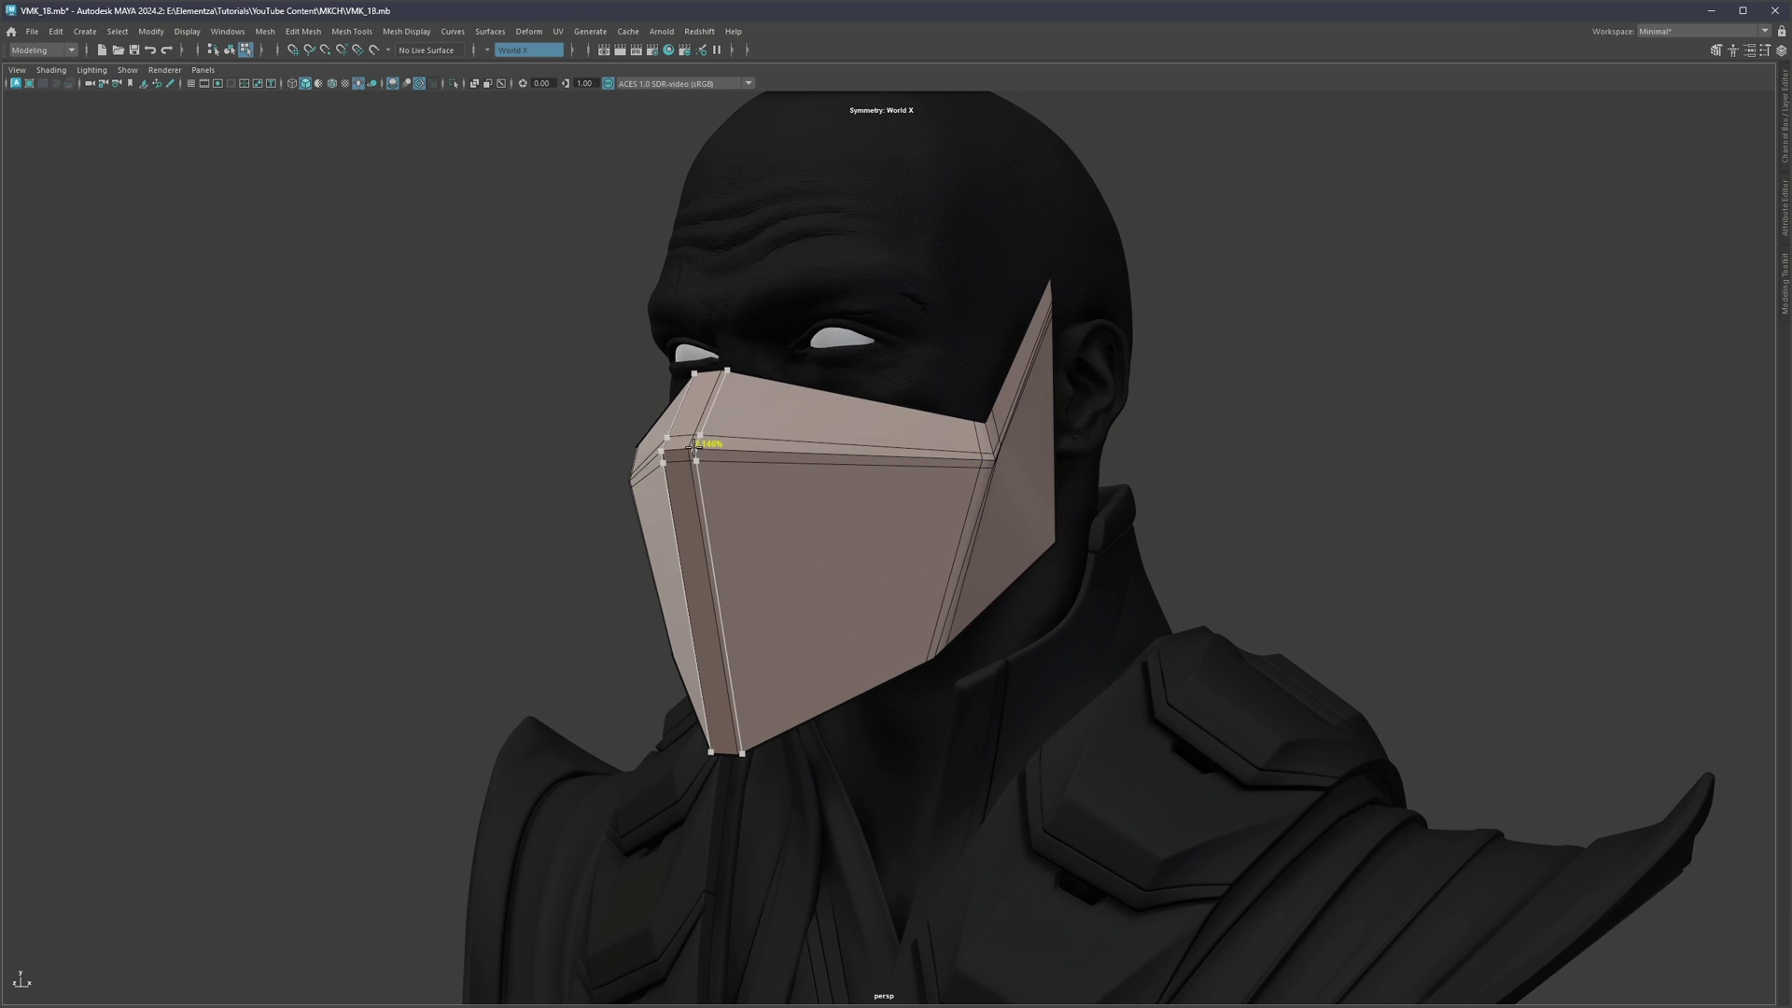
{"action": "left_click", "coordinate": [695, 446], "text": "ctrl"}
{"action": "right_click_drag", "start_coordinate": [700, 461], "coordinate": [764, 448], "text": "alt"}
{"action": "middle_click_drag", "start_coordinate": [615, 395], "coordinate": [838, 456], "text": "alt"}
{"action": "left_click_drag", "start_coordinate": [838, 459], "coordinate": [912, 472], "text": "alt"}
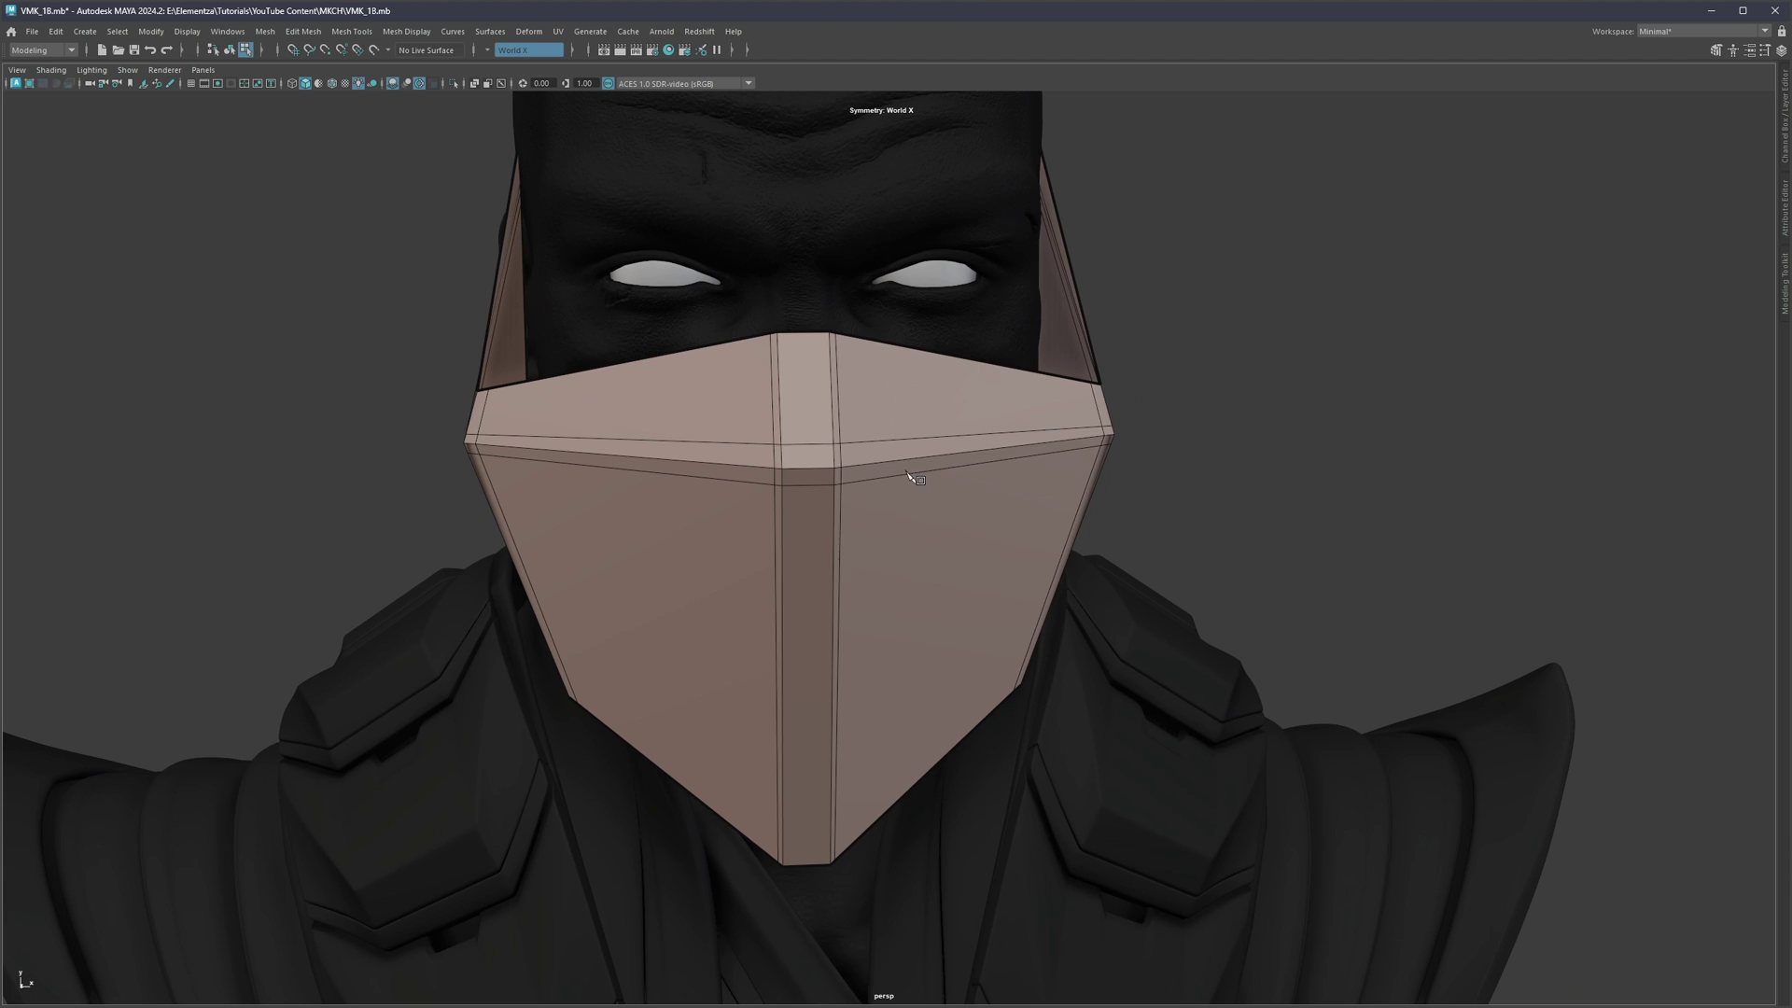
{"action": "middle_click", "coordinate": [809, 460], "text": "ctrl"}
Step: Select the vertical edge loops along the mask's central strip
{"action": "key", "text": "q"}
{"action": "right_click_drag", "start_coordinate": [809, 534], "coordinate": [808, 505]}
{"action": "double_click", "coordinate": [808, 507]}
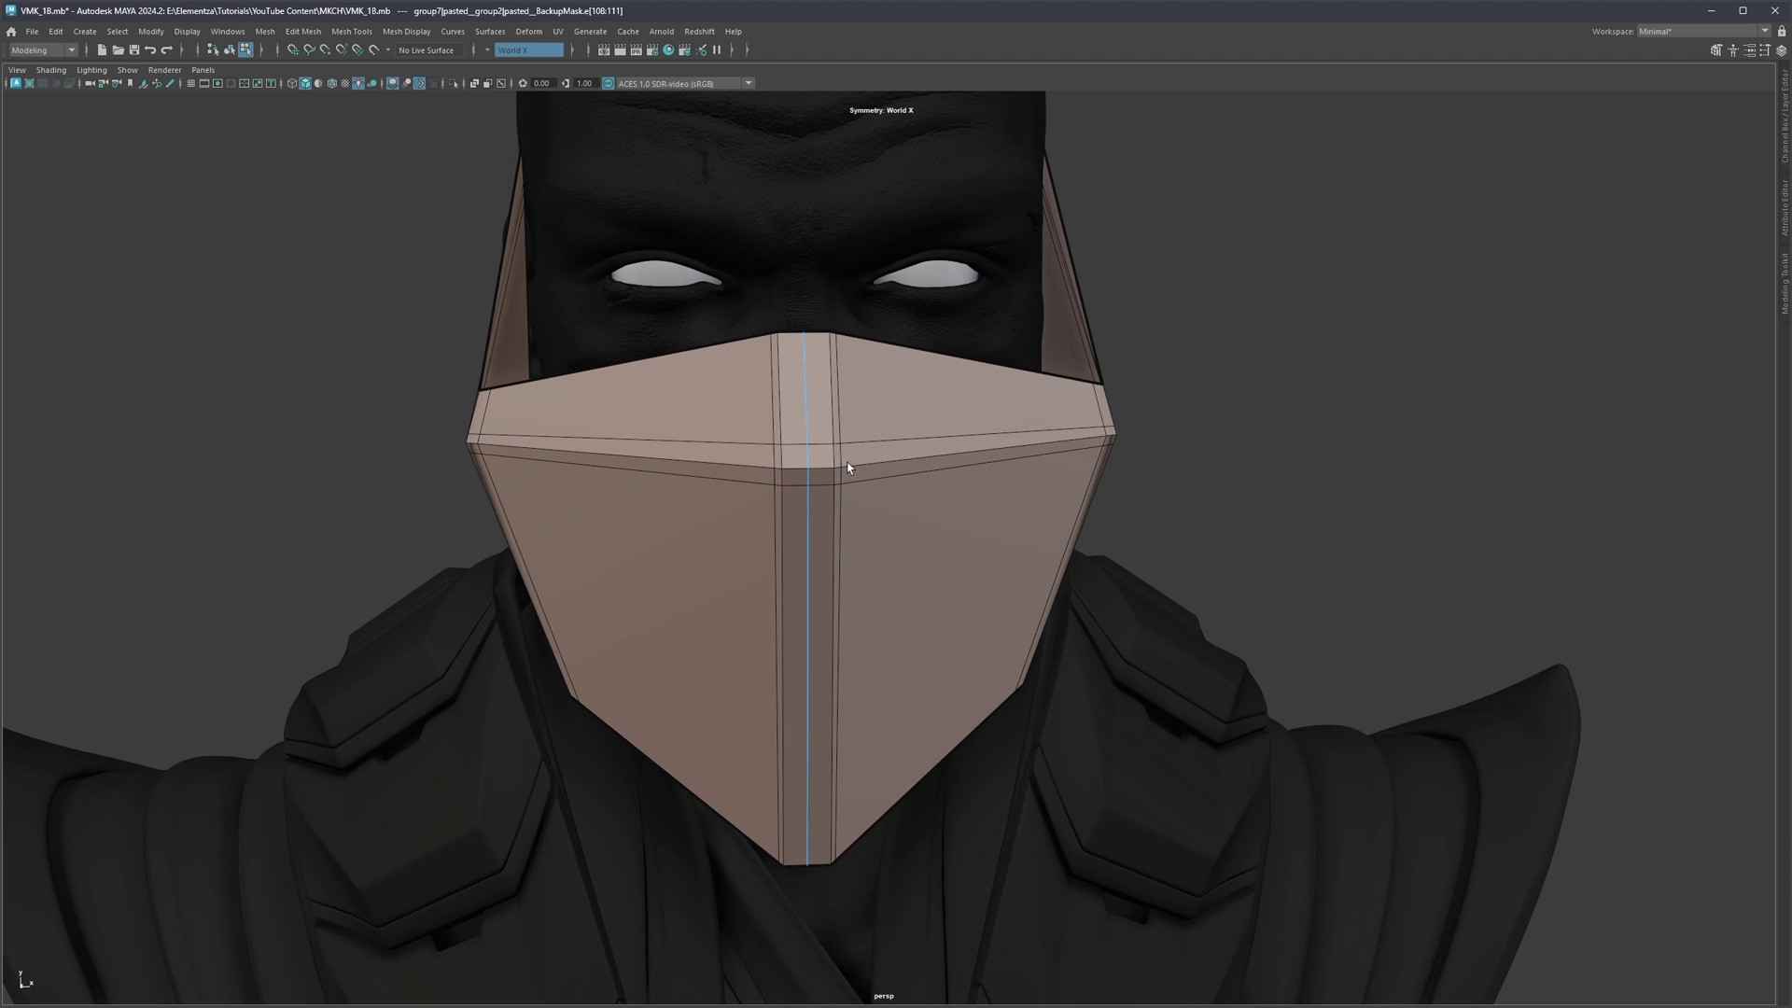
{"action": "left_click_drag", "start_coordinate": [848, 466], "coordinate": [806, 455], "text": "alt"}
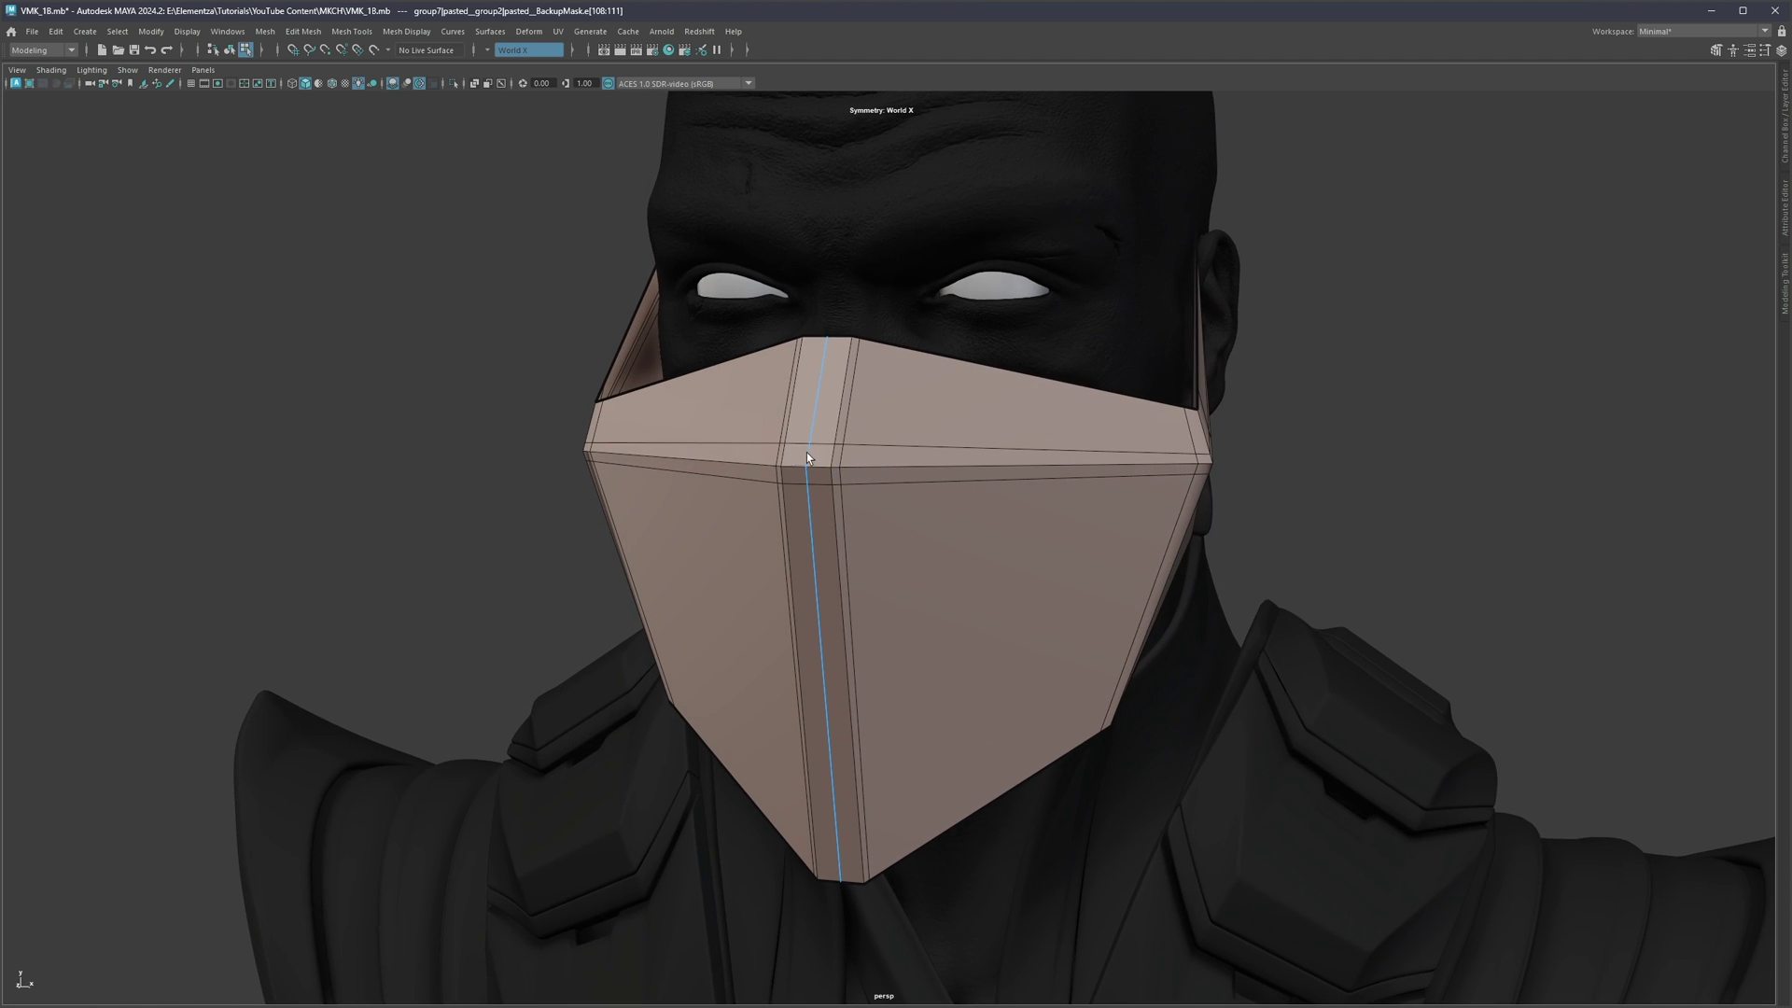
{"action": "double_click", "coordinate": [834, 514]}
{"action": "double_click", "coordinate": [843, 518]}
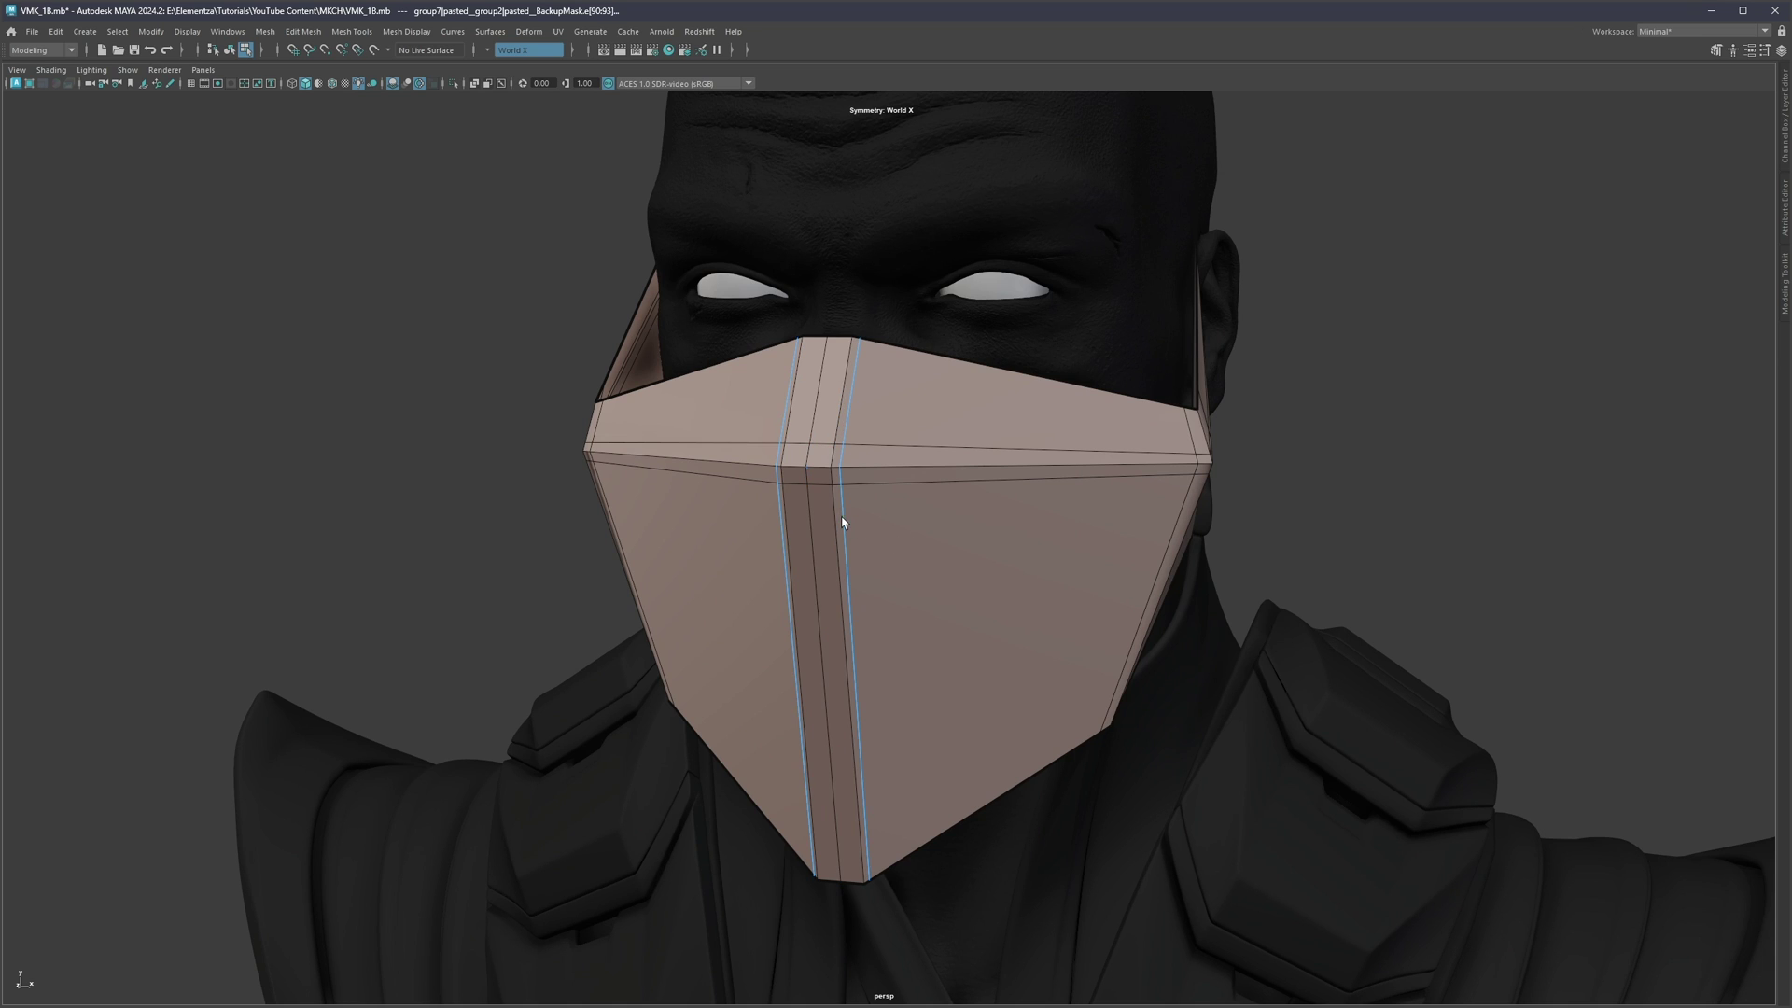
{"action": "double_click", "coordinate": [835, 528], "text": "shift"}
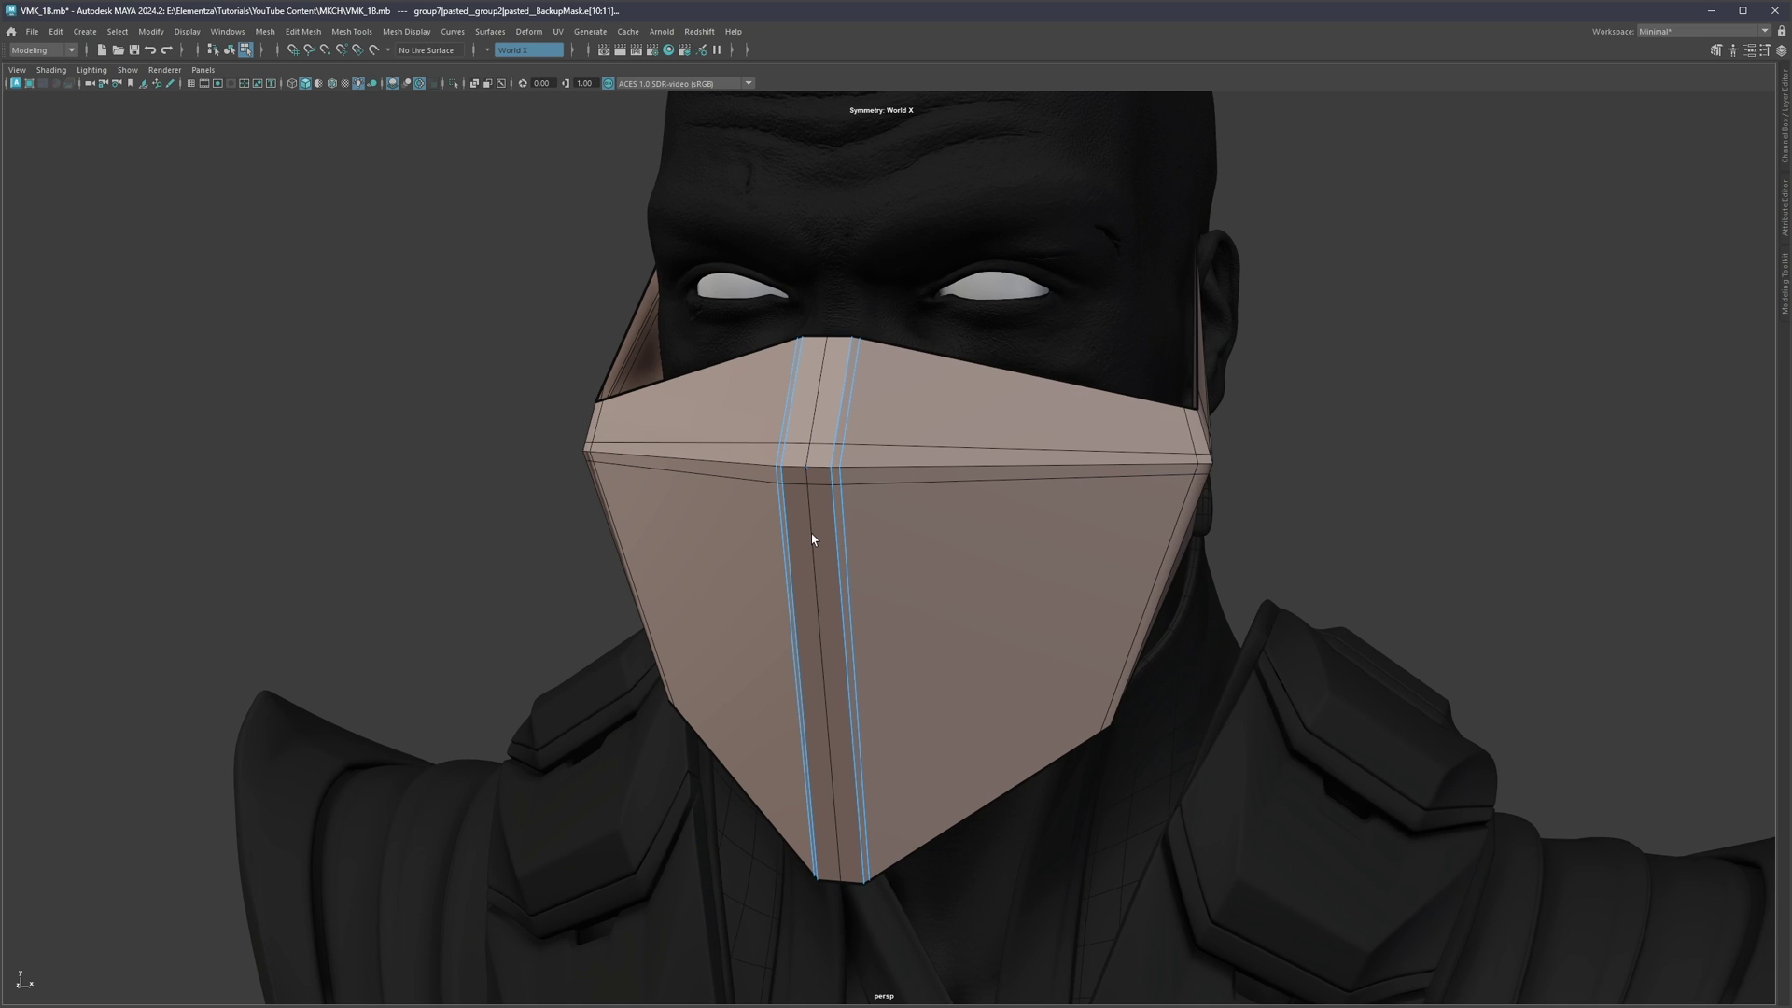
{"action": "double_click", "coordinate": [811, 533], "text": "shift"}
{"action": "left_click_drag", "start_coordinate": [817, 491], "coordinate": [876, 543], "text": "alt"}
{"action": "double_click", "coordinate": [833, 501], "text": "ctrl"}
Step: Inspect the mask in smooth preview and remove the selected central loops to compare the smoothed front
{"action": "key", "text": "3"}
{"action": "right_click_drag", "start_coordinate": [1250, 593], "coordinate": [1384, 511]}
{"action": "right_click_drag", "start_coordinate": [1157, 507], "coordinate": [1056, 501], "text": "alt"}
{"action": "left_click", "coordinate": [1040, 495]}
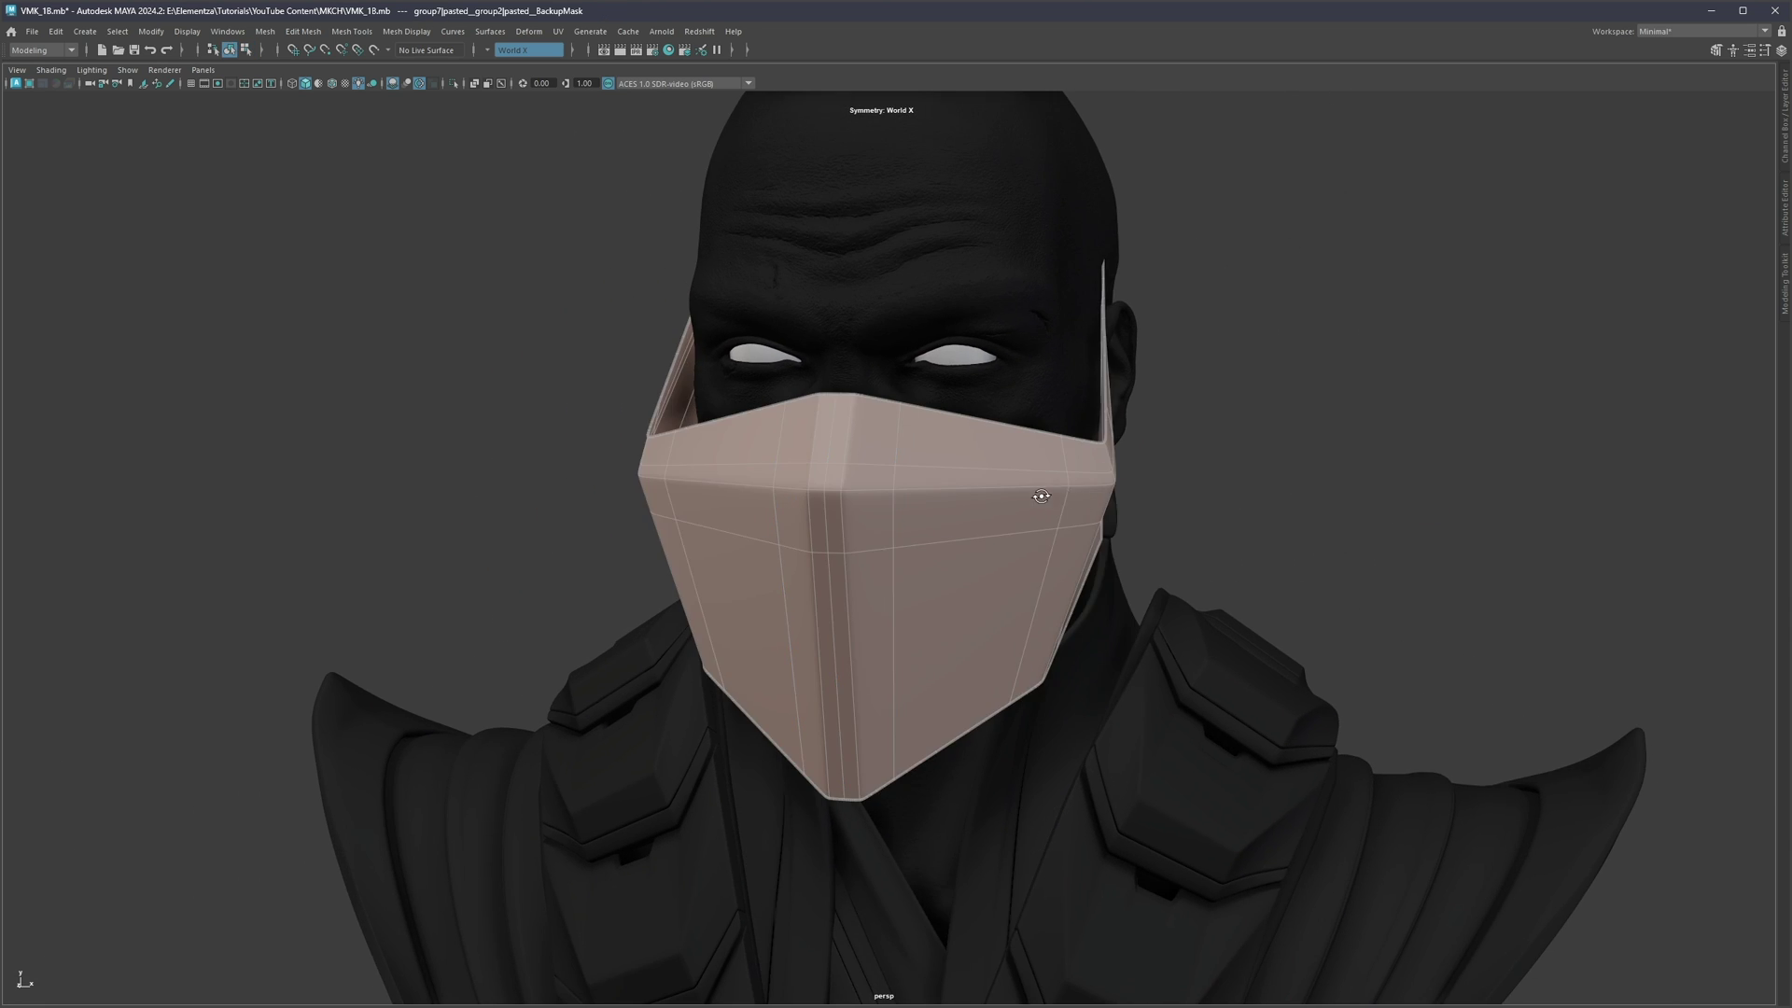
{"action": "left_click_drag", "start_coordinate": [1040, 495], "coordinate": [951, 494], "text": "alt"}
{"action": "key", "text": "F10"}
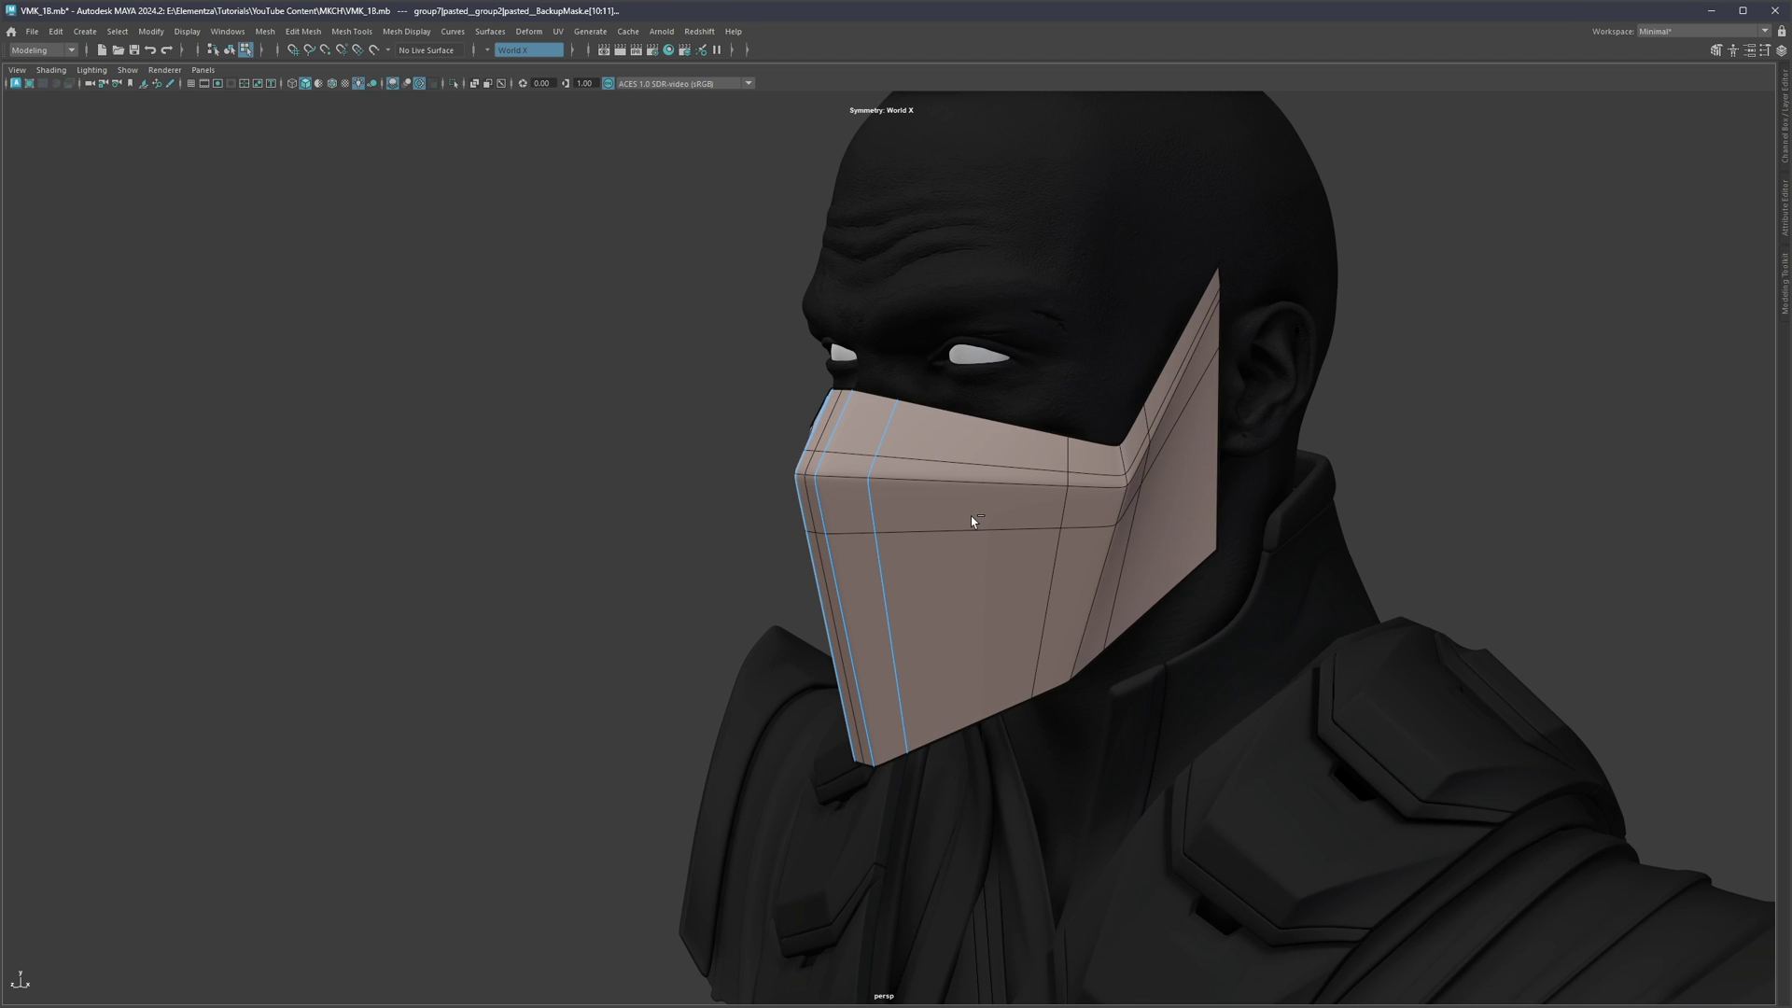
{"action": "key", "text": "F8"}
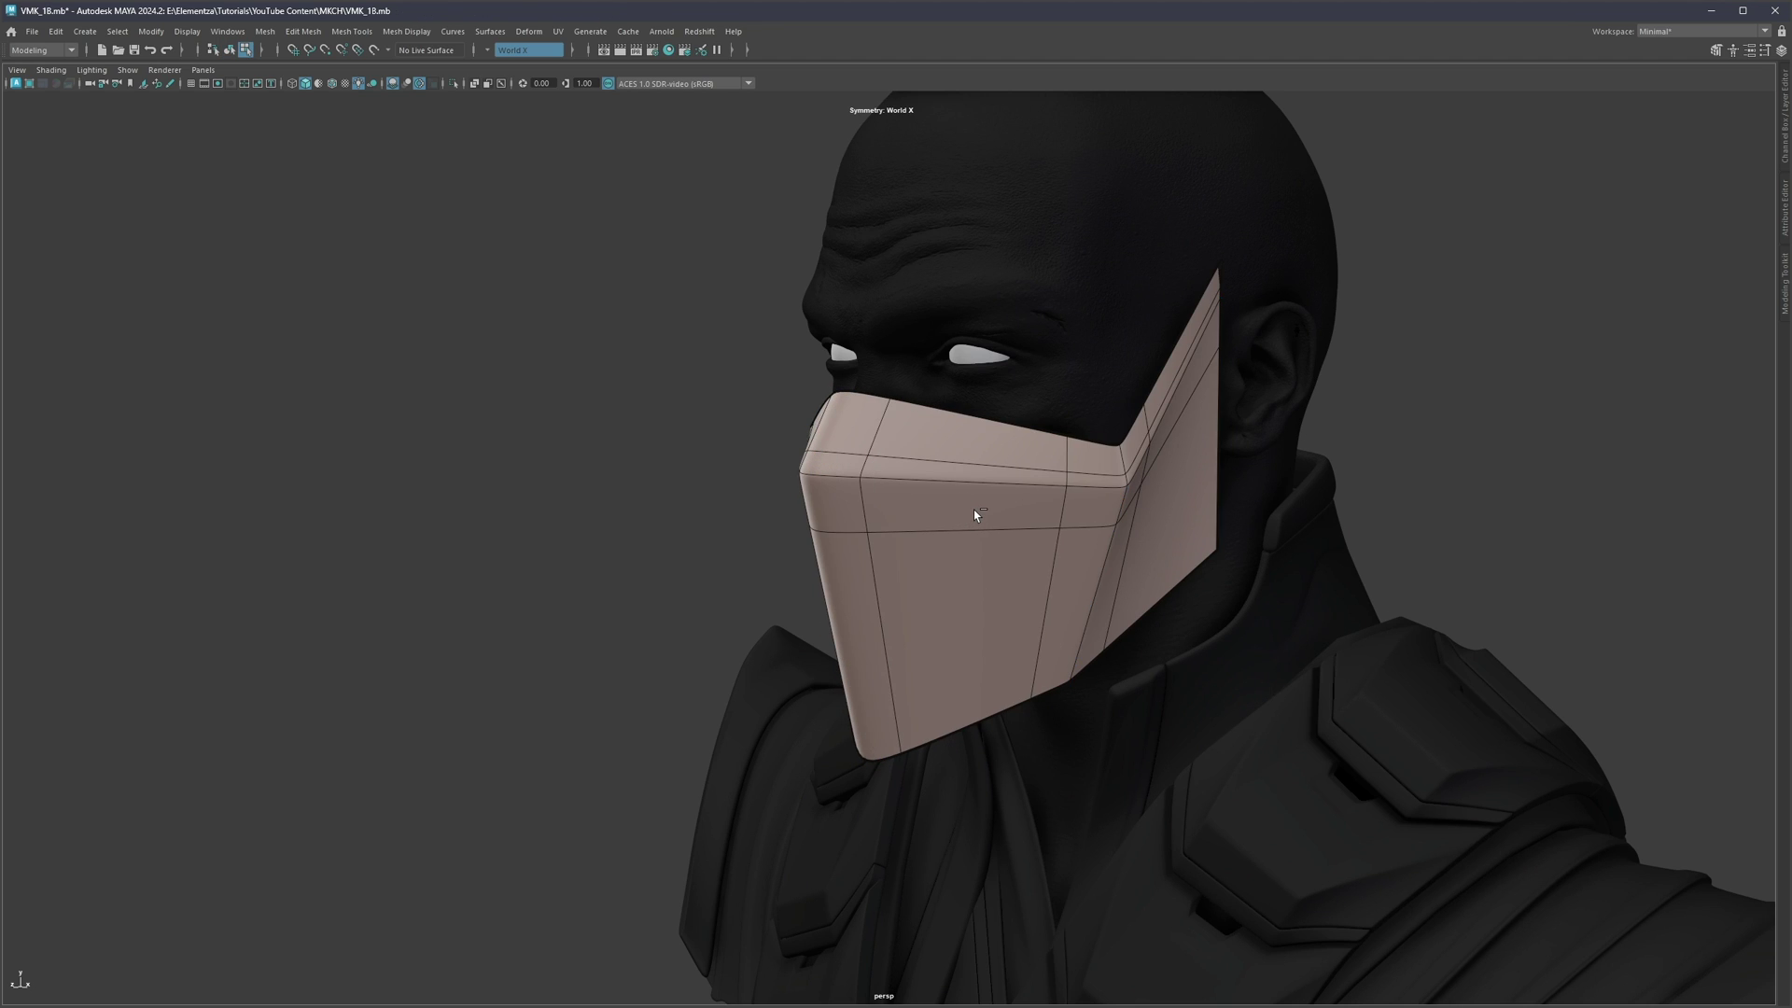
{"action": "key", "text": "3"}
Step: Undo the vertical loop edits on the mask and return to object mode
{"action": "key", "text": "ctrl+z"}
{"action": "key", "text": "ctrl+z"}
{"action": "key", "text": "ctrl+z"}
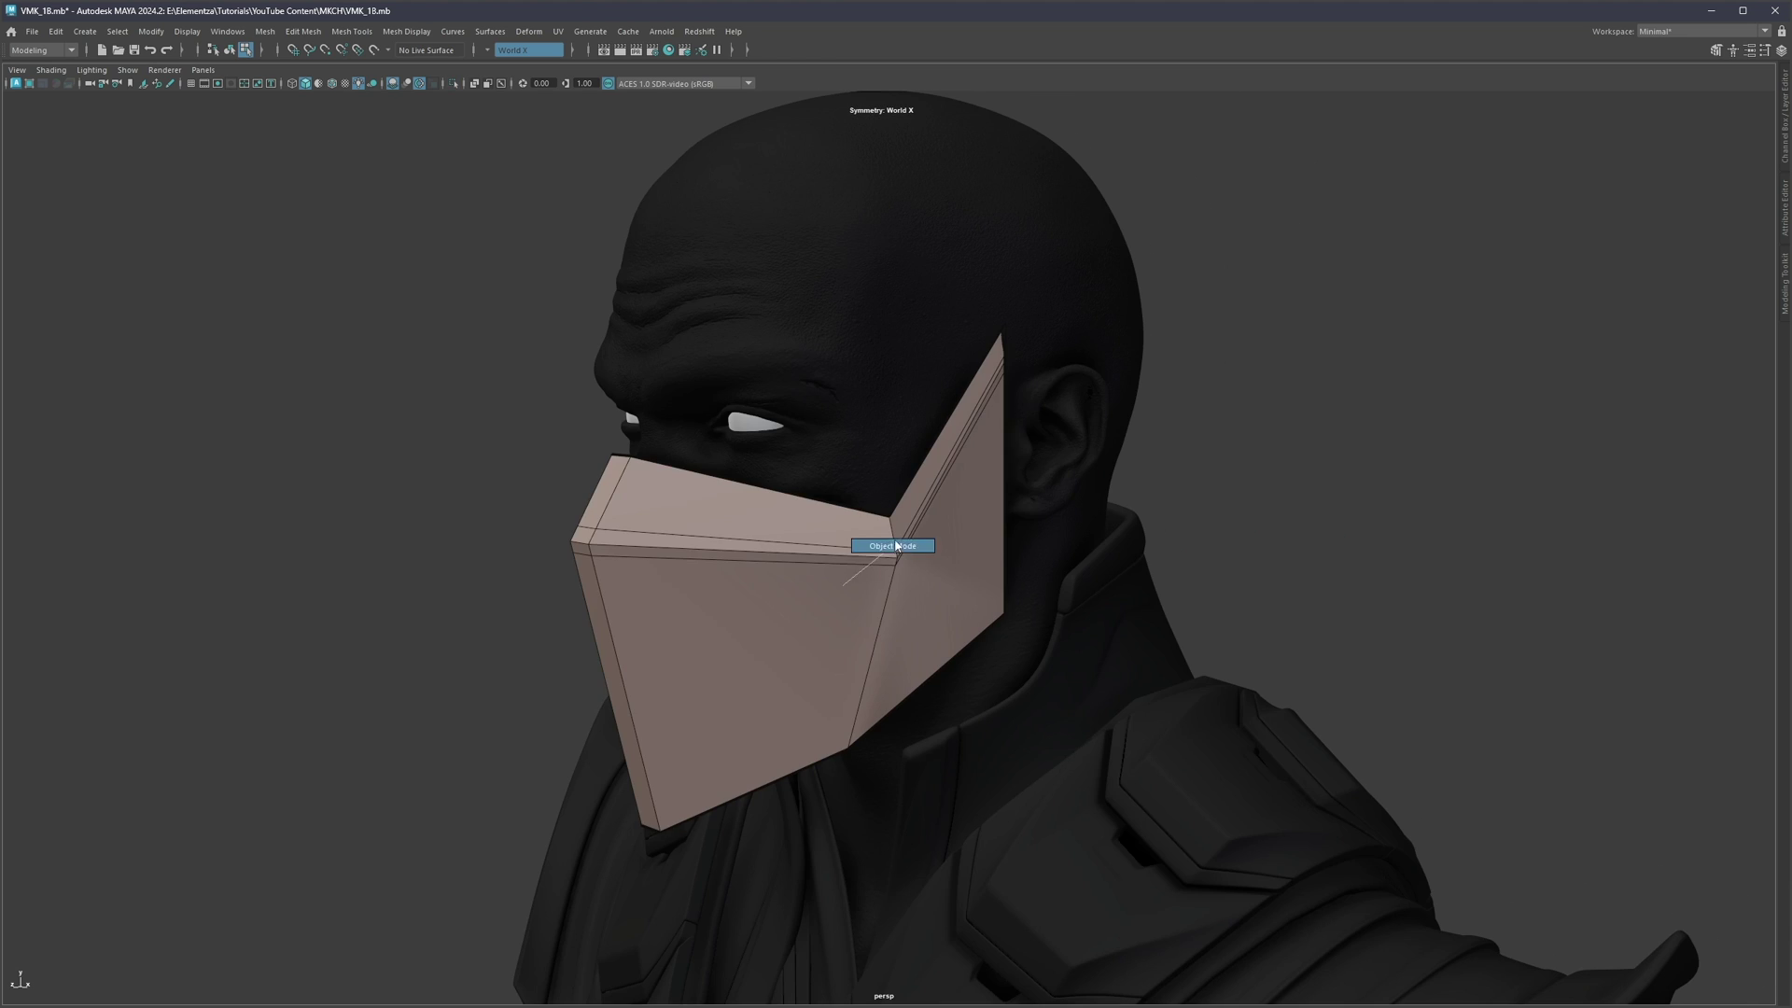
{"action": "left_click", "coordinate": [892, 545]}
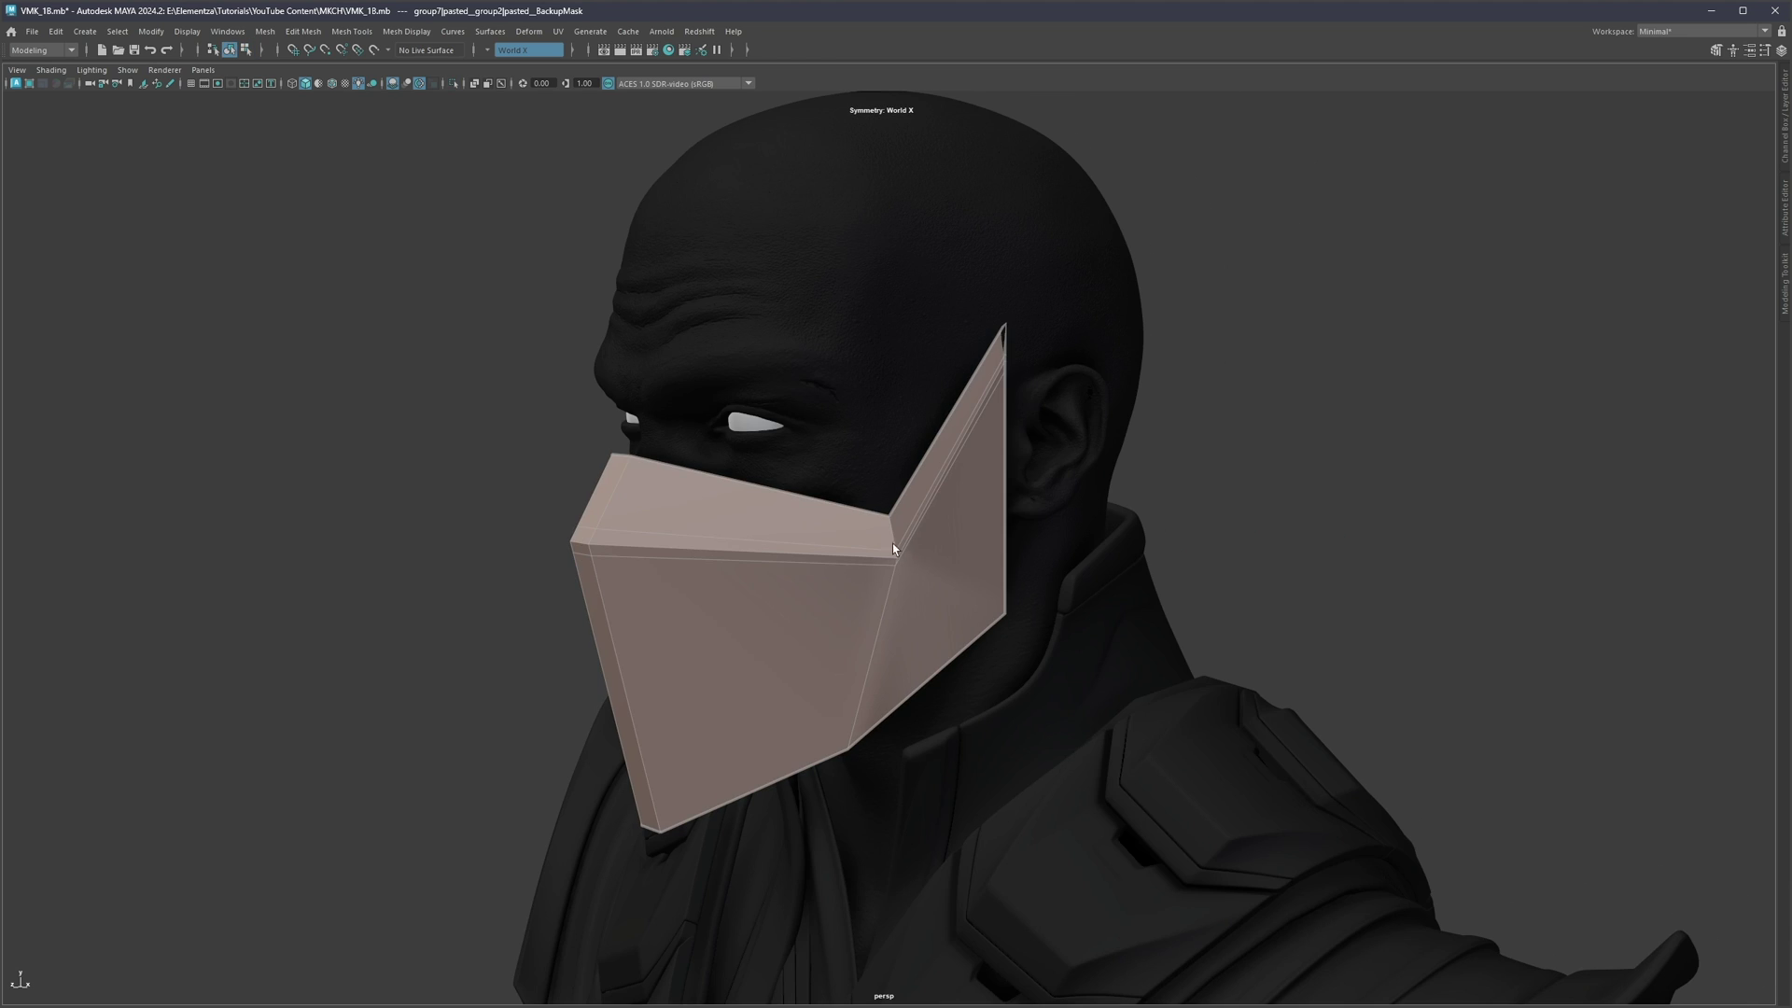
Step: Isolate the mask and move the rear vertex of its lower horizontal support loop downward
{"action": "right_click_drag", "start_coordinate": [893, 543], "coordinate": [1048, 496], "text": "alt"}
{"action": "key", "text": "ctrl+1"}
{"action": "left_click_drag", "start_coordinate": [1048, 496], "coordinate": [1056, 441], "text": "alt"}
{"action": "key", "text": "F9"}
{"action": "left_click", "coordinate": [1049, 313]}
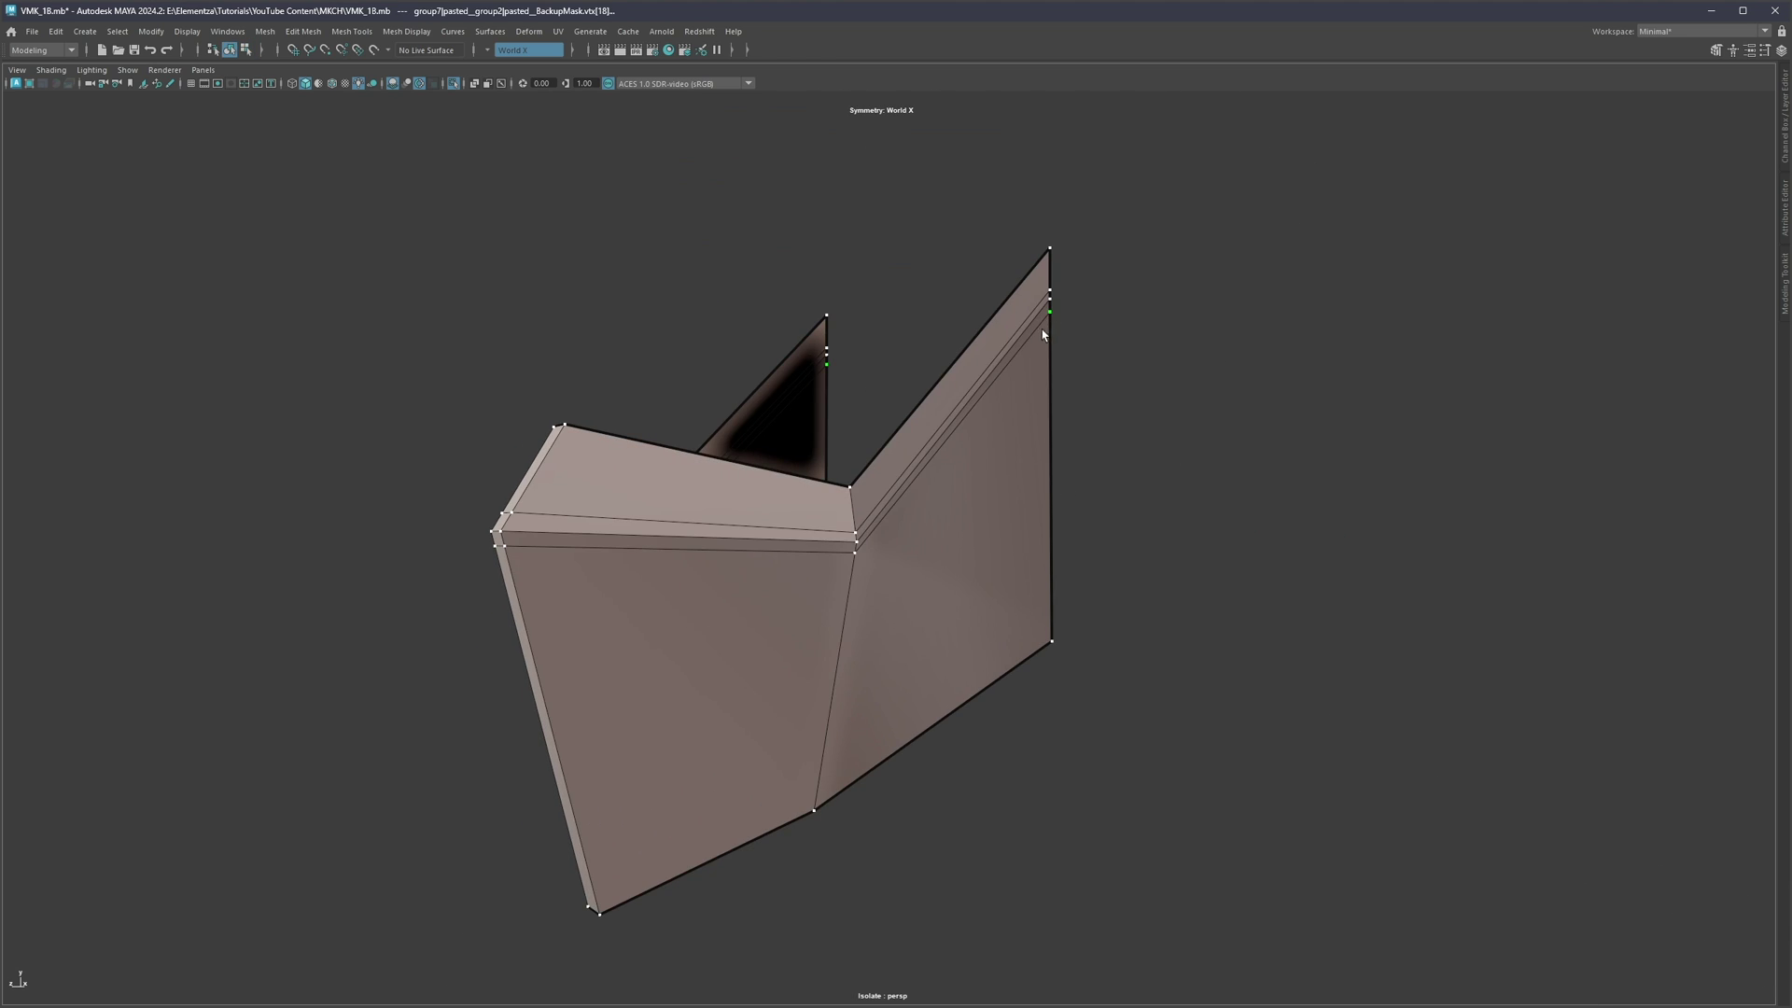
{"action": "key", "text": "w"}
{"action": "left_click_drag", "start_coordinate": [1050, 283], "coordinate": [1050, 398]}
Step: Slide the lower support loop's cheek vertex down the vertical edge and move it slightly inward
{"action": "left_click", "coordinate": [866, 552]}
{"action": "left_click", "coordinate": [852, 556]}
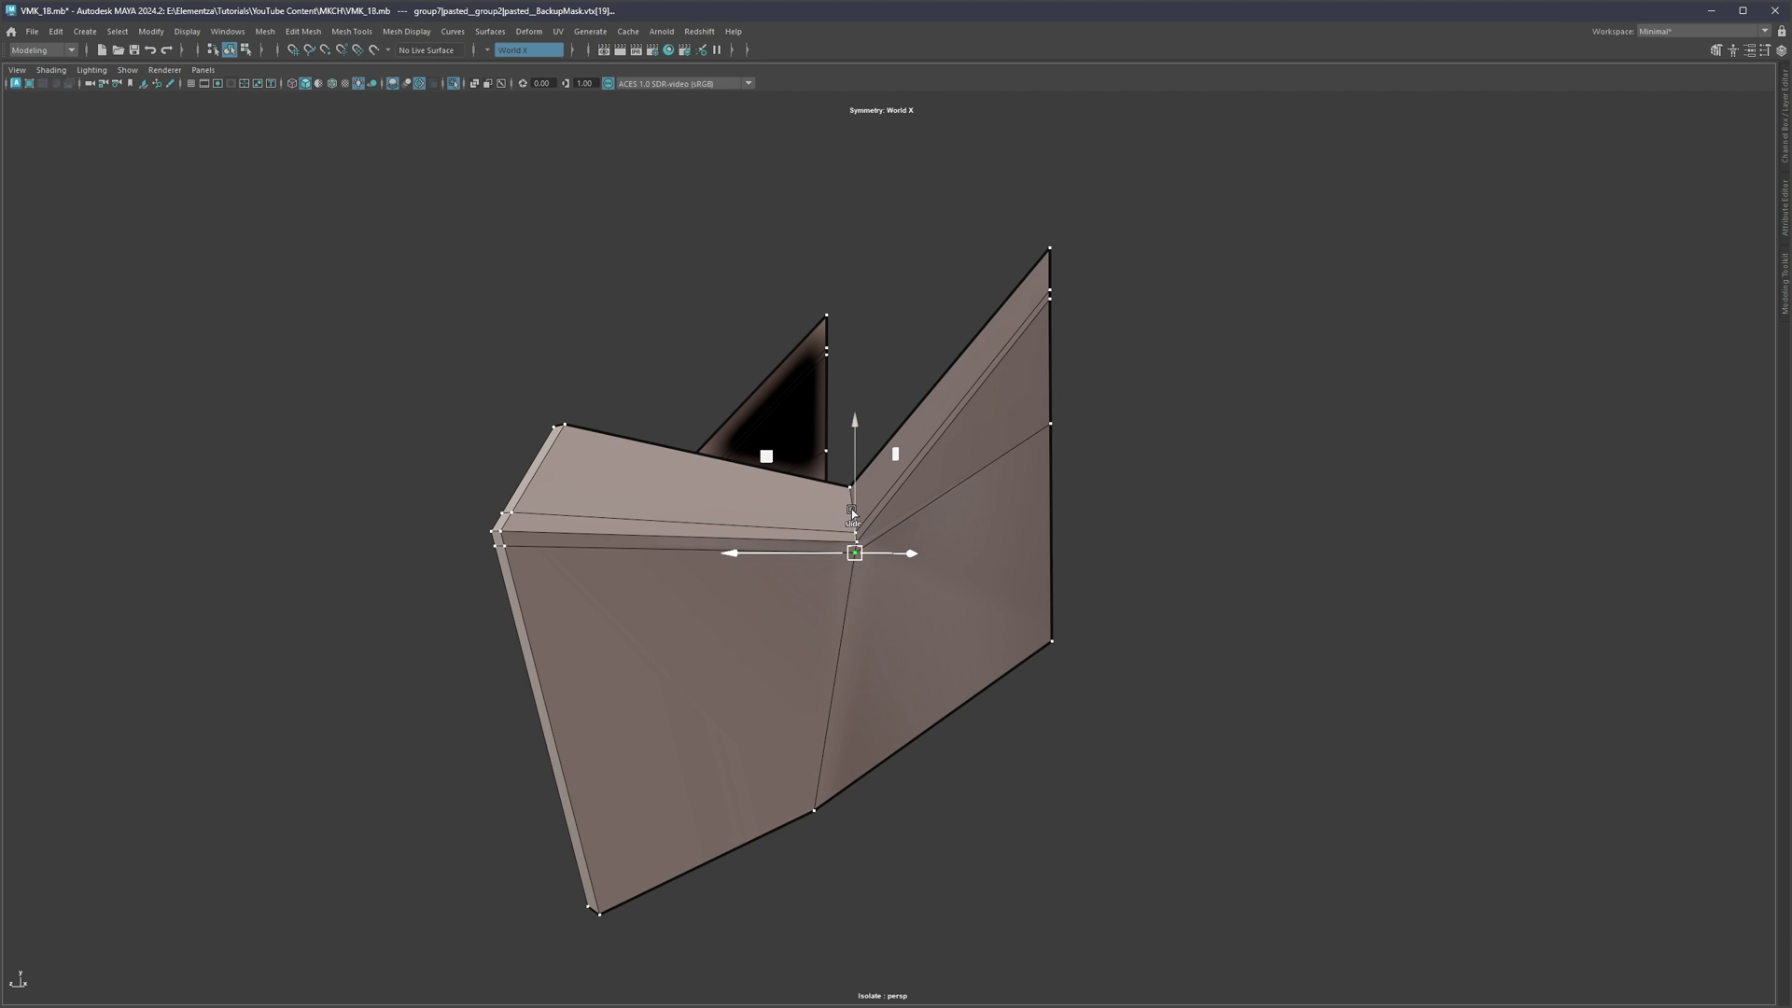
{"action": "left_click_drag", "start_coordinate": [851, 512], "coordinate": [850, 594], "text": "ctrl+shift"}
{"action": "left_click_drag", "start_coordinate": [780, 524], "coordinate": [907, 532], "text": "alt"}
{"action": "left_click_drag", "start_coordinate": [895, 630], "coordinate": [877, 627]}
Step: Adjust the lower support loop's rear vertex slightly inward and reselect its cheek vertex to check the shape
{"action": "left_click_drag", "start_coordinate": [852, 530], "coordinate": [930, 401], "text": "alt"}
{"action": "left_click", "coordinate": [889, 420]}
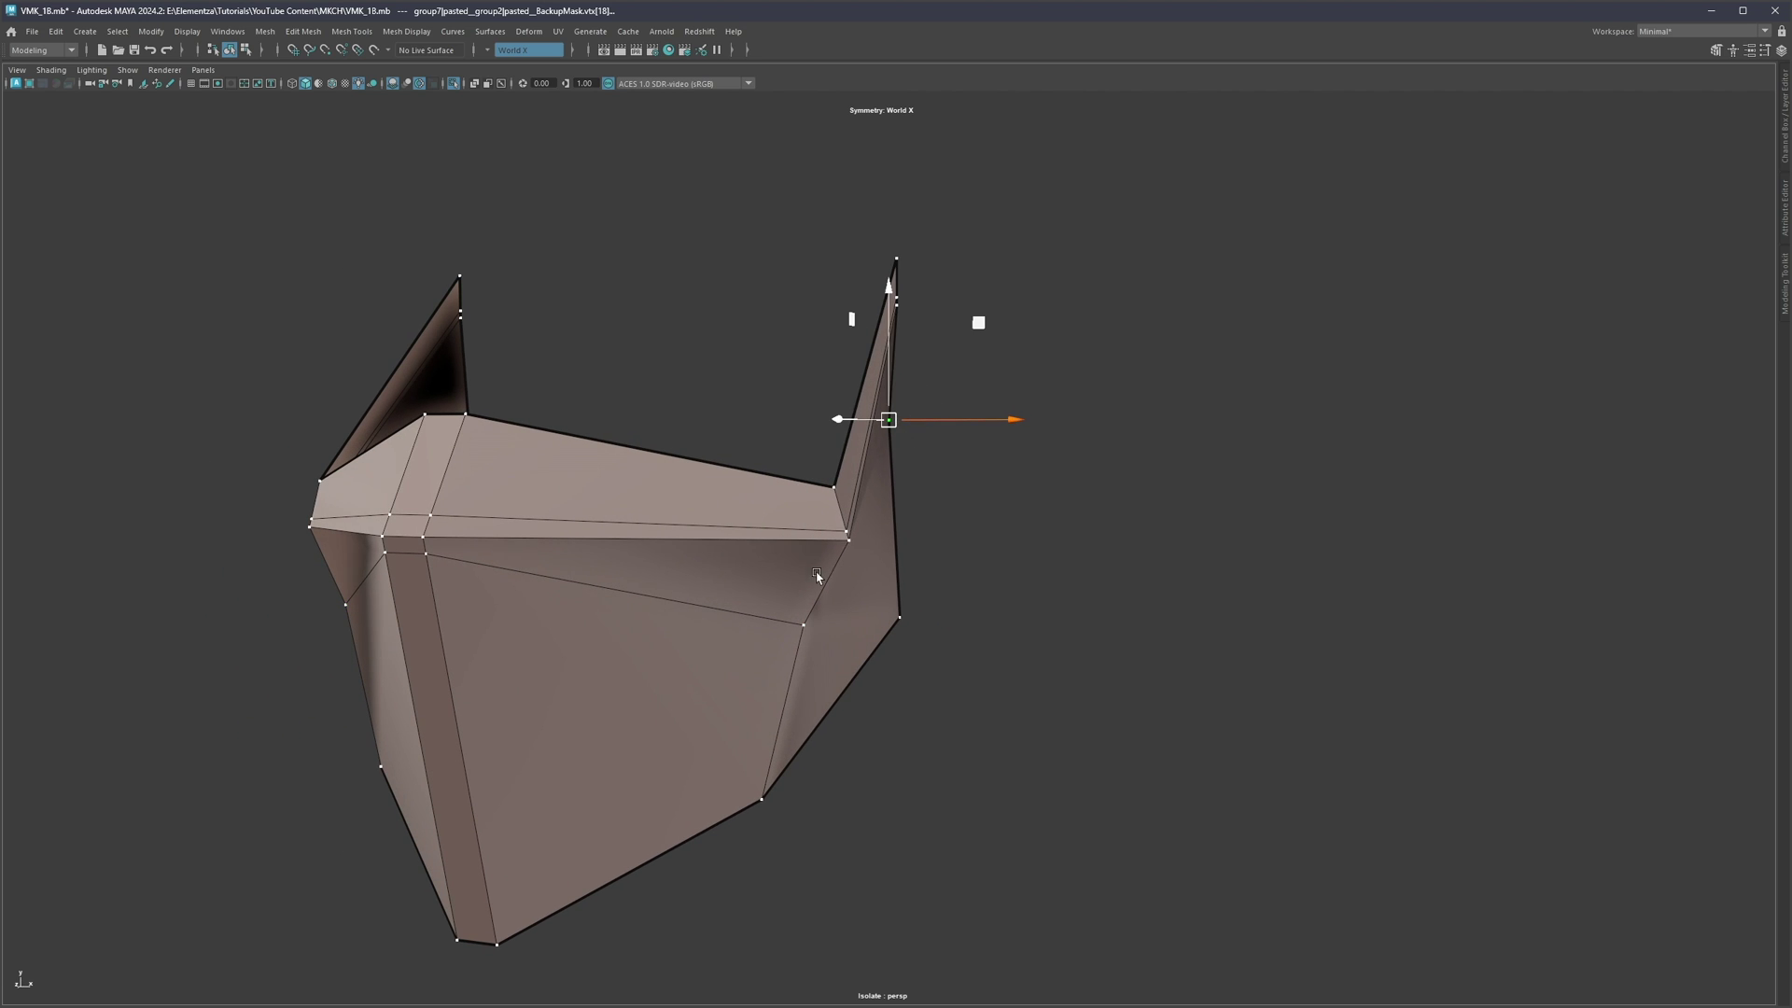
{"action": "left_click_drag", "start_coordinate": [817, 576], "coordinate": [747, 558], "text": "alt"}
{"action": "left_click", "coordinate": [817, 623]}
{"action": "left_click", "coordinate": [816, 600]}
{"action": "middle_click_drag", "start_coordinate": [815, 589], "coordinate": [832, 549], "text": "alt"}
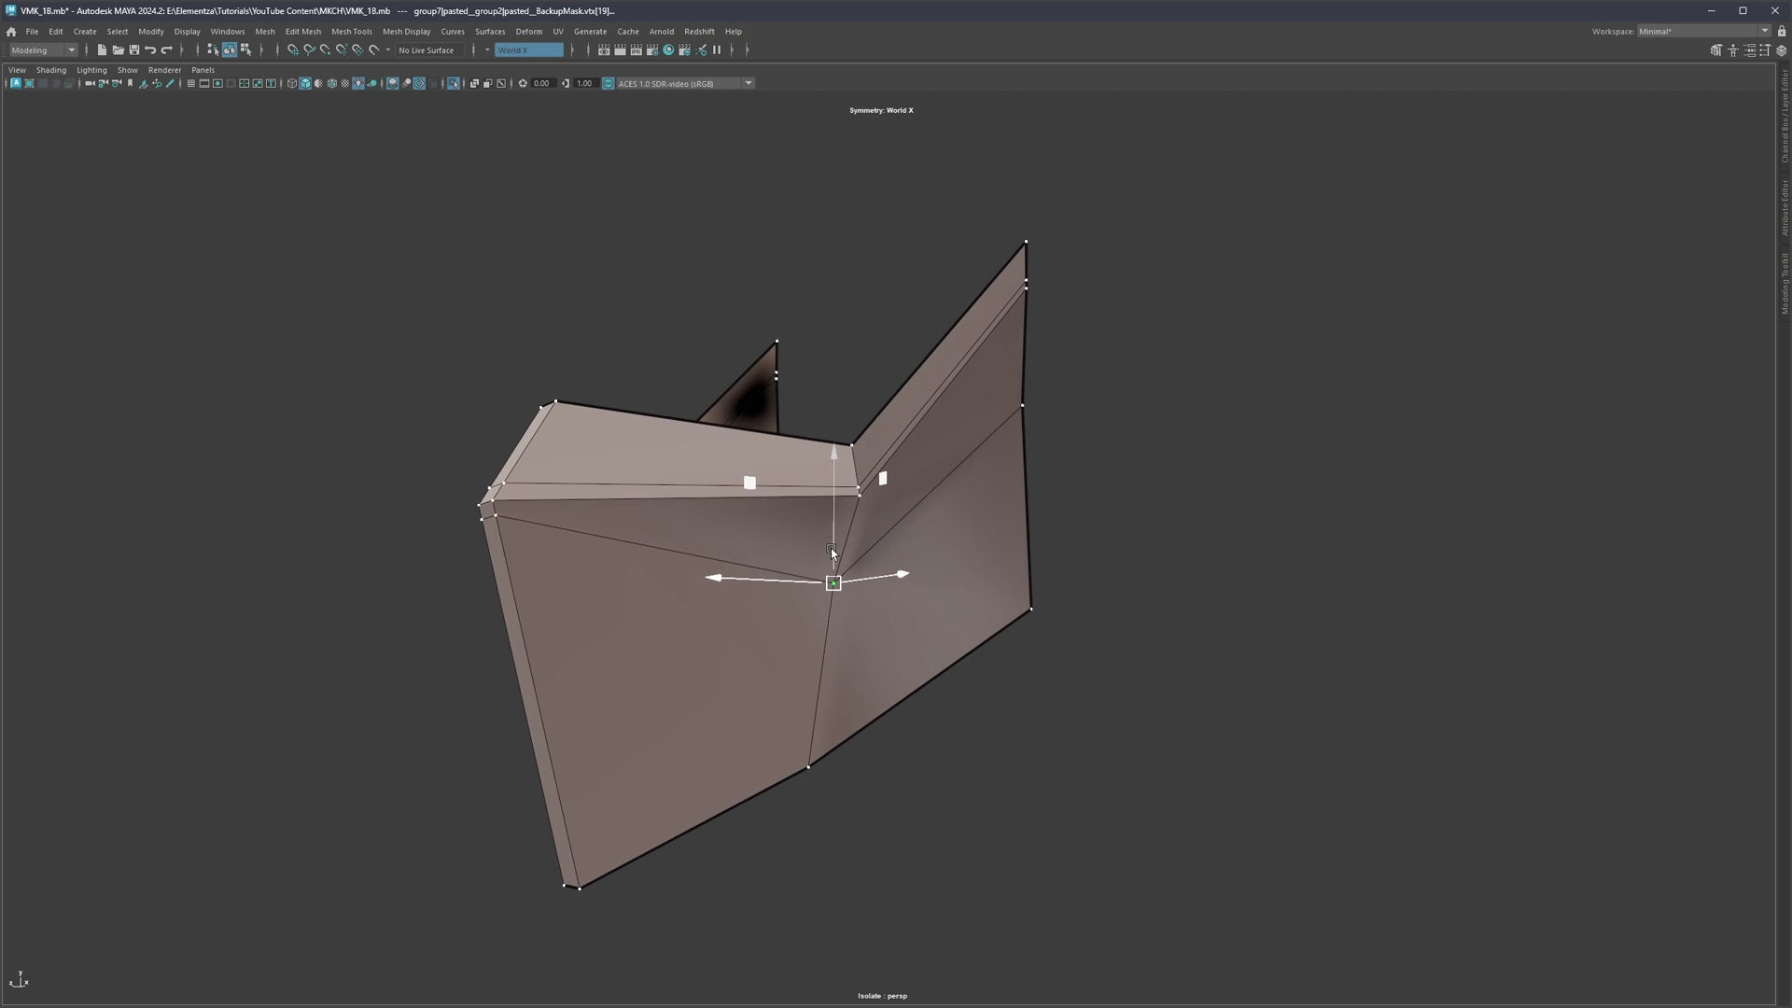
Step: Exit isolation to show the whole character and select the lowered horizontal edge loop across the mask
{"action": "mouse_move", "coordinate": [831, 552]}
{"action": "left_mouse_down", "text": "alt"}
{"action": "mouse_move", "coordinate": [896, 544]}
{"action": "mouse_move", "coordinate": [784, 573]}
{"action": "mouse_move", "coordinate": [820, 509]}
{"action": "mouse_move", "coordinate": [785, 519]}
{"action": "mouse_move", "coordinate": [884, 518]}
{"action": "mouse_move", "coordinate": [848, 548]}
{"action": "left_mouse_up", "text": "alt"}
{"action": "key", "text": "ctrl+1"}
{"action": "key", "text": "q"}
{"action": "right_click_drag", "start_coordinate": [800, 555], "coordinate": [798, 539]}
{"action": "left_click", "coordinate": [799, 540]}
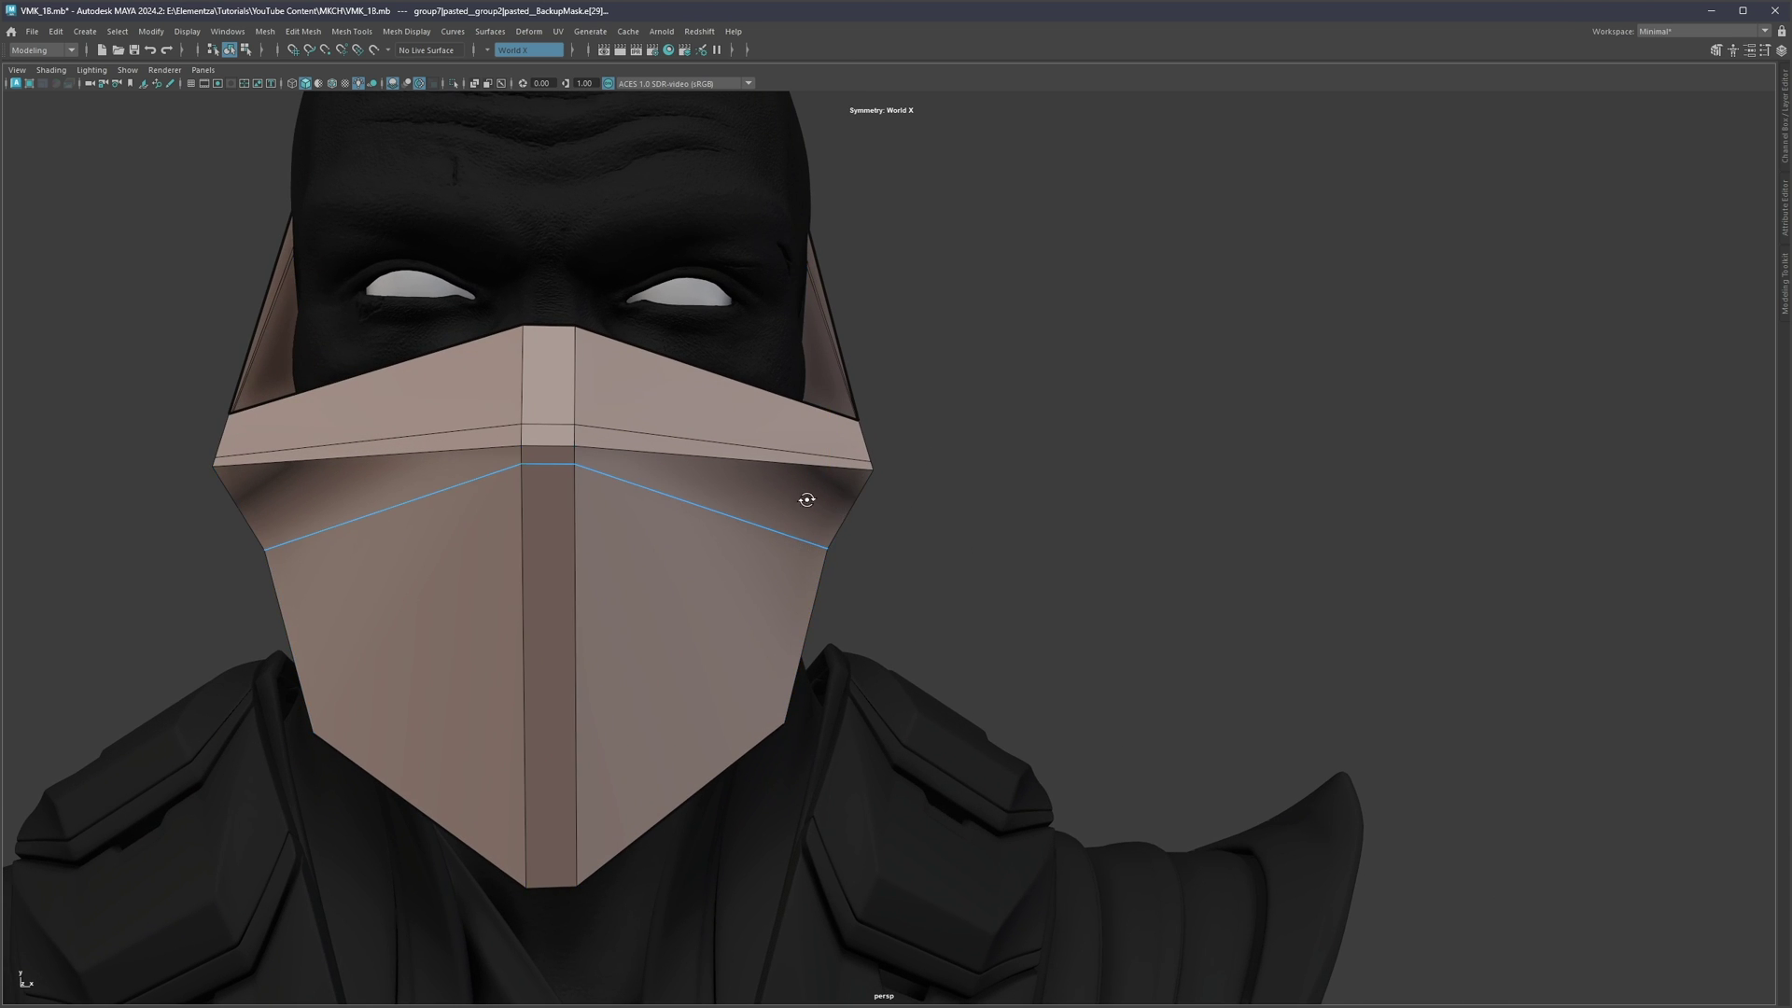
{"action": "left_click_drag", "start_coordinate": [812, 495], "coordinate": [751, 499], "text": "alt"}
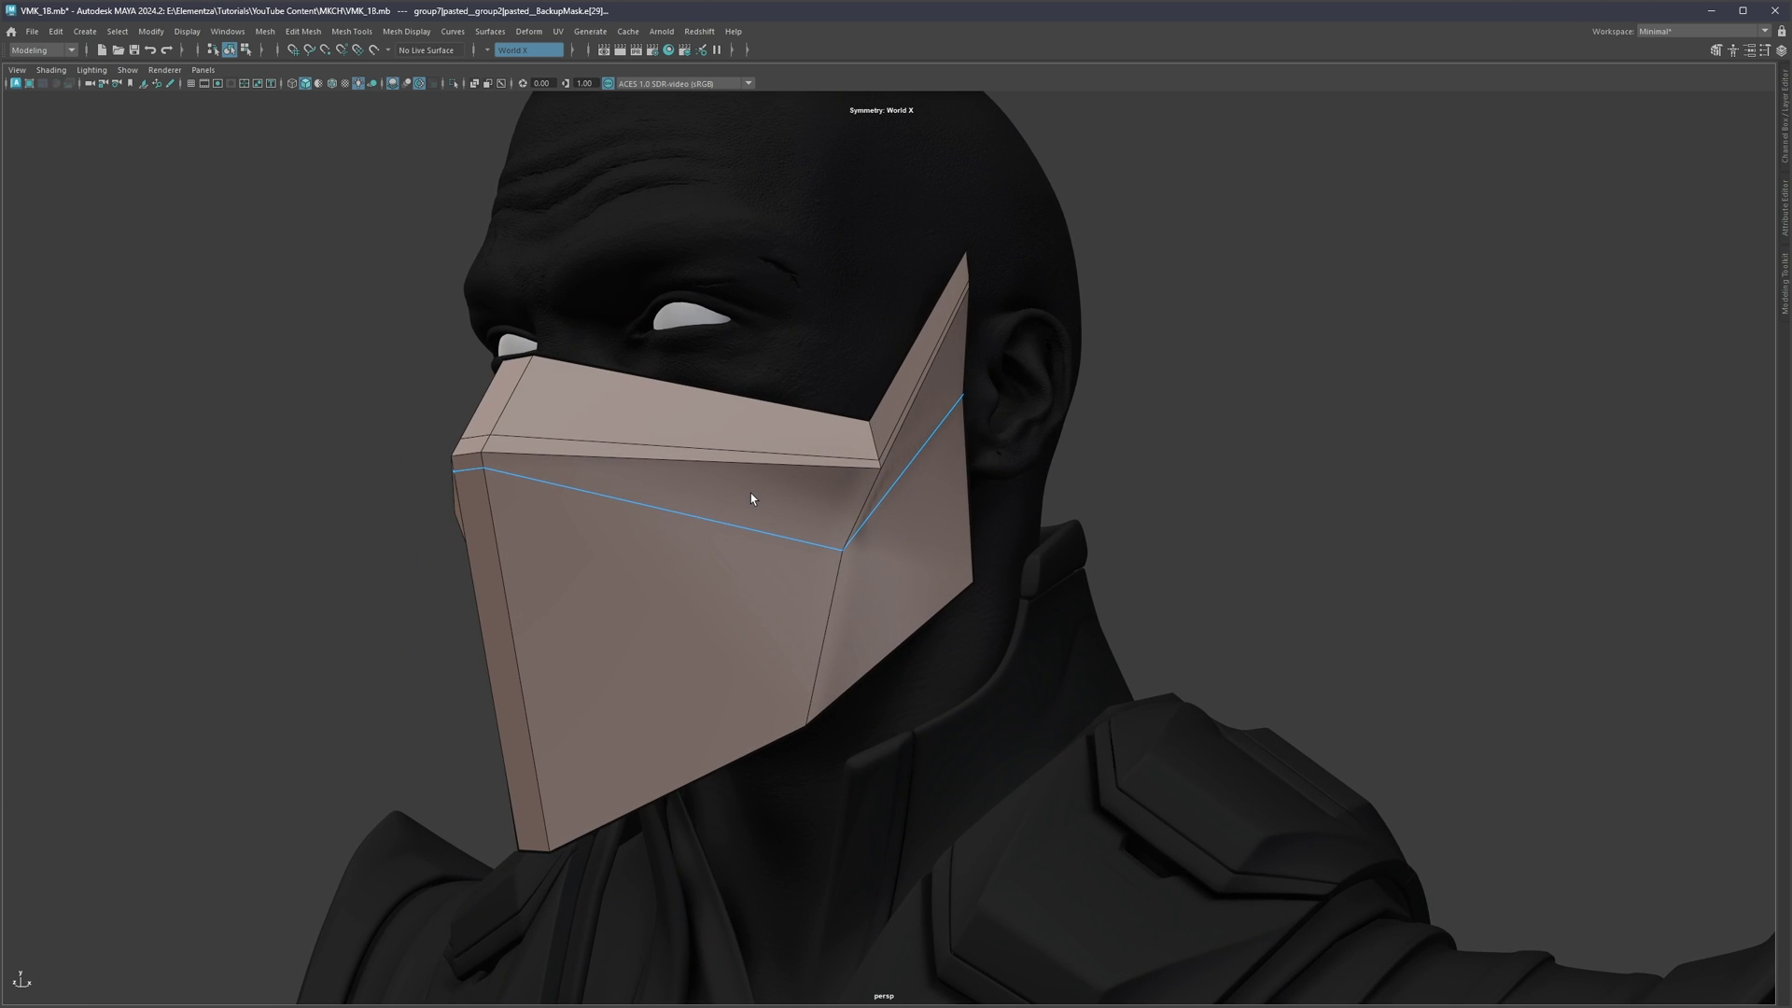
Step: Insert edge loops closely above and below the mask's lowered horizontal loop, plus one just beneath the upper ridge
{"action": "key", "text": "ctrl+Delete"}
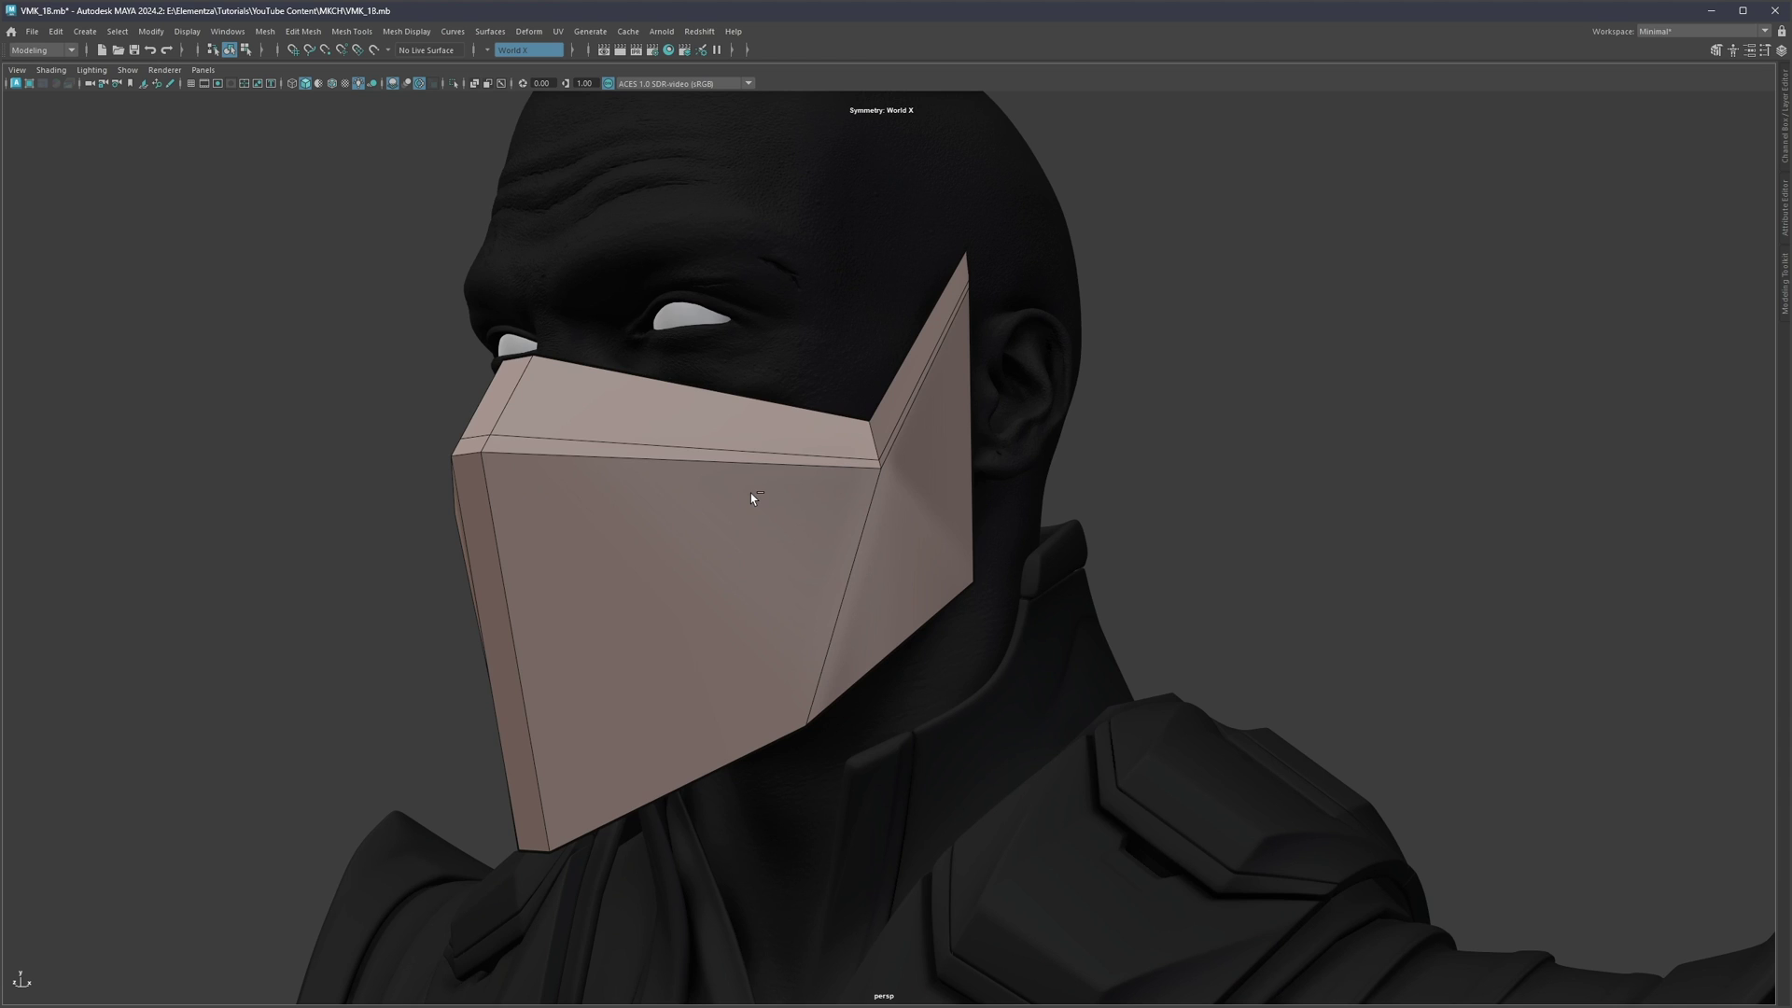
{"action": "key", "text": "ctrl+z"}
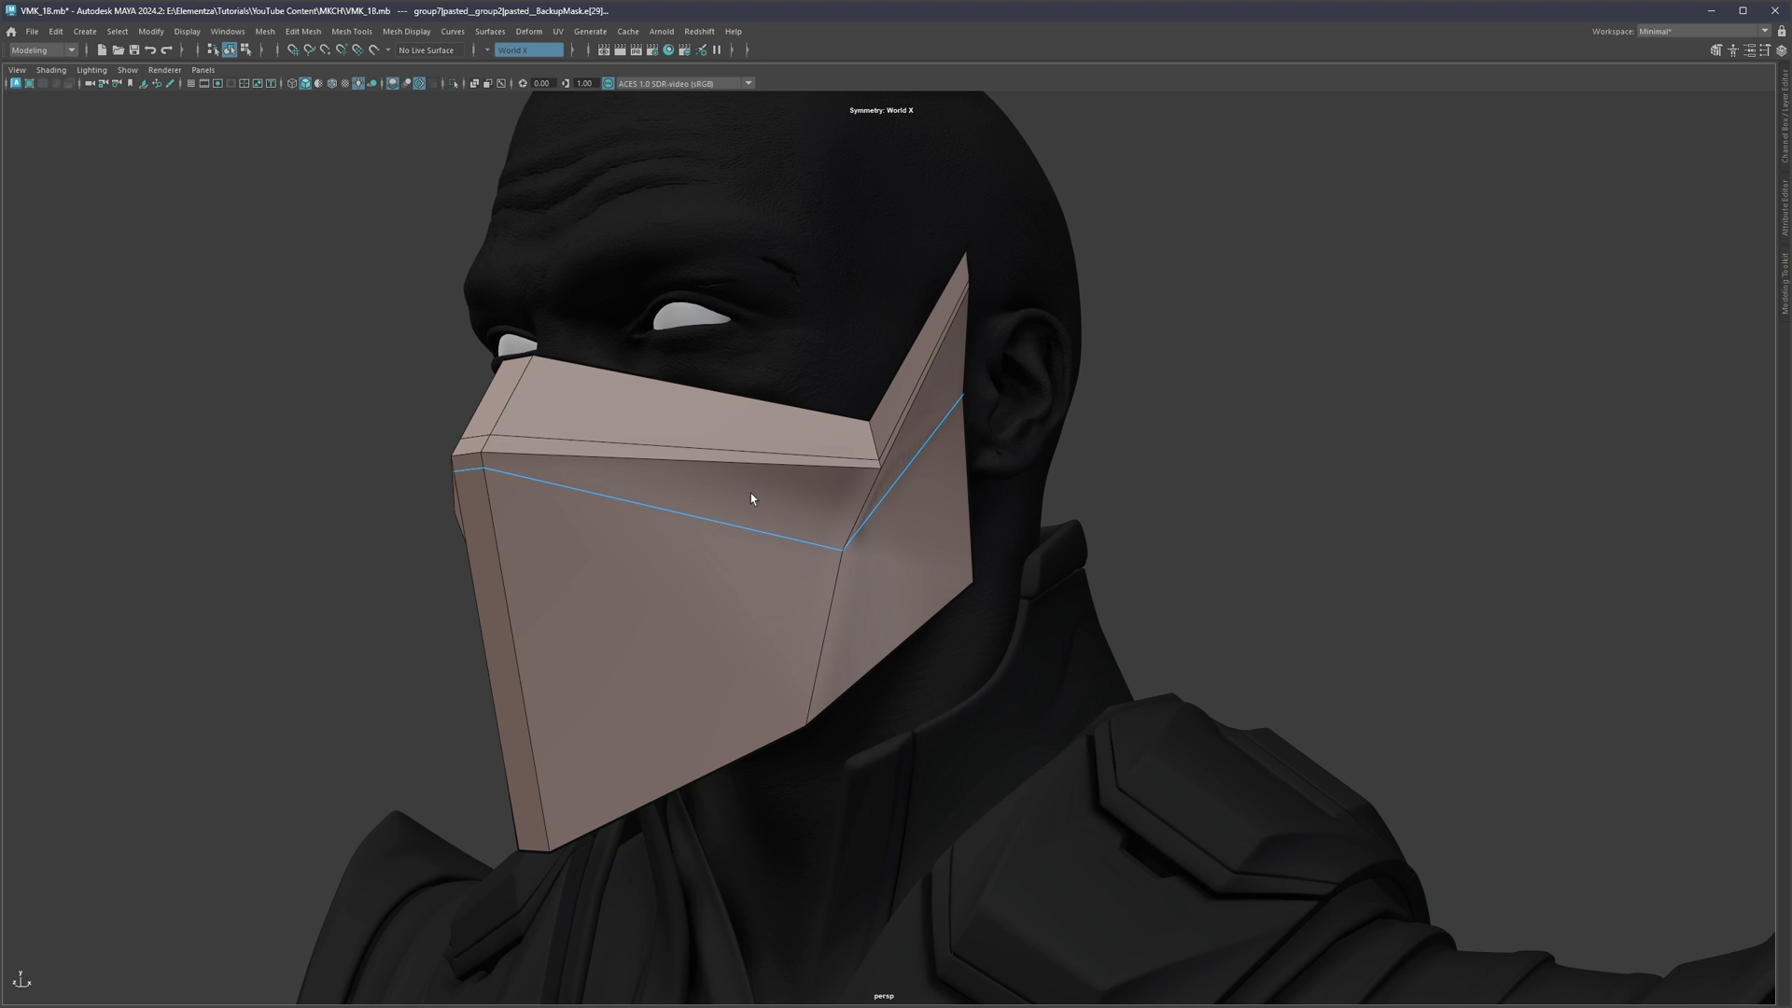
{"action": "key", "text": "ctrl+shift+x"}
{"action": "left_click", "coordinate": [844, 547], "text": "ctrl"}
{"action": "left_click", "coordinate": [851, 532], "text": "ctrl"}
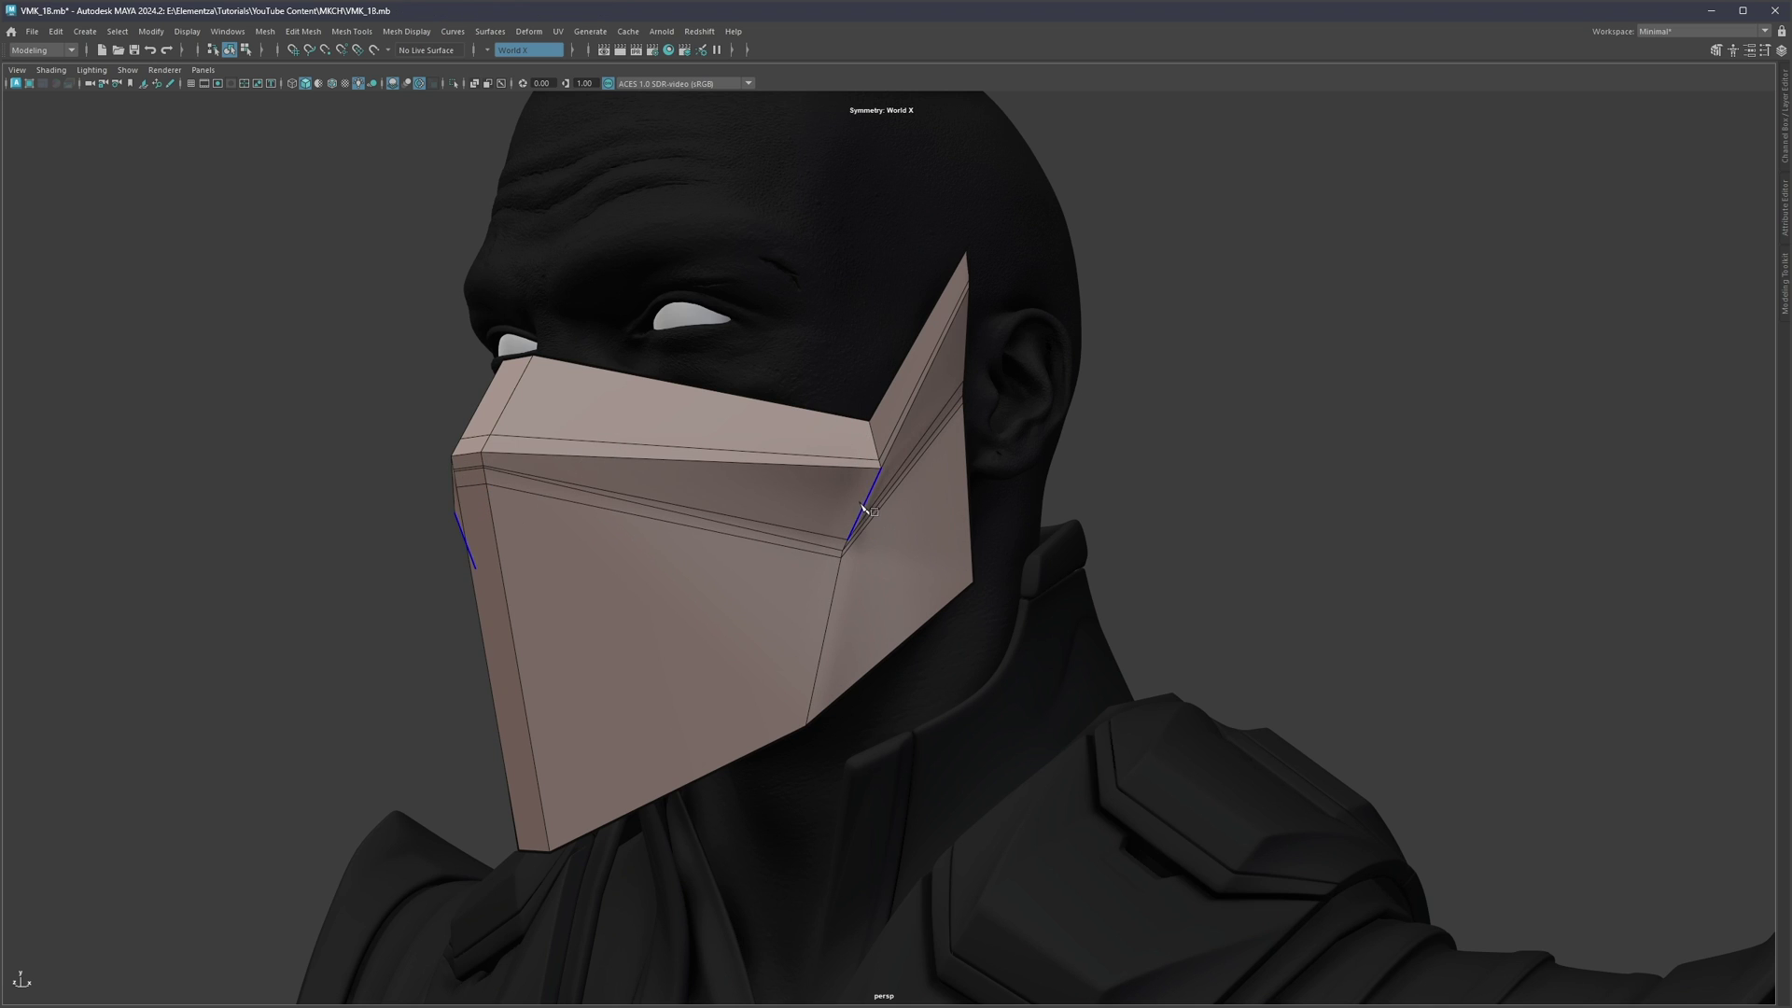
{"action": "left_click", "coordinate": [874, 479], "text": "ctrl"}
Step: Show the mask in smooth preview without a selection and inspect the shape of the cheek crease
{"action": "key", "text": "3"}
{"action": "left_click", "coordinate": [1269, 360]}
{"action": "left_click_drag", "start_coordinate": [1260, 358], "coordinate": [788, 467], "text": "alt"}
{"action": "scroll", "coordinate": [980, 467], "scroll_direction": "up", "scroll_amount": 2}
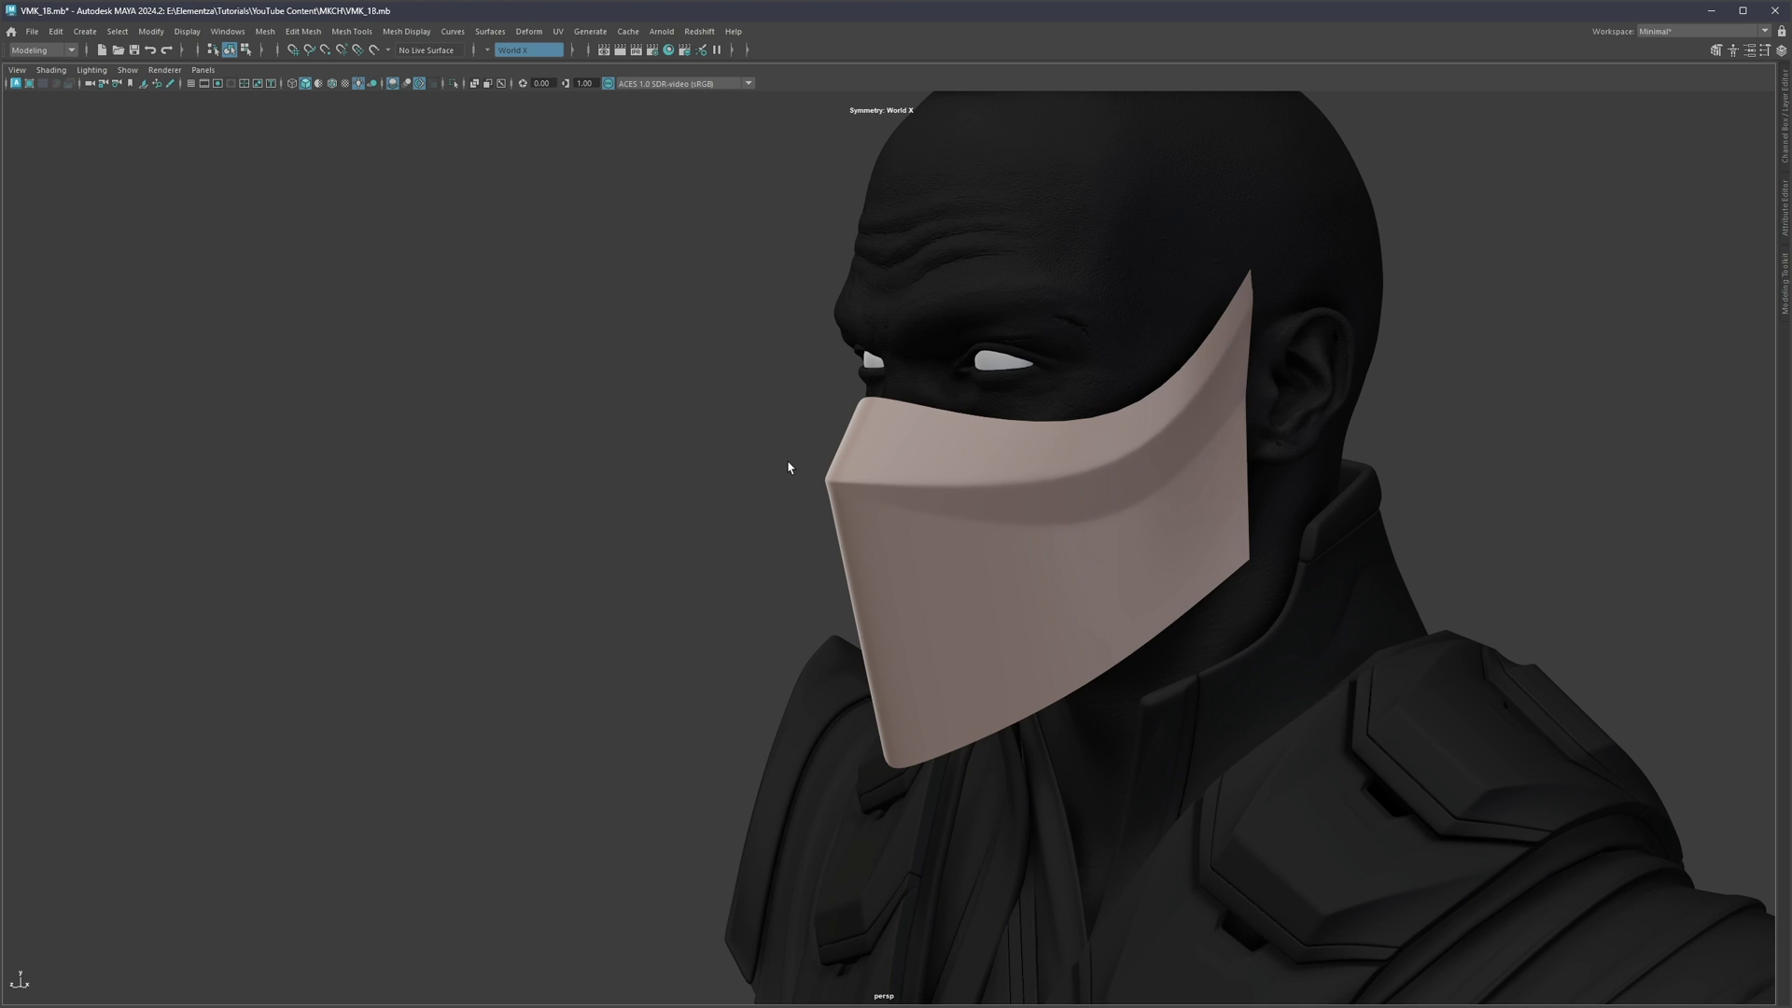
{"action": "left_click_drag", "start_coordinate": [1074, 499], "coordinate": [1039, 445], "text": "alt"}
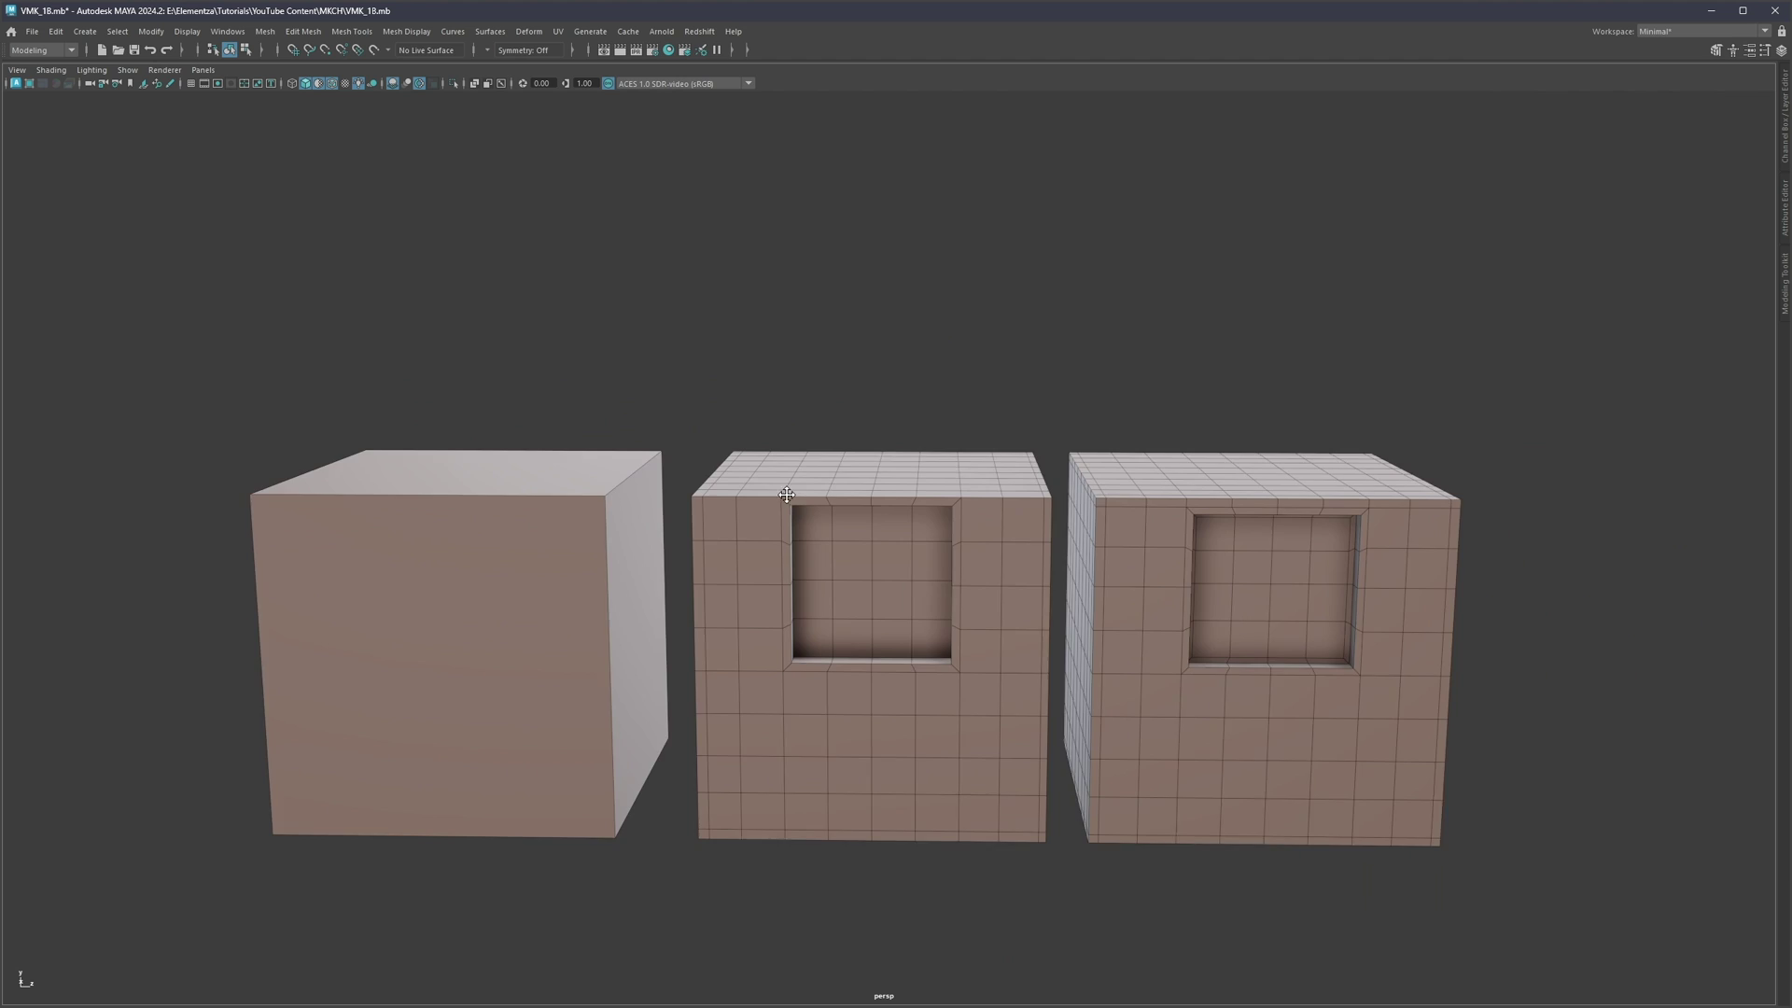
Step: Bevel the plain cube's top side edge with Chamfer off and a reduced Fraction to form tight support loops
{"action": "left_click_drag", "start_coordinate": [788, 508], "coordinate": [812, 455], "text": "alt"}
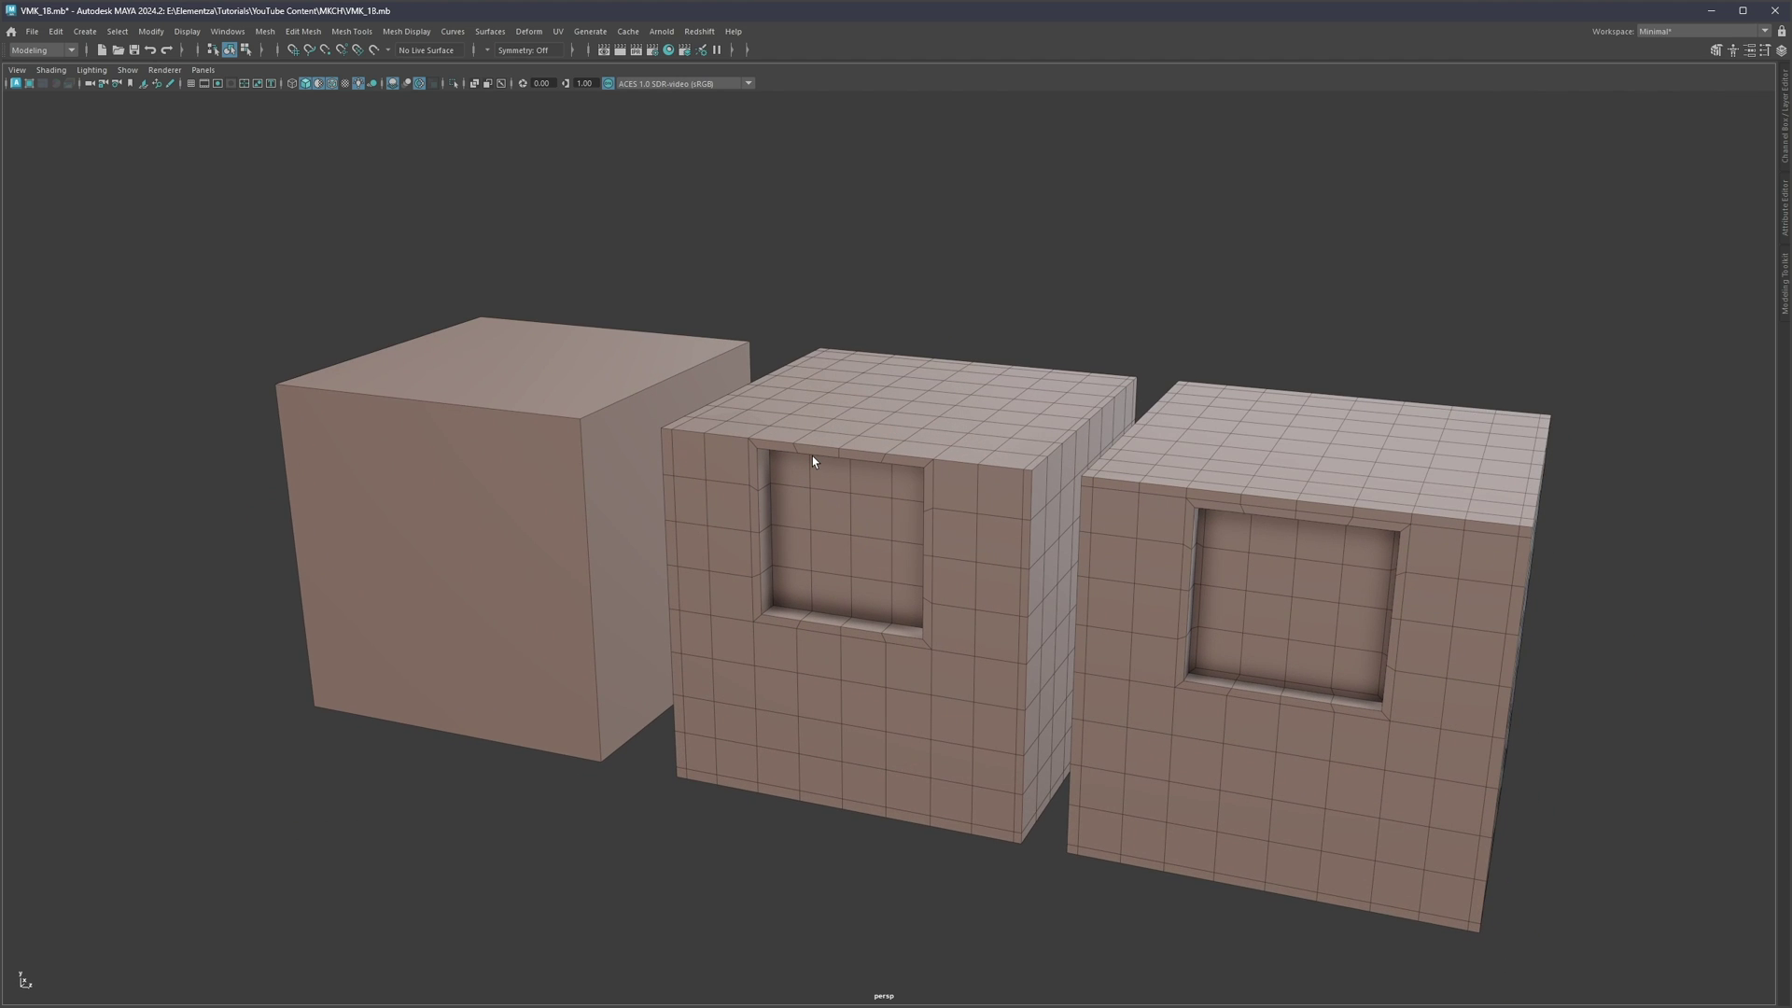
{"action": "left_click", "coordinate": [631, 436]}
{"action": "right_click_drag", "start_coordinate": [638, 426], "coordinate": [642, 407]}
{"action": "key", "text": "ctrl+b"}
{"action": "left_click", "coordinate": [1502, 390]}
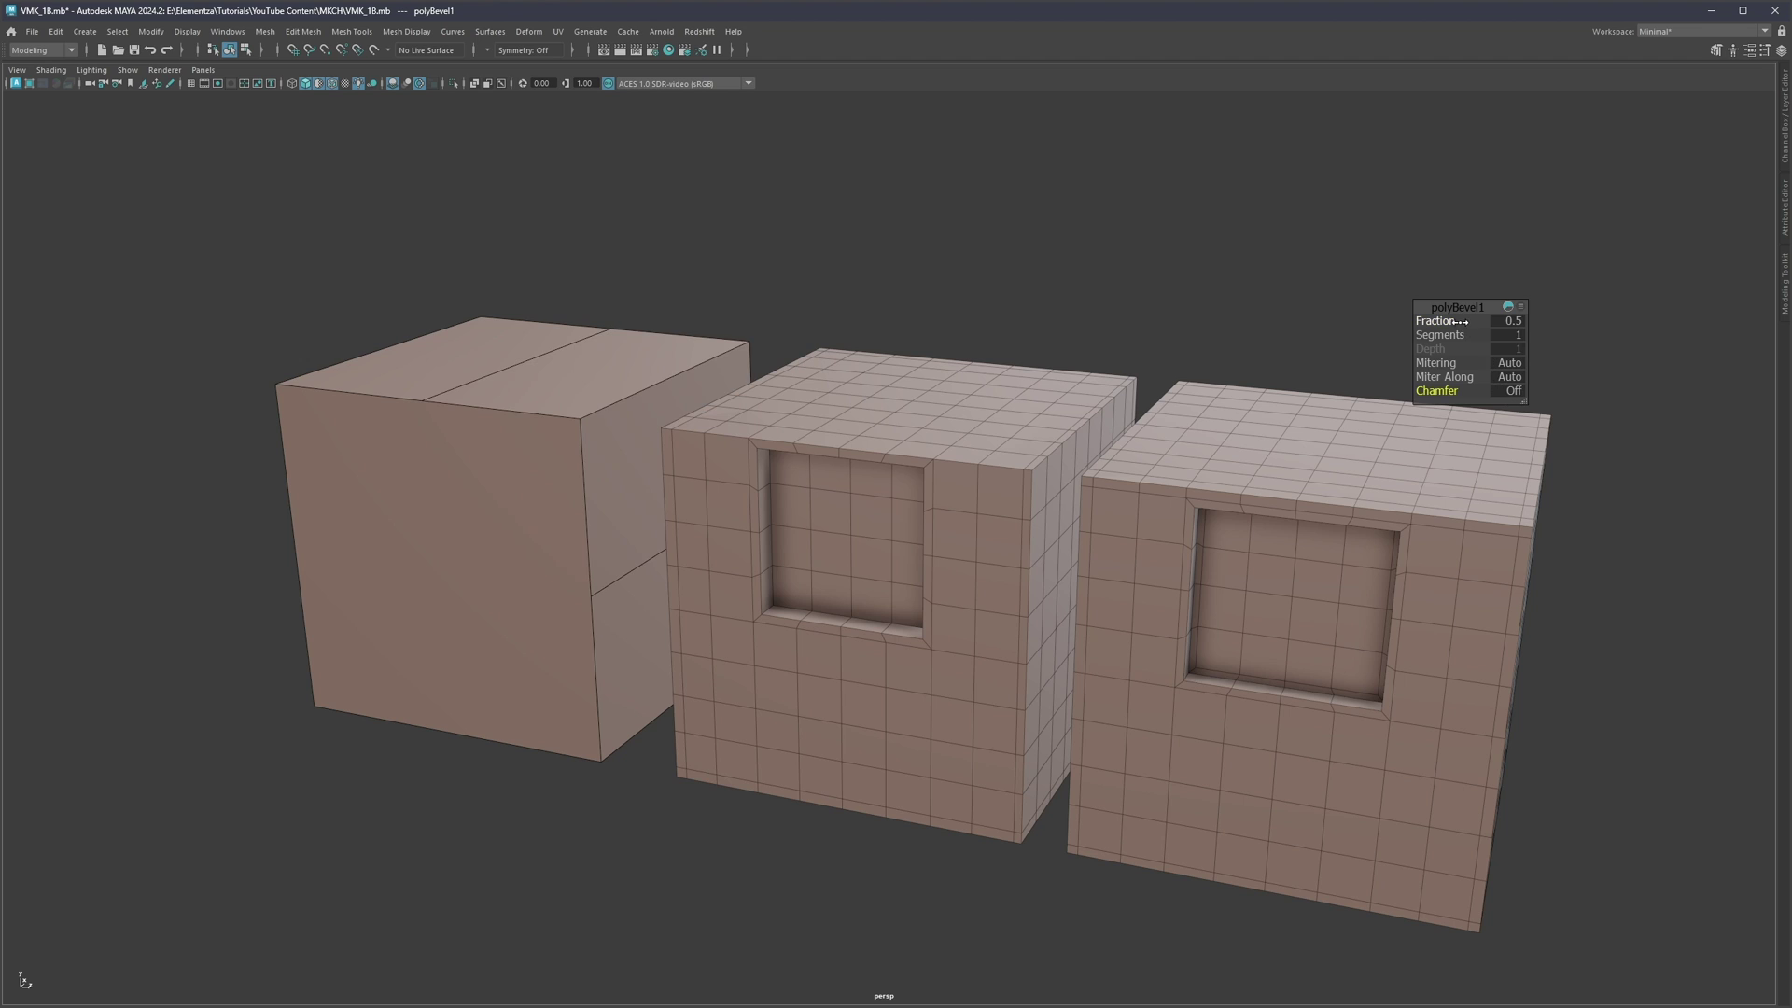
{"action": "left_click_drag", "start_coordinate": [1442, 320], "coordinate": [1127, 322]}
Step: Isolate the beveled cube and inspect its single supported edge in smooth preview
{"action": "right_click_drag", "start_coordinate": [590, 520], "coordinate": [619, 485]}
{"action": "key", "text": "ctrl+1"}
{"action": "middle_click_drag", "start_coordinate": [698, 463], "coordinate": [937, 497], "text": "alt"}
{"action": "scroll", "coordinate": [937, 496], "scroll_direction": "up", "scroll_amount": 2}
{"action": "key", "text": "3"}
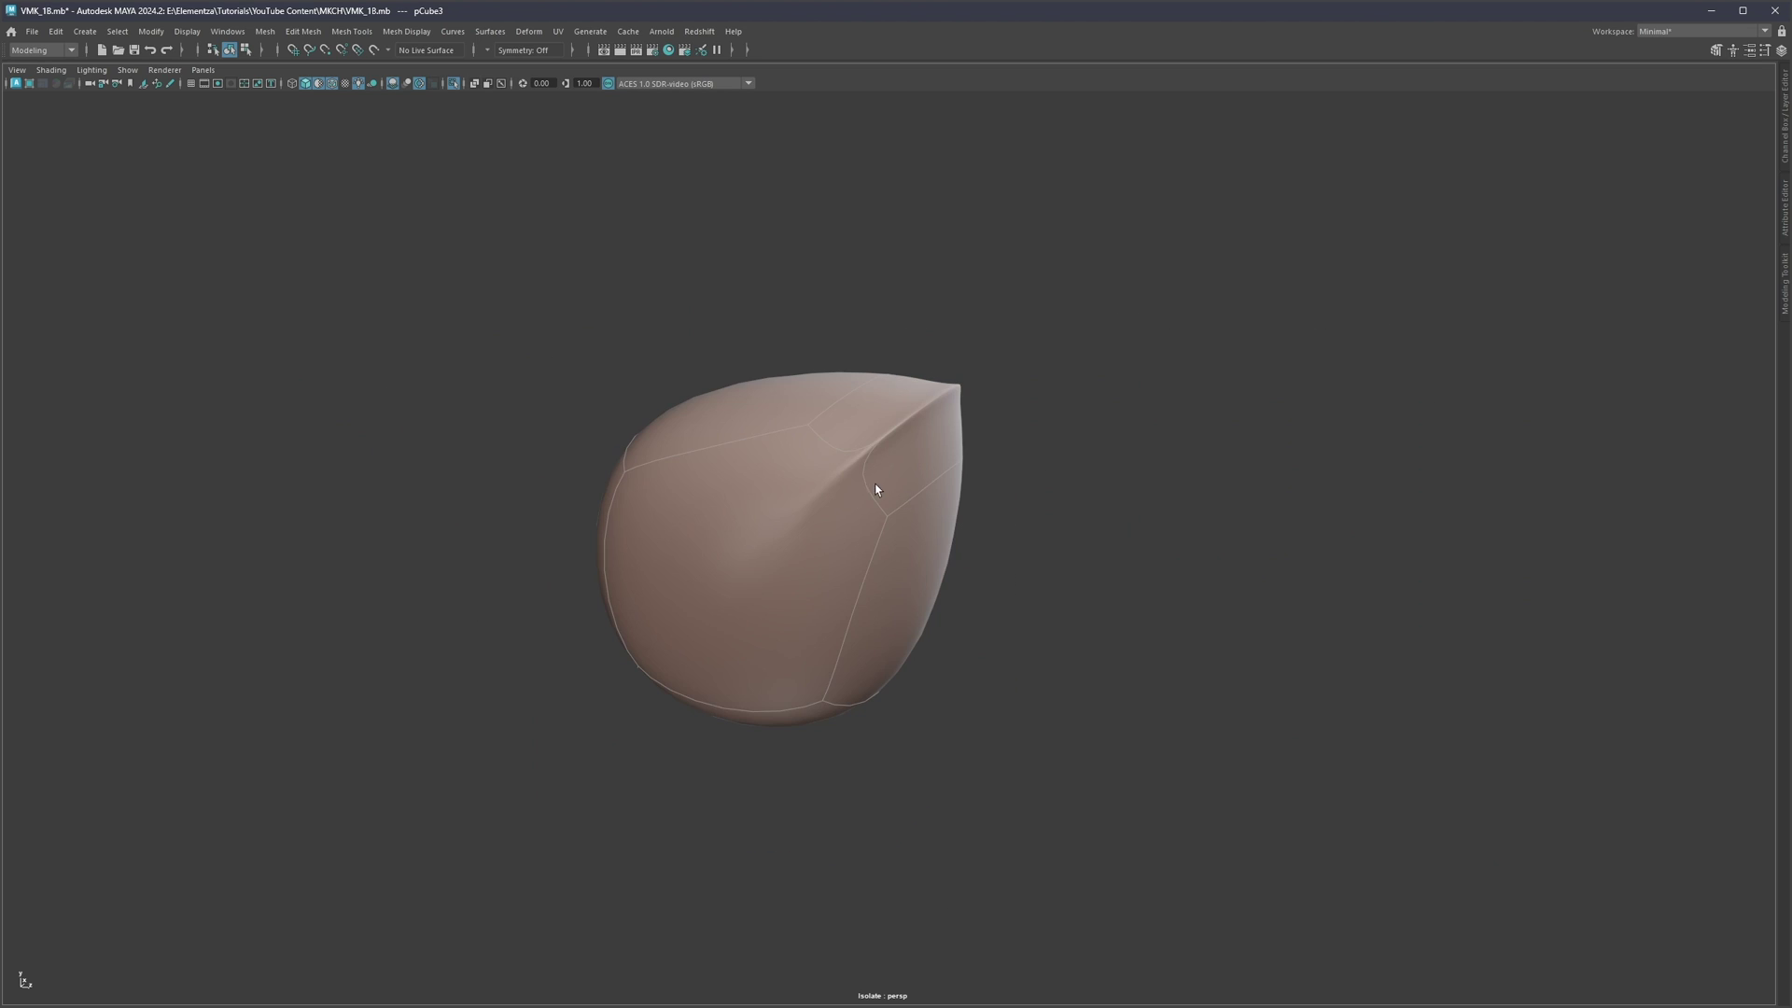
{"action": "left_click_drag", "start_coordinate": [876, 484], "coordinate": [883, 467], "text": "alt"}
Step: Turn off smooth preview and delete both support loops beside the cube's top edge
{"action": "key", "text": "1"}
{"action": "key", "text": "ctrl+shift+x"}
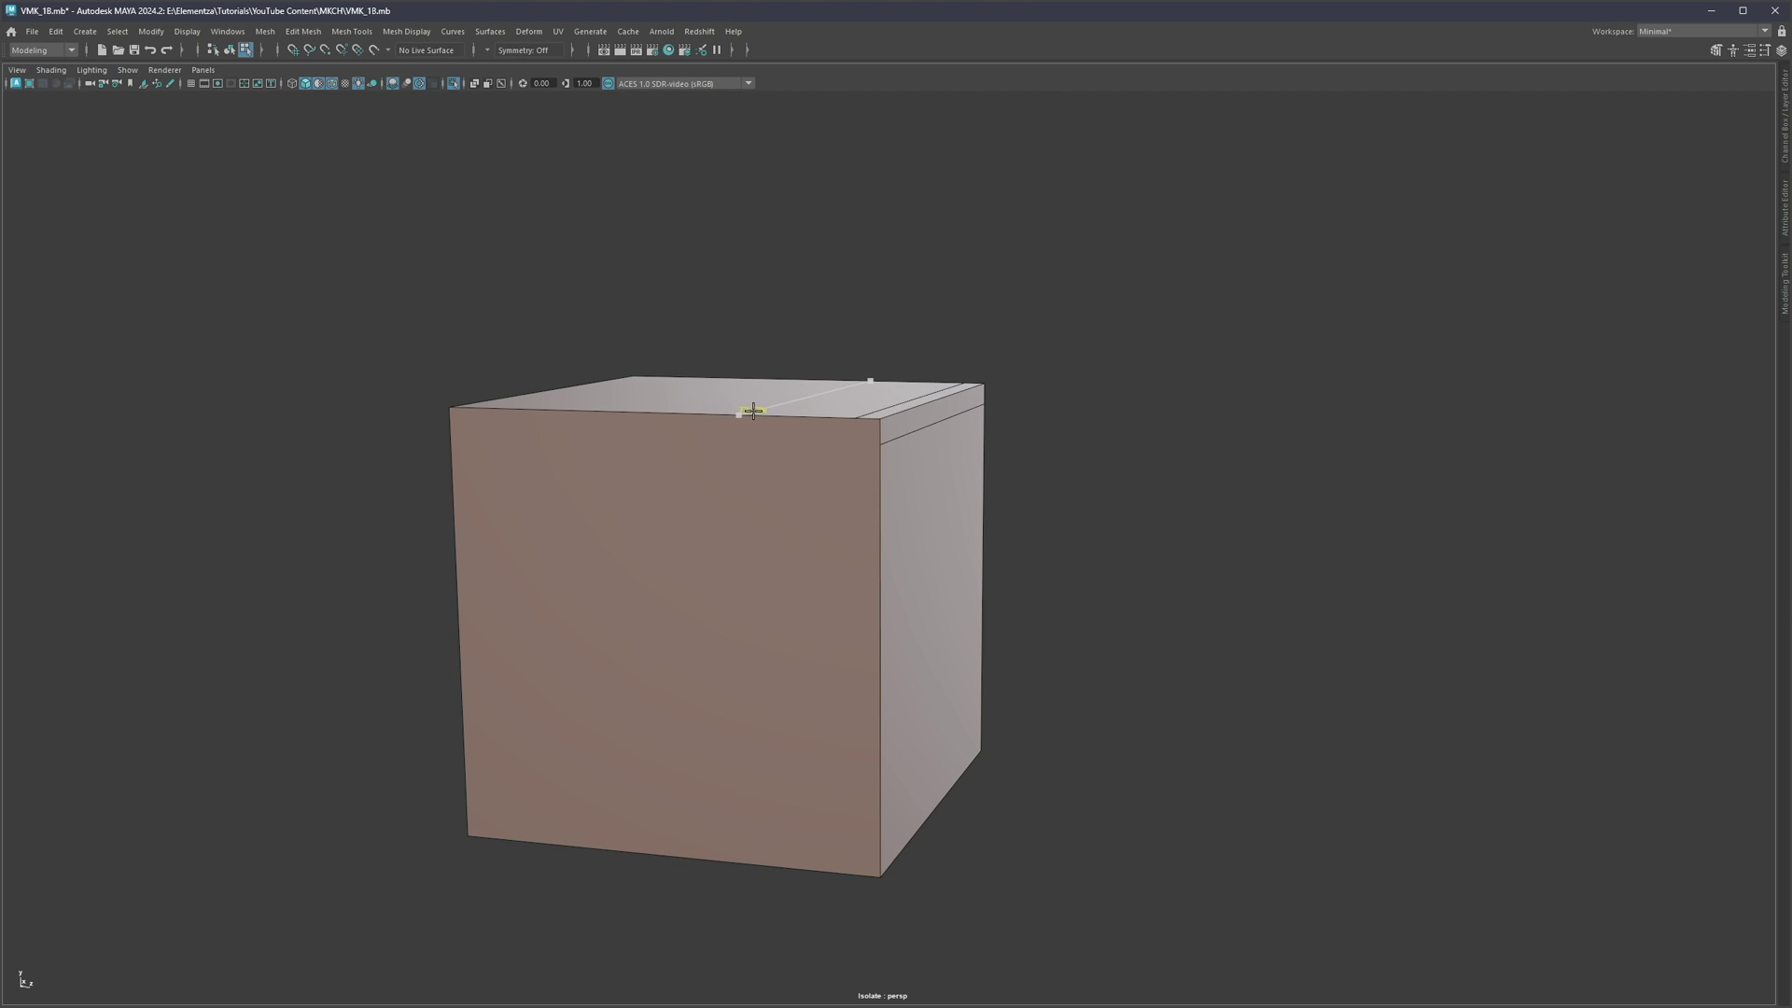
{"action": "left_click_drag", "start_coordinate": [753, 410], "coordinate": [845, 425], "text": "alt"}
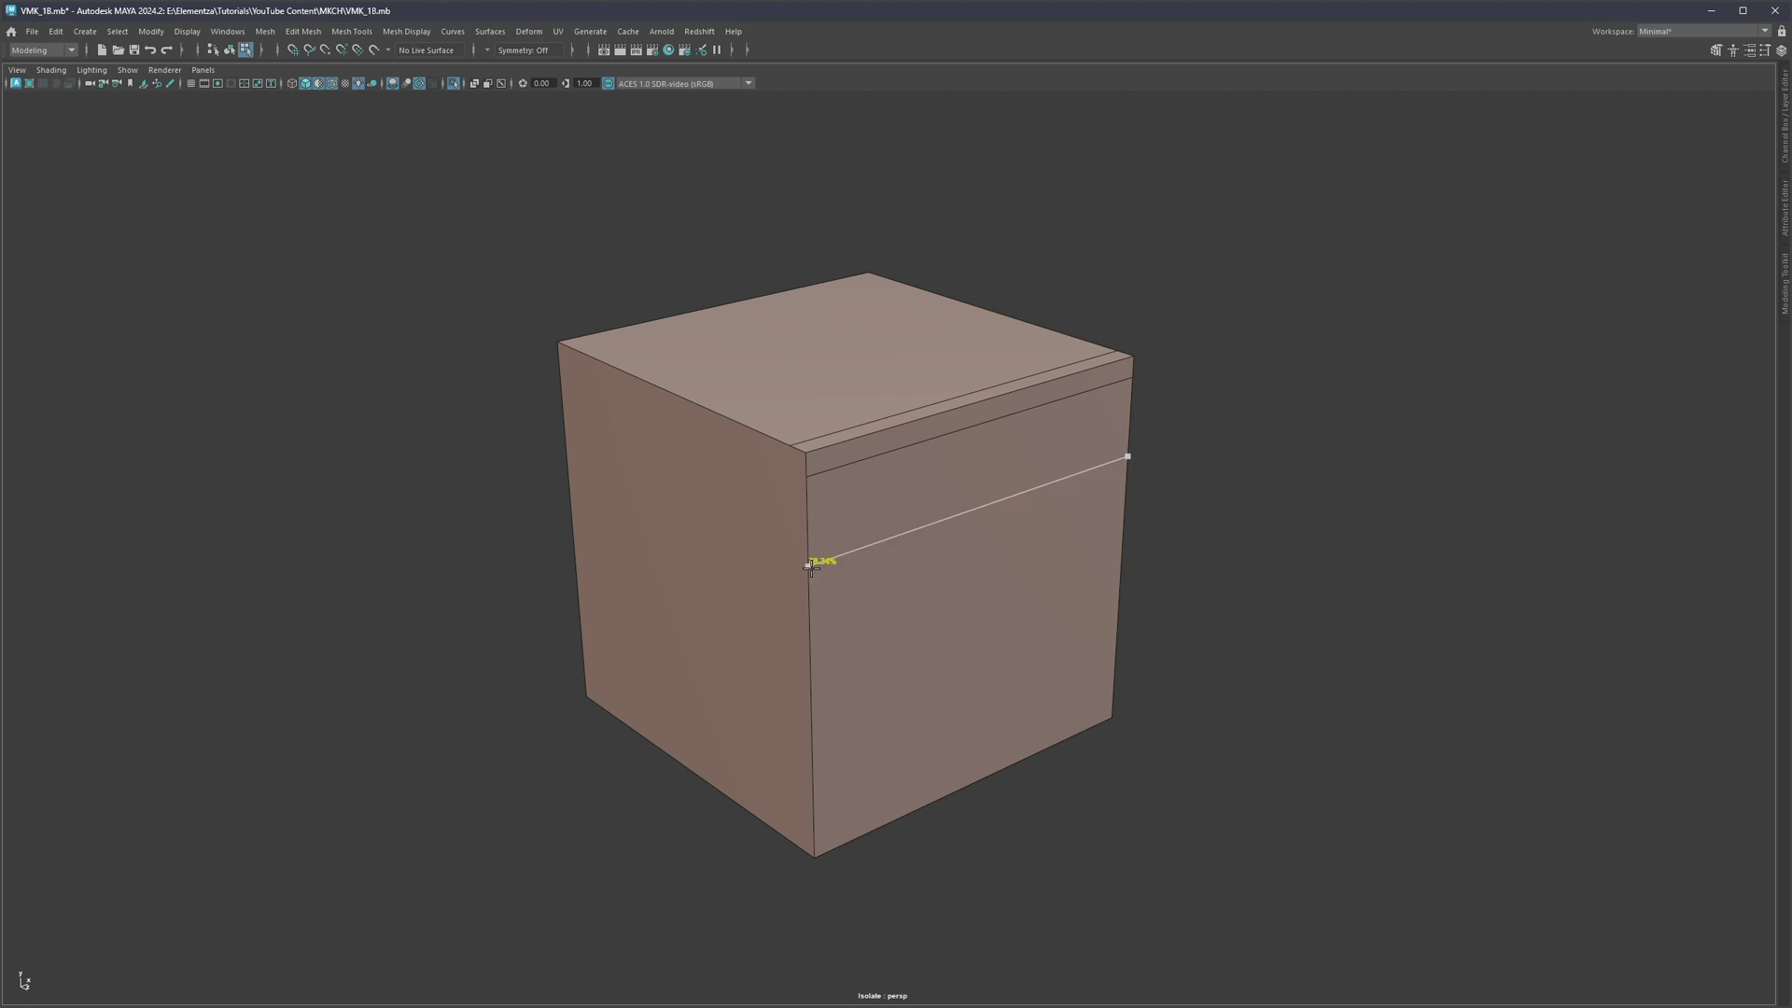
{"action": "right_click_drag", "start_coordinate": [843, 620], "coordinate": [806, 476]}
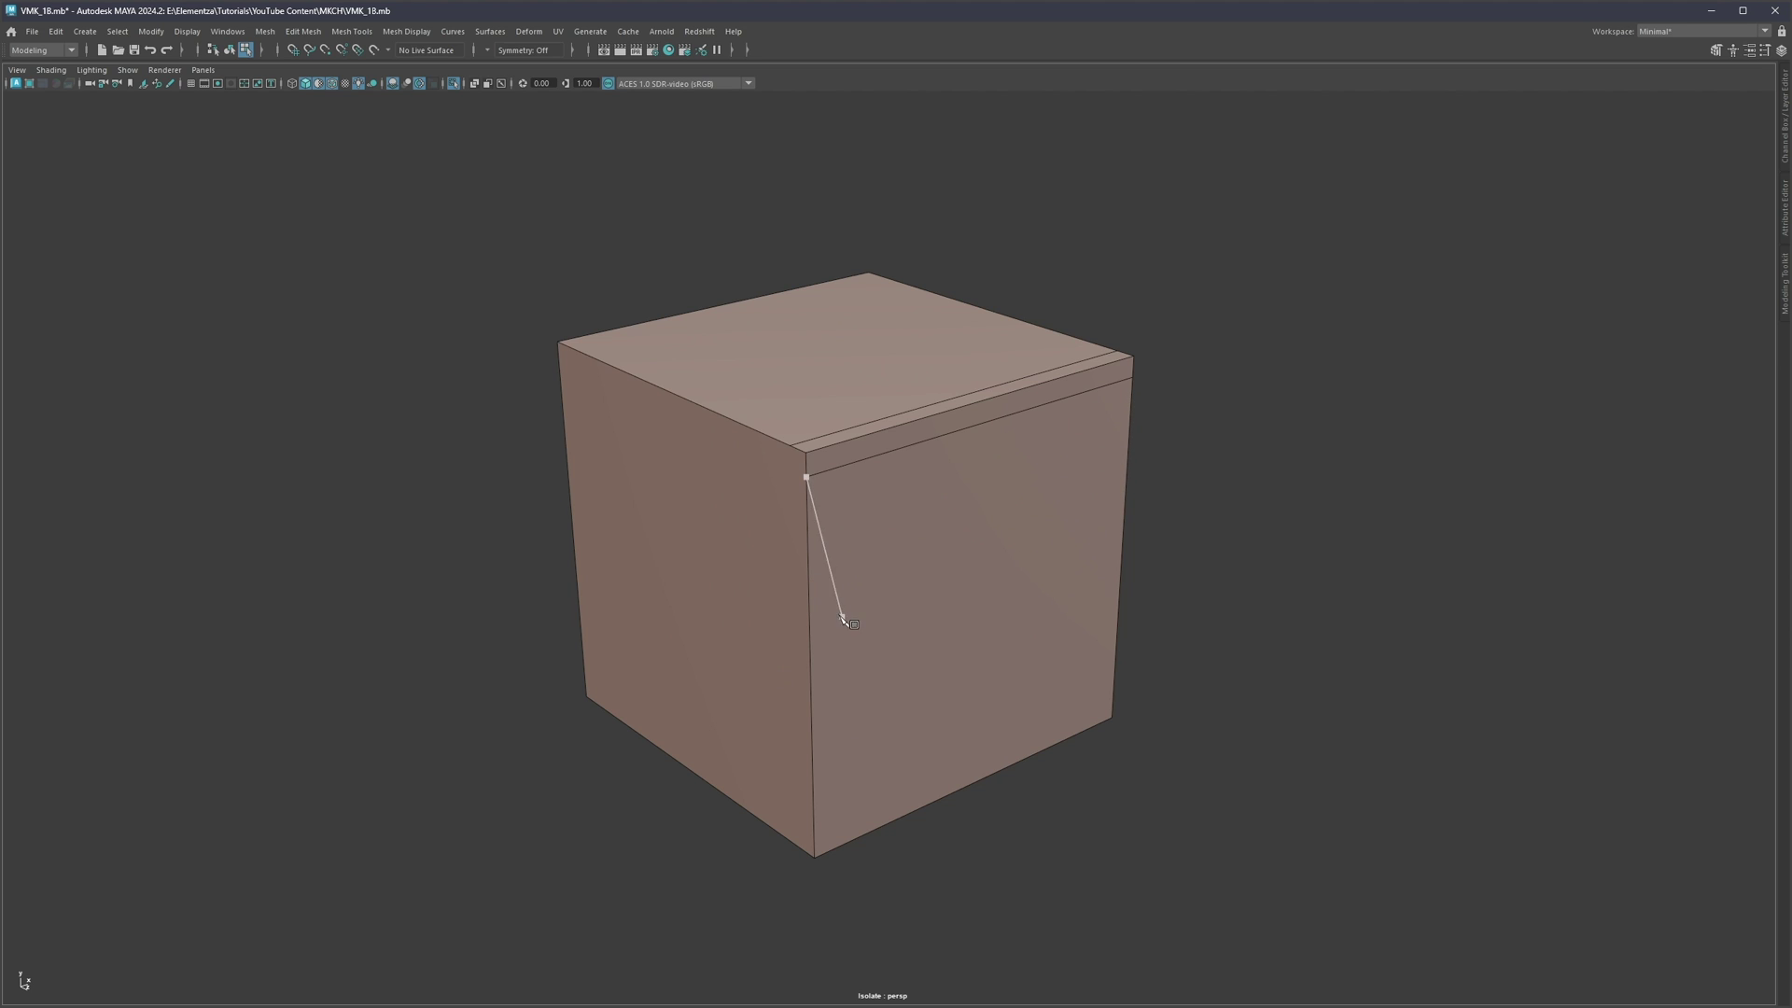
{"action": "double_click", "coordinate": [872, 467]}
{"action": "double_click", "coordinate": [865, 427], "text": "shift"}
{"action": "key", "text": "ctrl+Delete"}
Step: Bevel all four top edges of the cube with Chamfer off and a reduced Fraction, and show it in smooth preview
{"action": "left_click", "coordinate": [992, 399]}
{"action": "left_click", "coordinate": [762, 390], "text": "shift"}
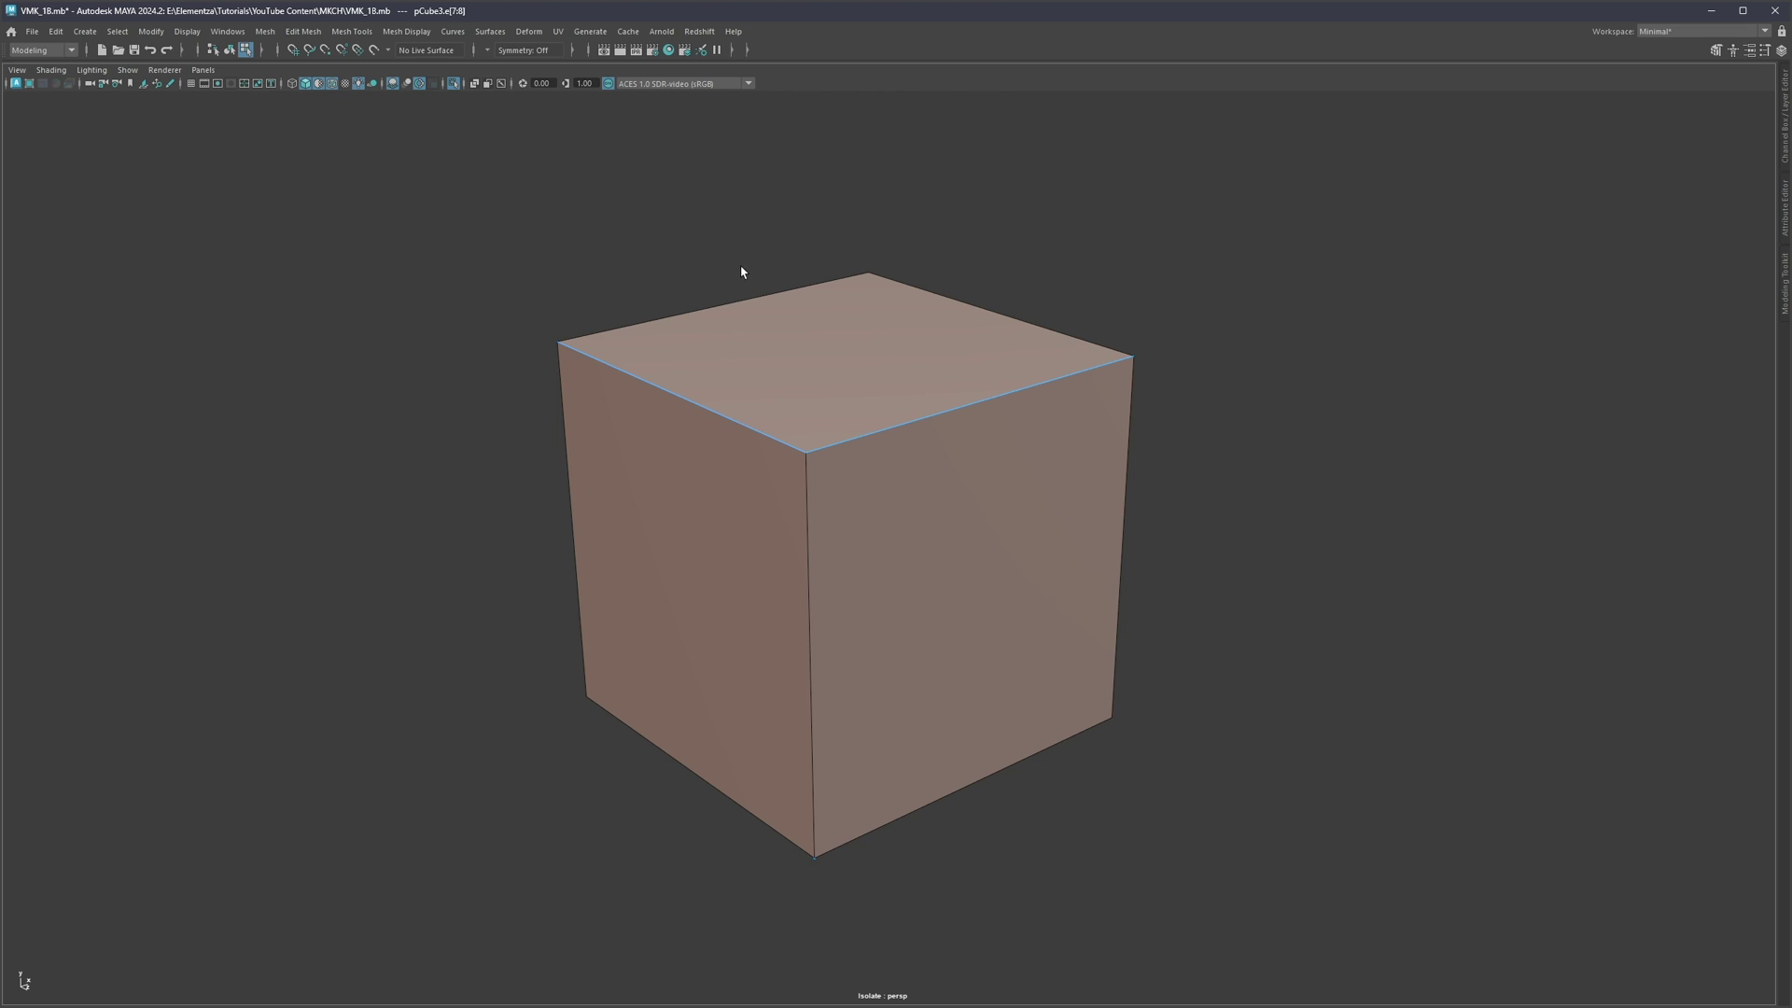
{"action": "left_click", "coordinate": [742, 276], "text": "shift"}
{"action": "left_click", "coordinate": [912, 288], "text": "shift"}
{"action": "left_click_drag", "start_coordinate": [871, 399], "coordinate": [885, 387], "text": "alt"}
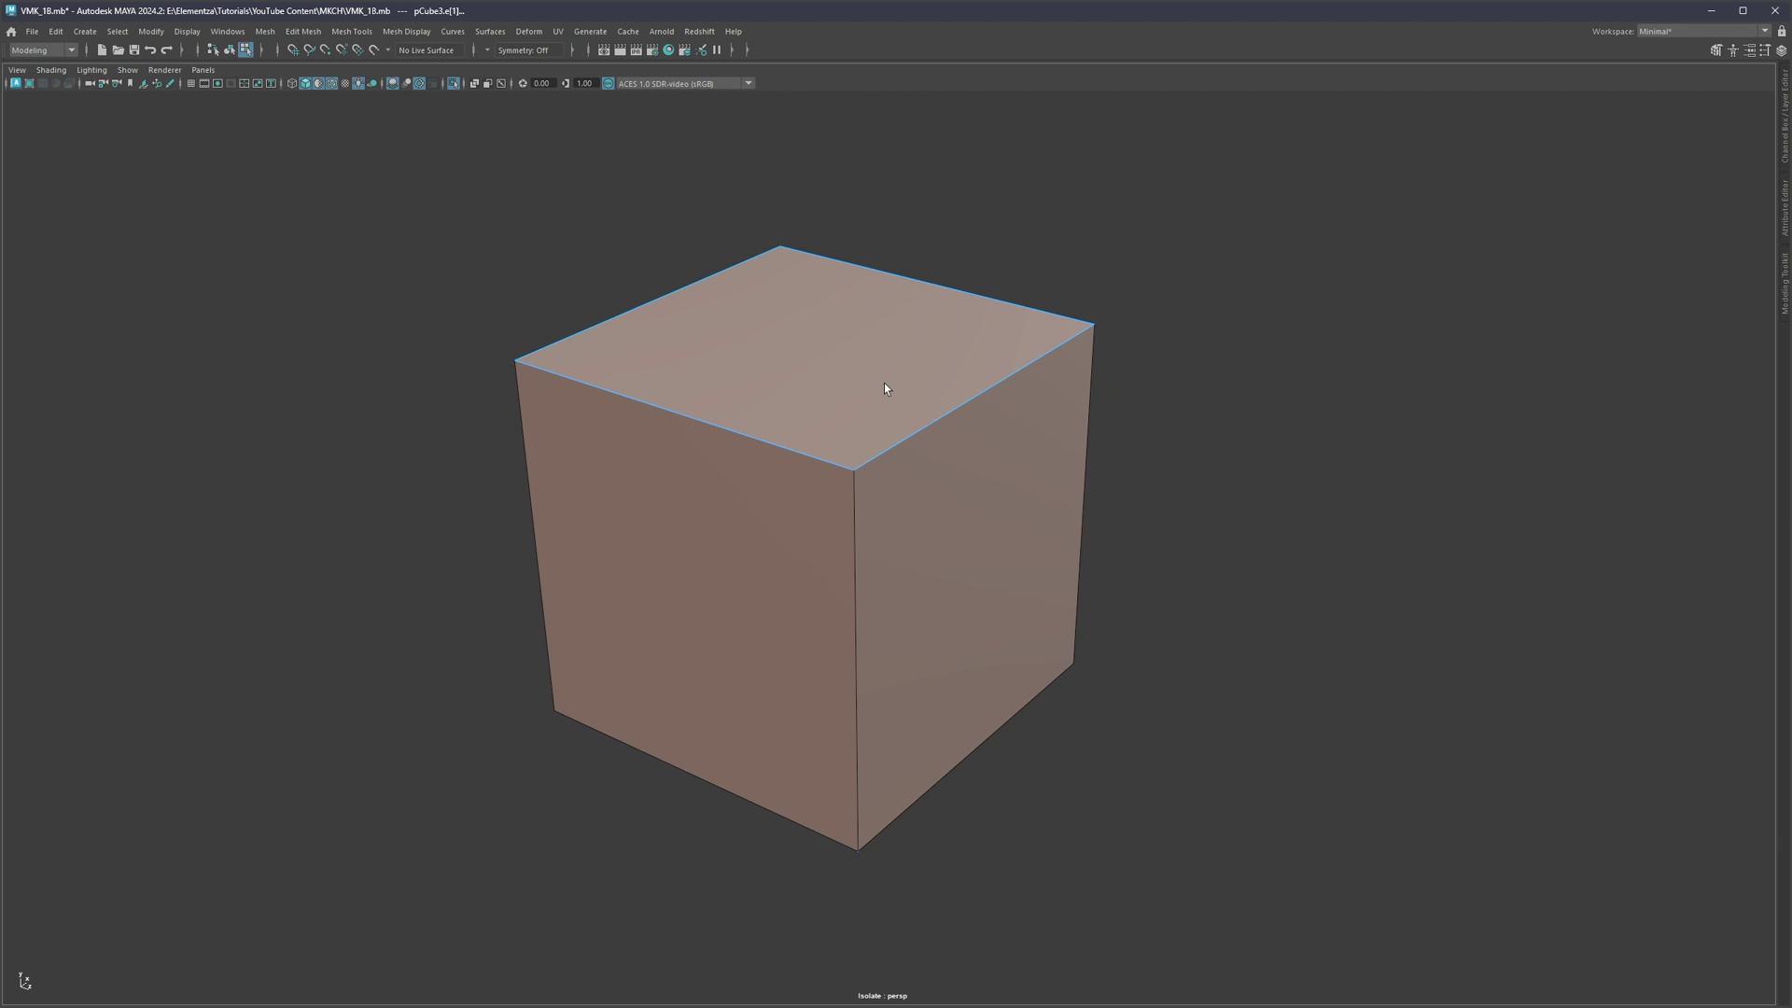
{"action": "key", "text": "ctrl+b"}
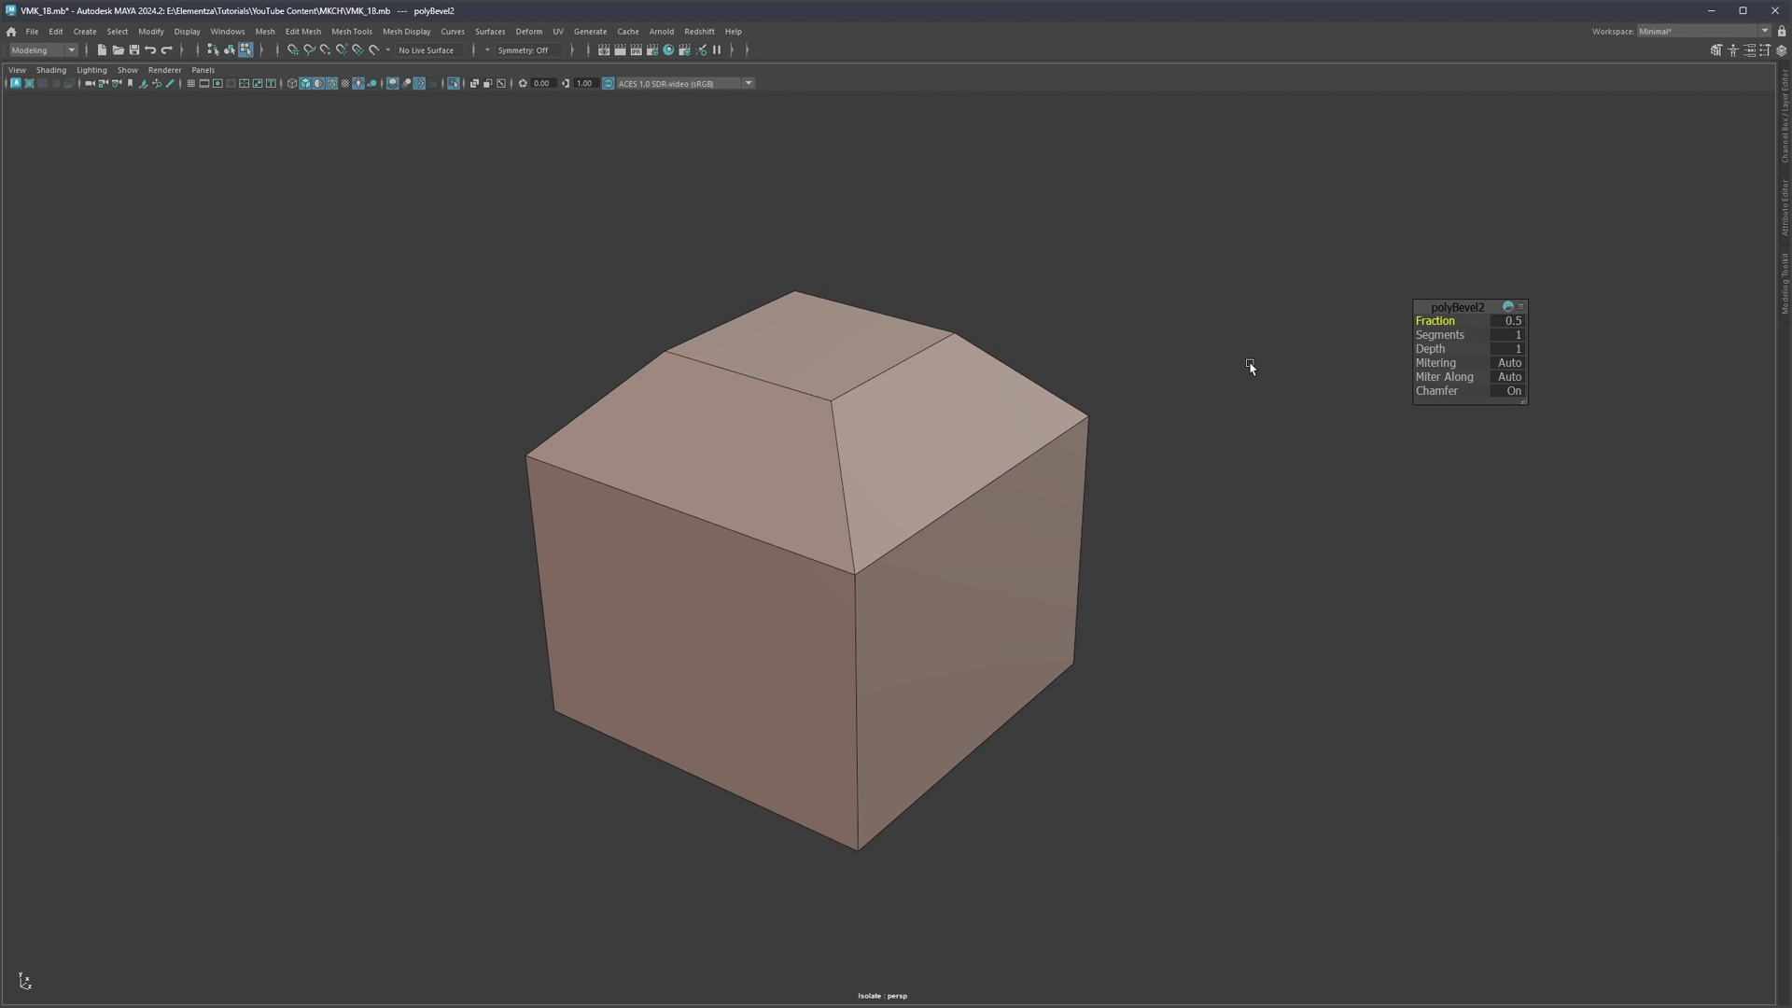
{"action": "left_click", "coordinate": [1511, 391]}
{"action": "left_click_drag", "start_coordinate": [1435, 320], "coordinate": [1151, 353]}
{"action": "key", "text": "3"}
{"action": "key", "text": "q"}
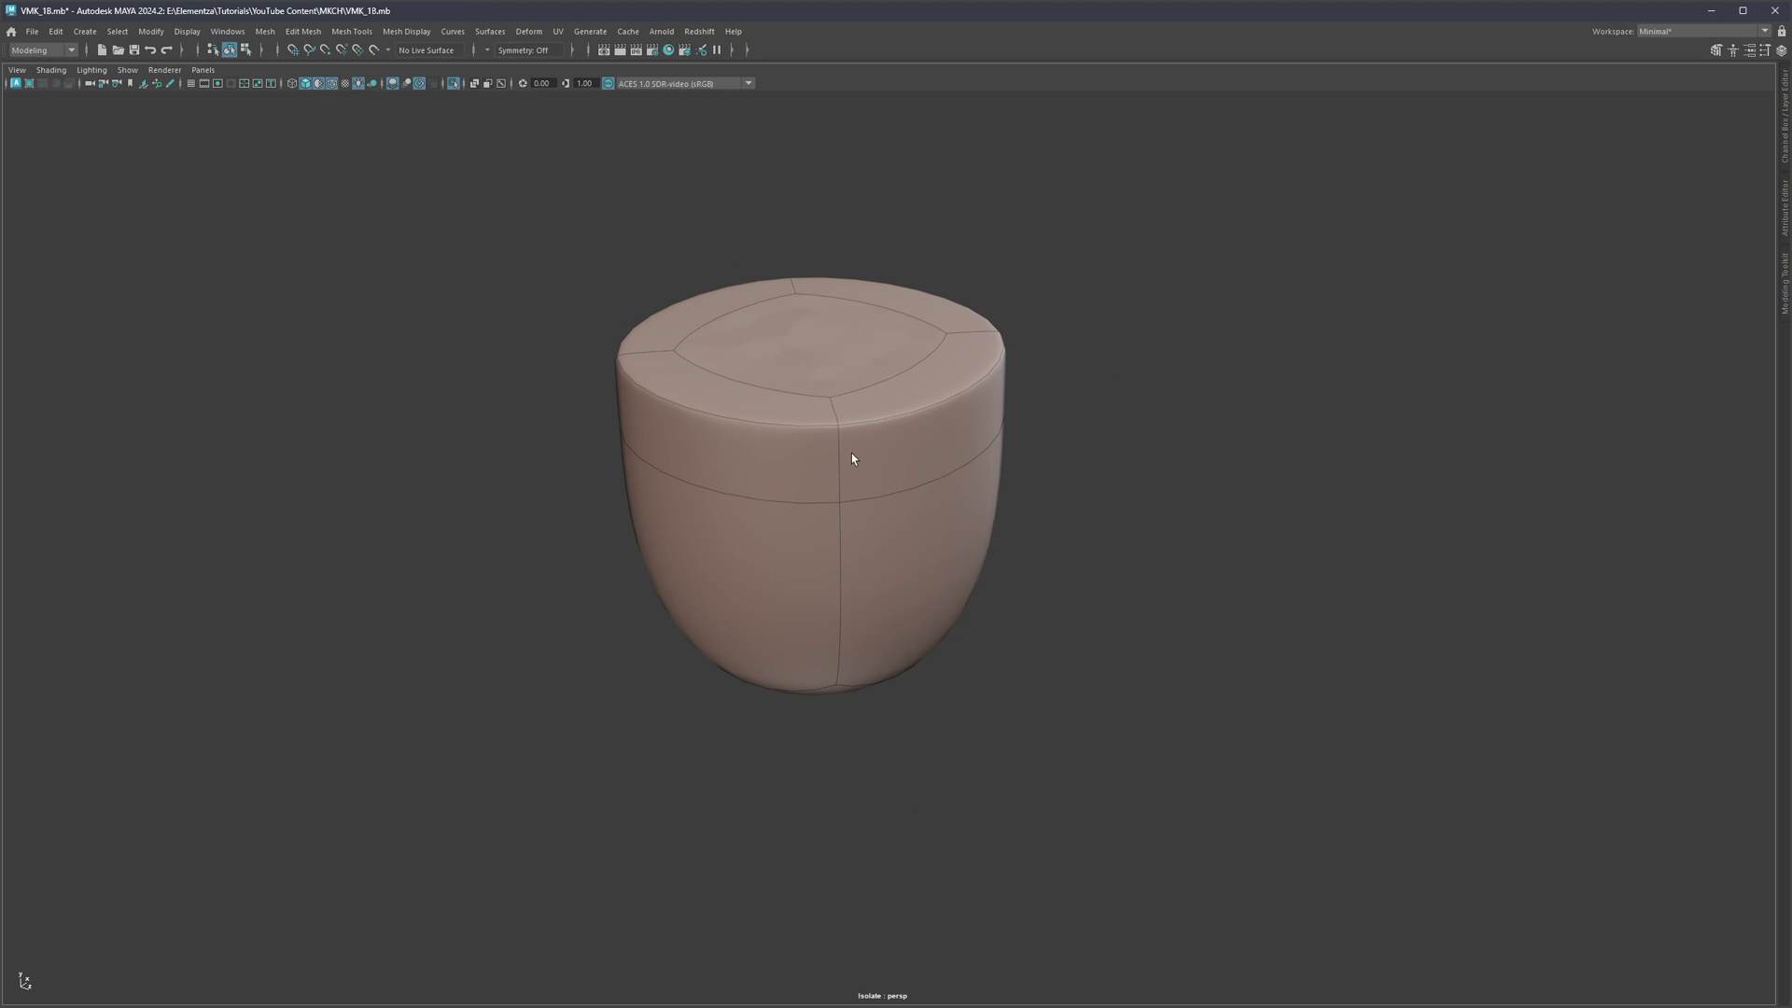
Step: Exit isolation and delete the smoothed demonstration cube beside the two recessed cubes
{"action": "key", "text": "ctrl+1"}
{"action": "scroll", "coordinate": [1120, 543], "scroll_direction": "down", "scroll_amount": 3}
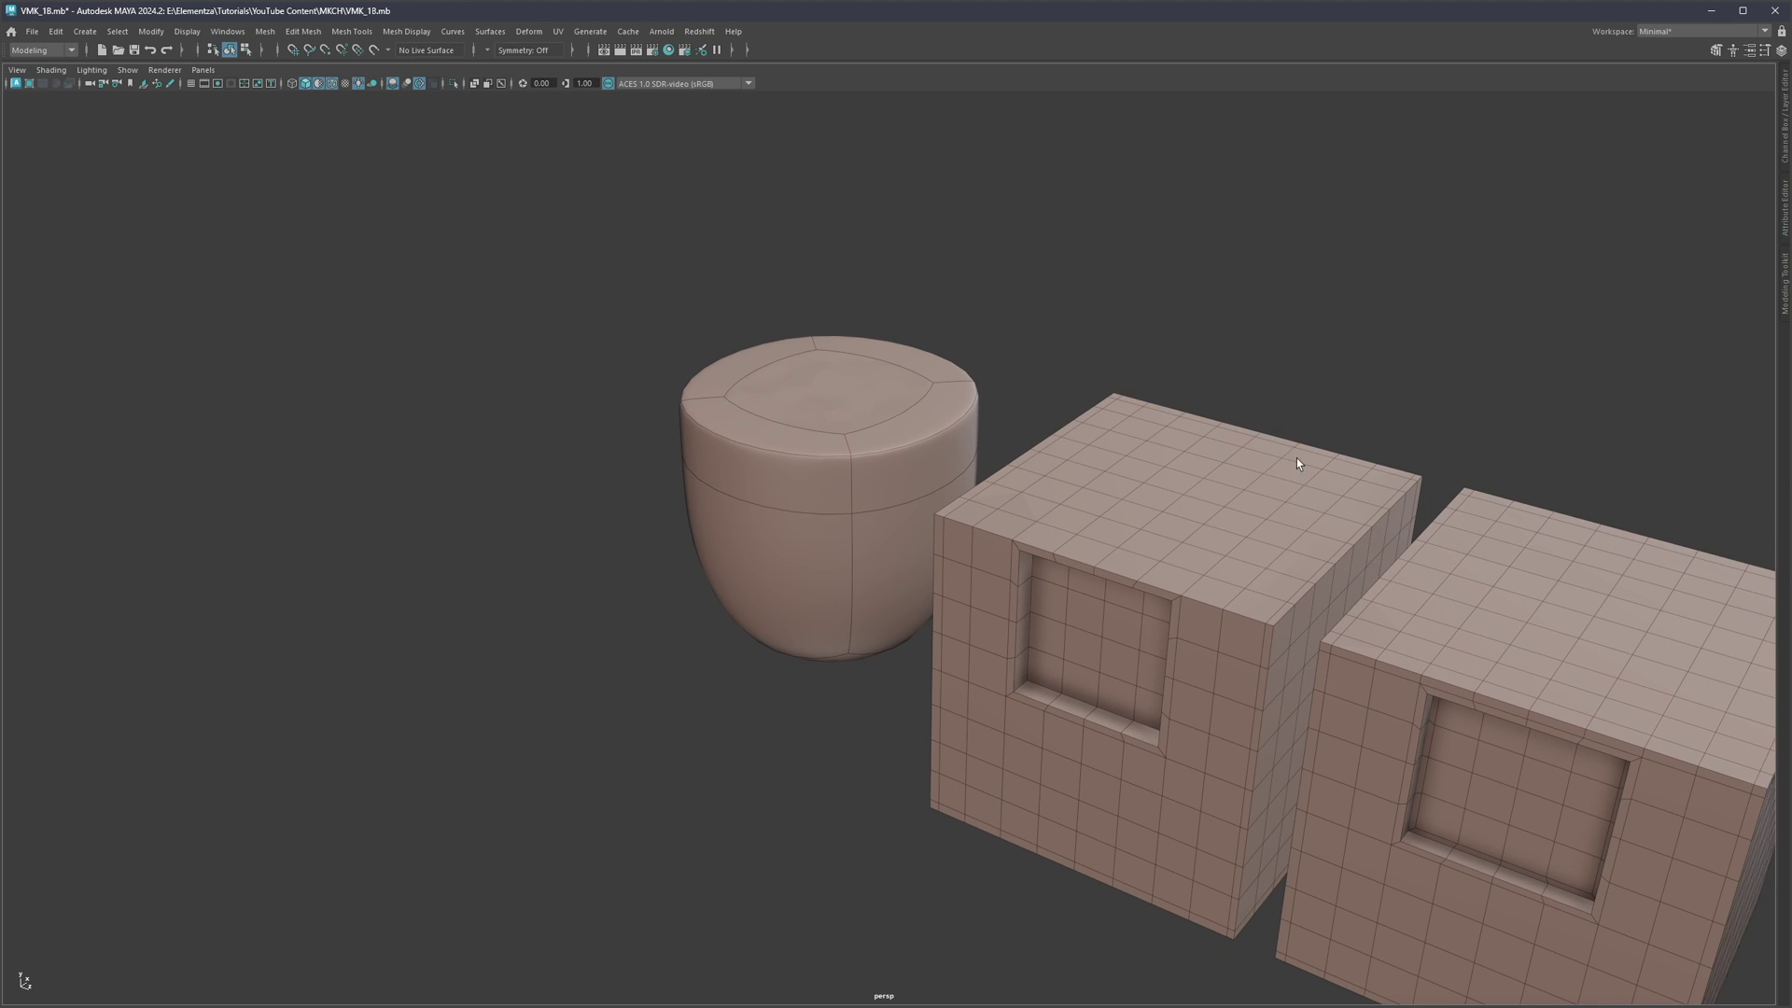
{"action": "middle_click_drag", "start_coordinate": [1127, 543], "coordinate": [936, 499], "text": "alt"}
{"action": "key", "text": "a"}
{"action": "left_click", "coordinate": [599, 625]}
{"action": "key", "text": "Delete"}
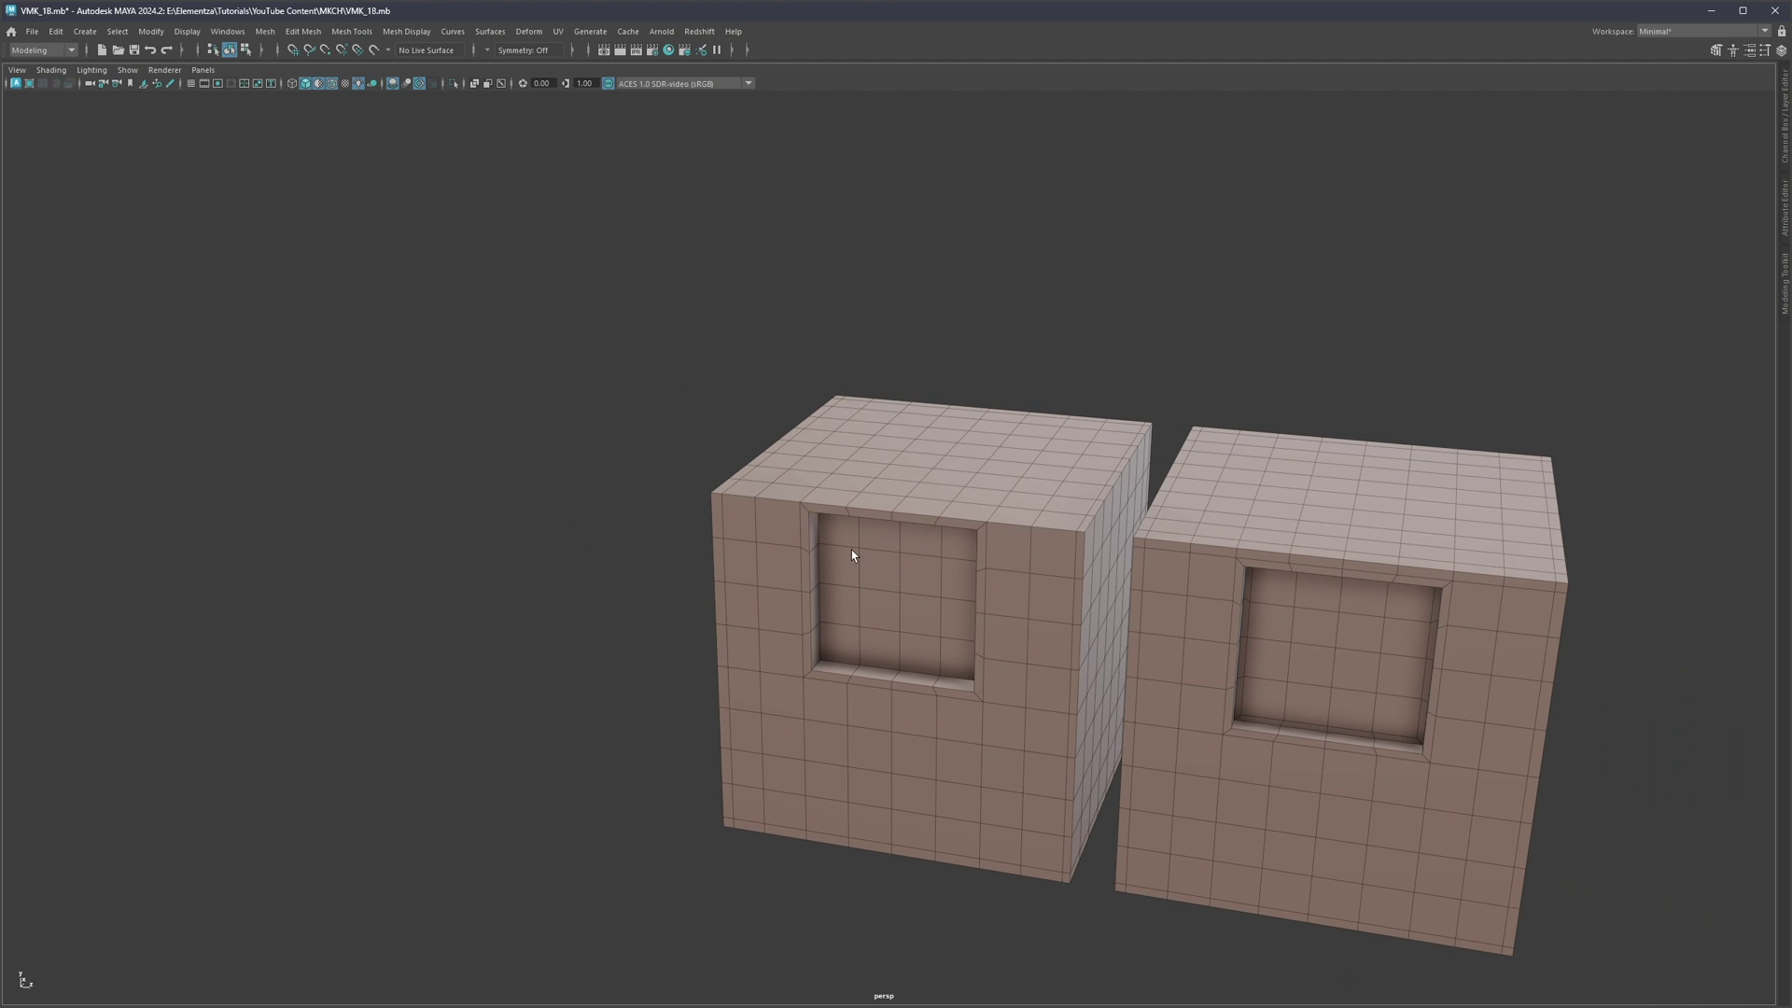
Step: Frame the two recessed cubes and select the left cube's top front edges to examine where they meet the recess
{"action": "key", "text": "a"}
{"action": "left_click_drag", "start_coordinate": [799, 460], "coordinate": [900, 425], "text": "alt"}
{"action": "scroll", "coordinate": [900, 425], "scroll_direction": "up", "scroll_amount": 1}
{"action": "middle_click_drag", "start_coordinate": [882, 441], "coordinate": [834, 456], "text": "alt"}
{"action": "scroll", "coordinate": [792, 458], "scroll_direction": "up", "scroll_amount": 3}
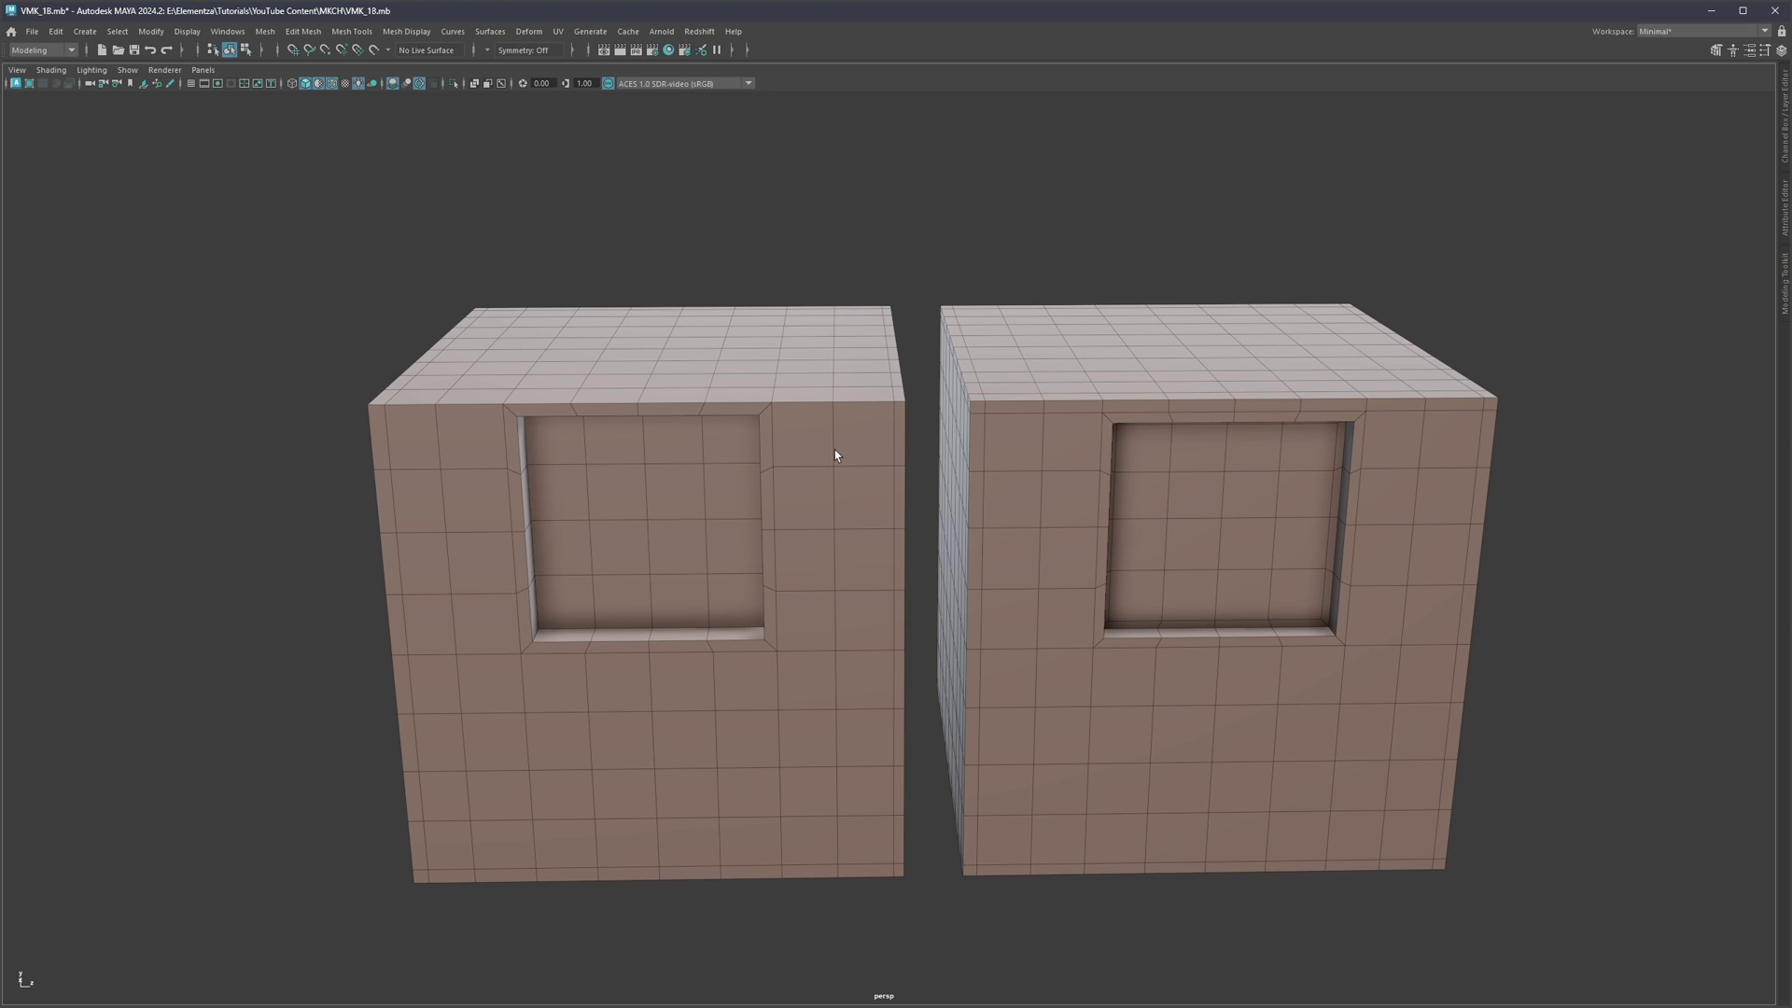
{"action": "left_click_drag", "start_coordinate": [972, 372], "coordinate": [832, 430], "text": "alt"}
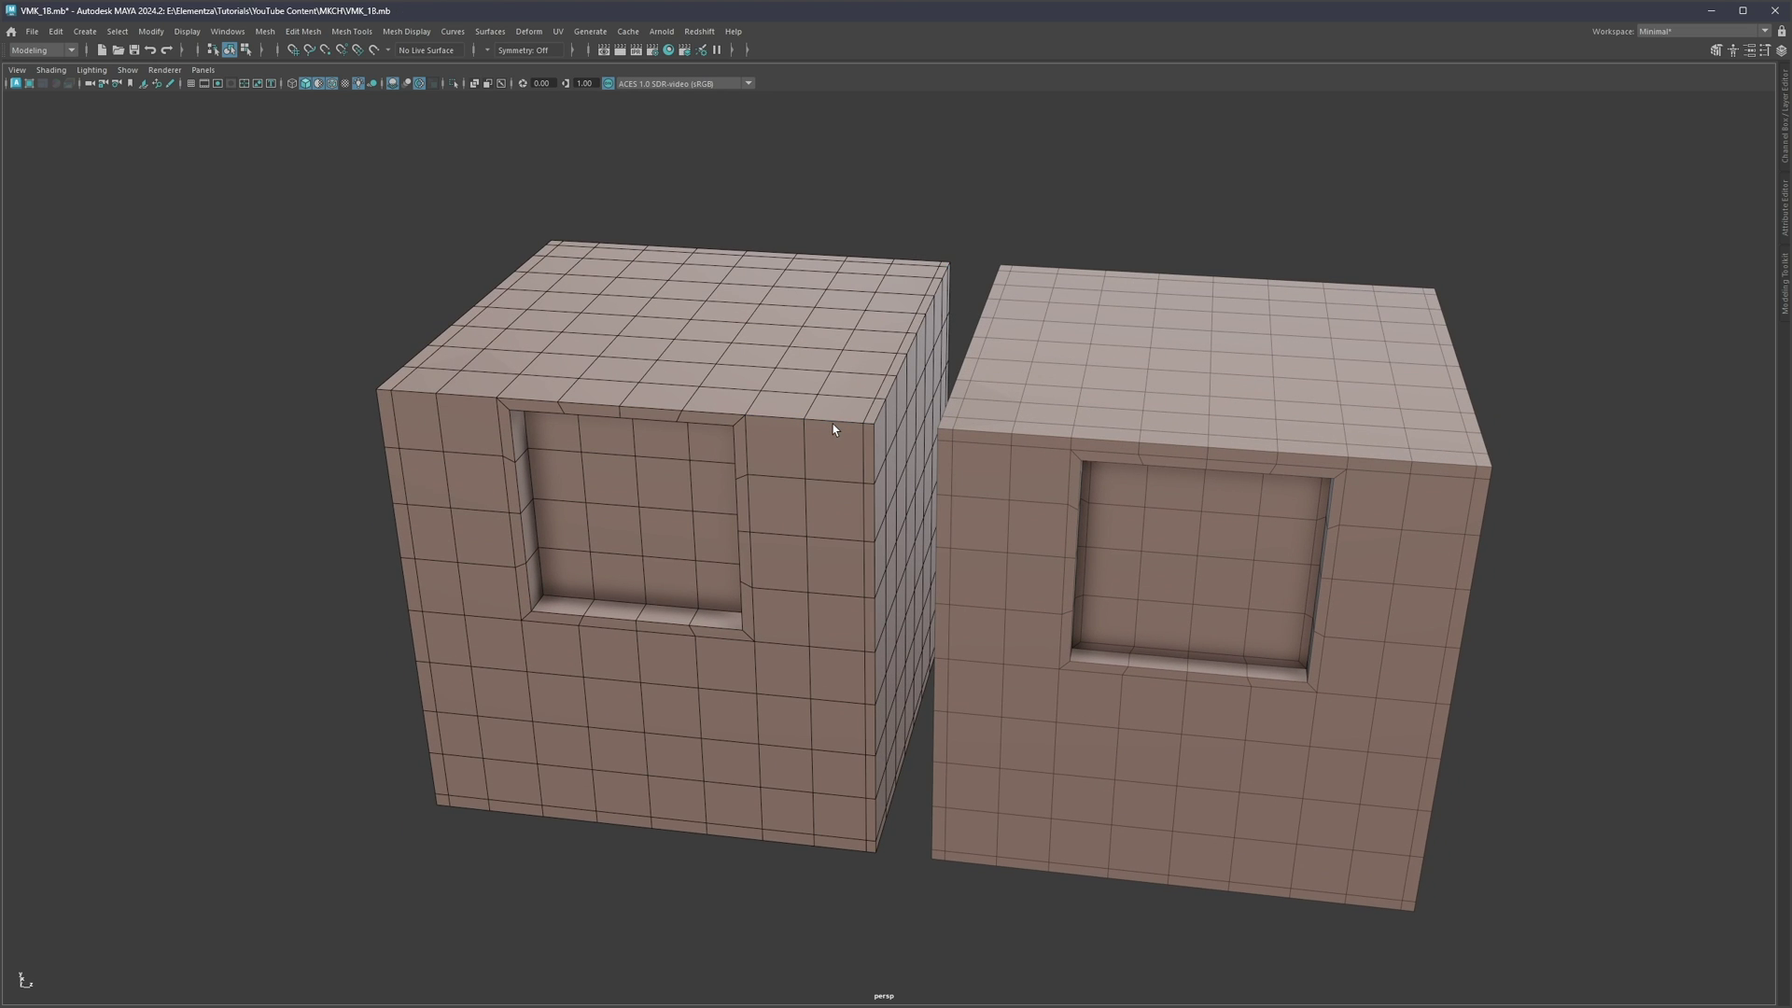
{"action": "left_click", "coordinate": [461, 397]}
{"action": "double_click", "coordinate": [522, 395], "text": "shift"}
{"action": "scroll", "coordinate": [708, 468], "scroll_direction": "up", "scroll_amount": 3}
{"action": "left_click_drag", "start_coordinate": [718, 432], "coordinate": [725, 427], "text": "alt"}
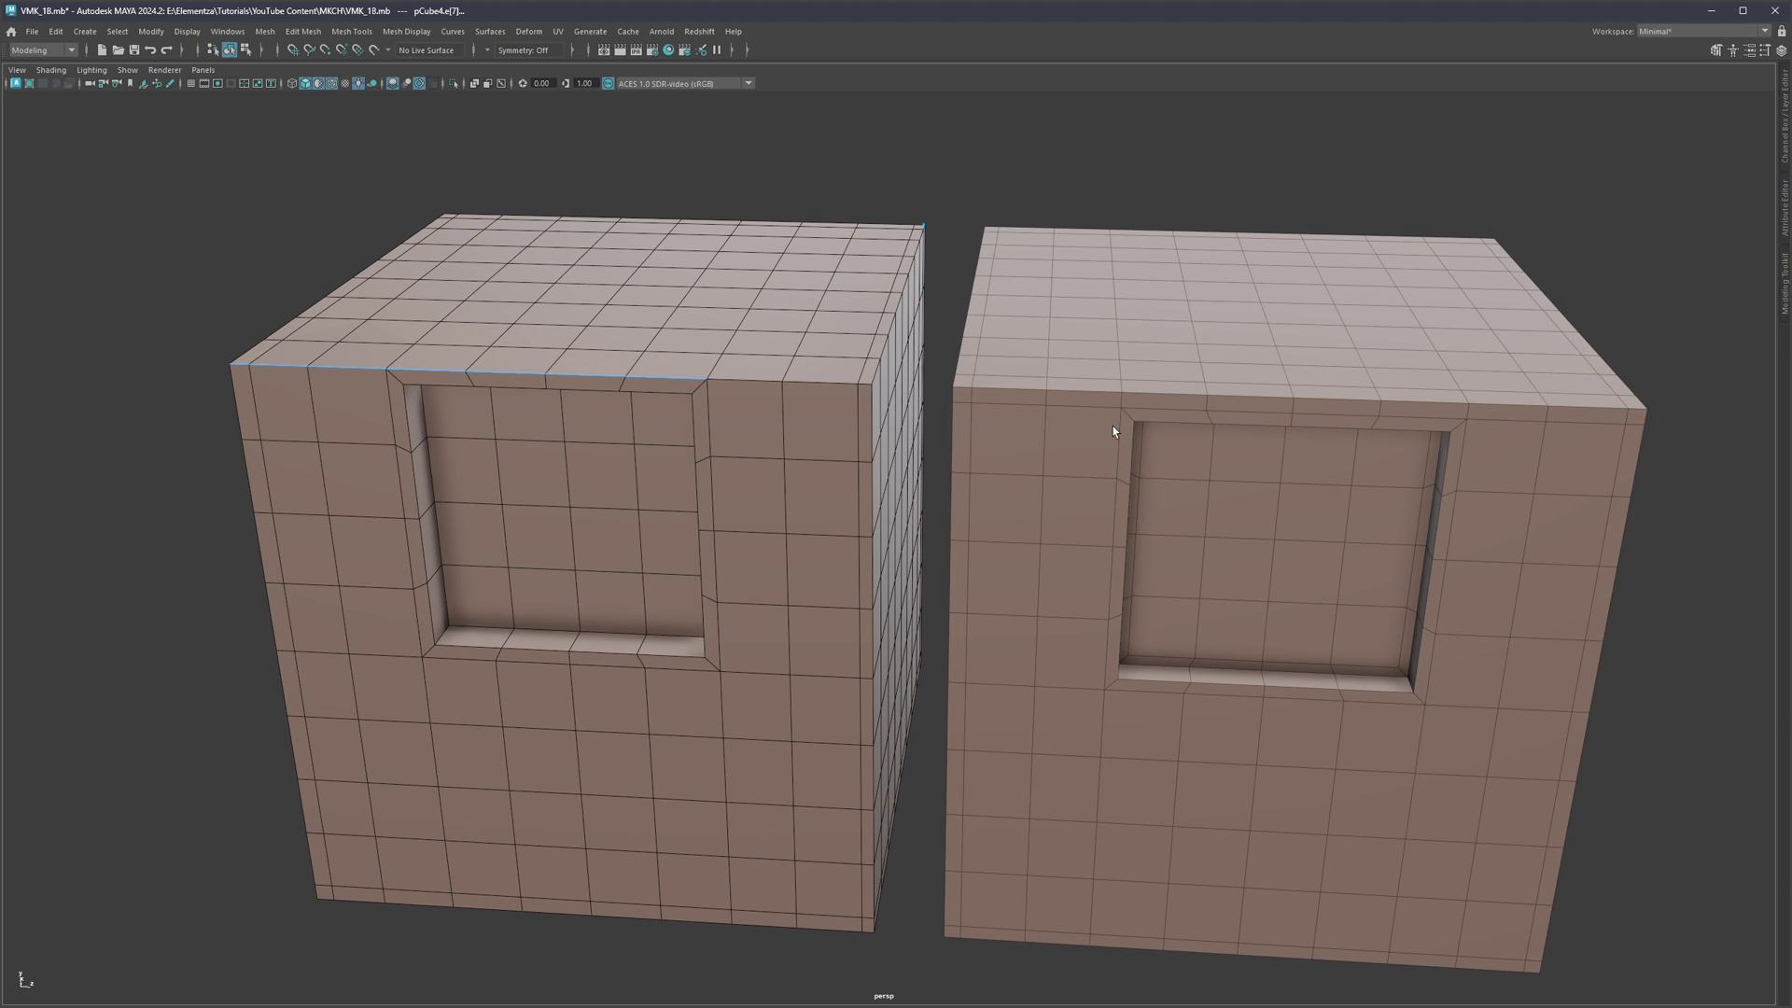
Step: Select the face rows on both sides of the right cube's top front edge to examine its support loops
{"action": "middle_click_drag", "start_coordinate": [1089, 415], "coordinate": [1048, 392], "text": "alt"}
{"action": "left_click_drag", "start_coordinate": [1010, 400], "coordinate": [991, 436], "text": "alt"}
{"action": "left_click", "coordinate": [1022, 417]}
{"action": "left_click", "coordinate": [1021, 377]}
{"action": "double_click", "coordinate": [984, 373], "text": "shift"}
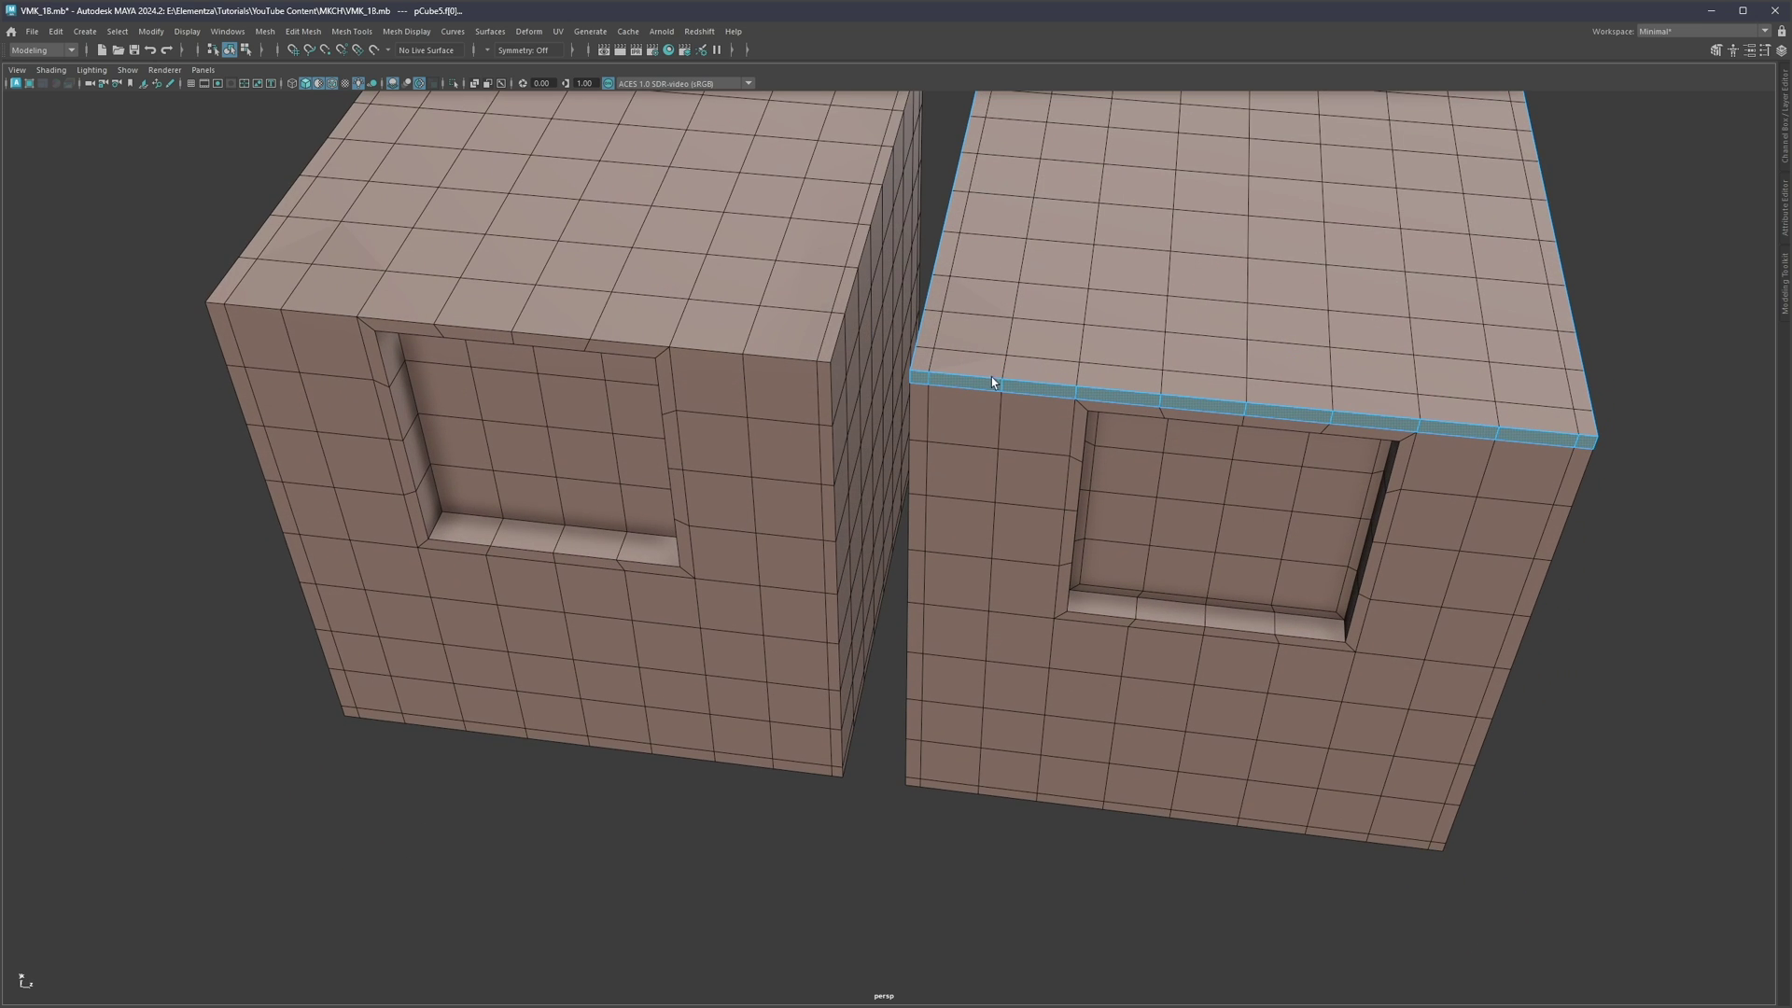
{"action": "double_click", "coordinate": [944, 359]}
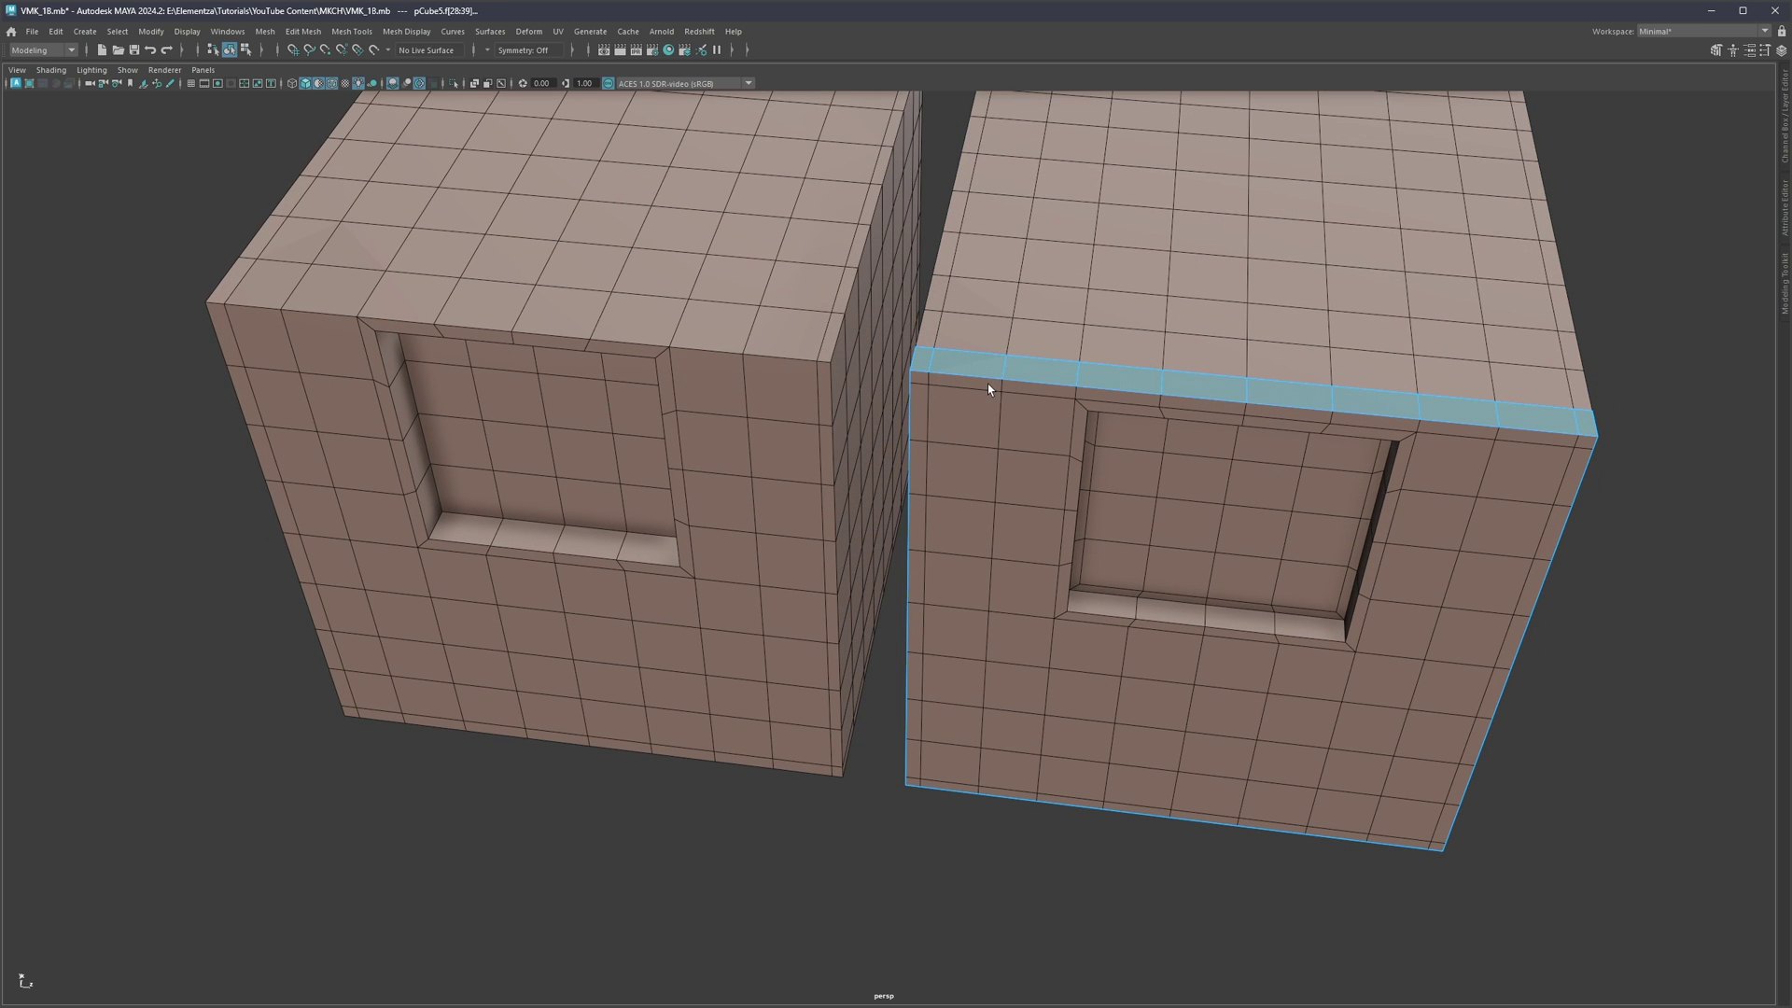
{"action": "double_click", "coordinate": [1017, 389], "text": "shift"}
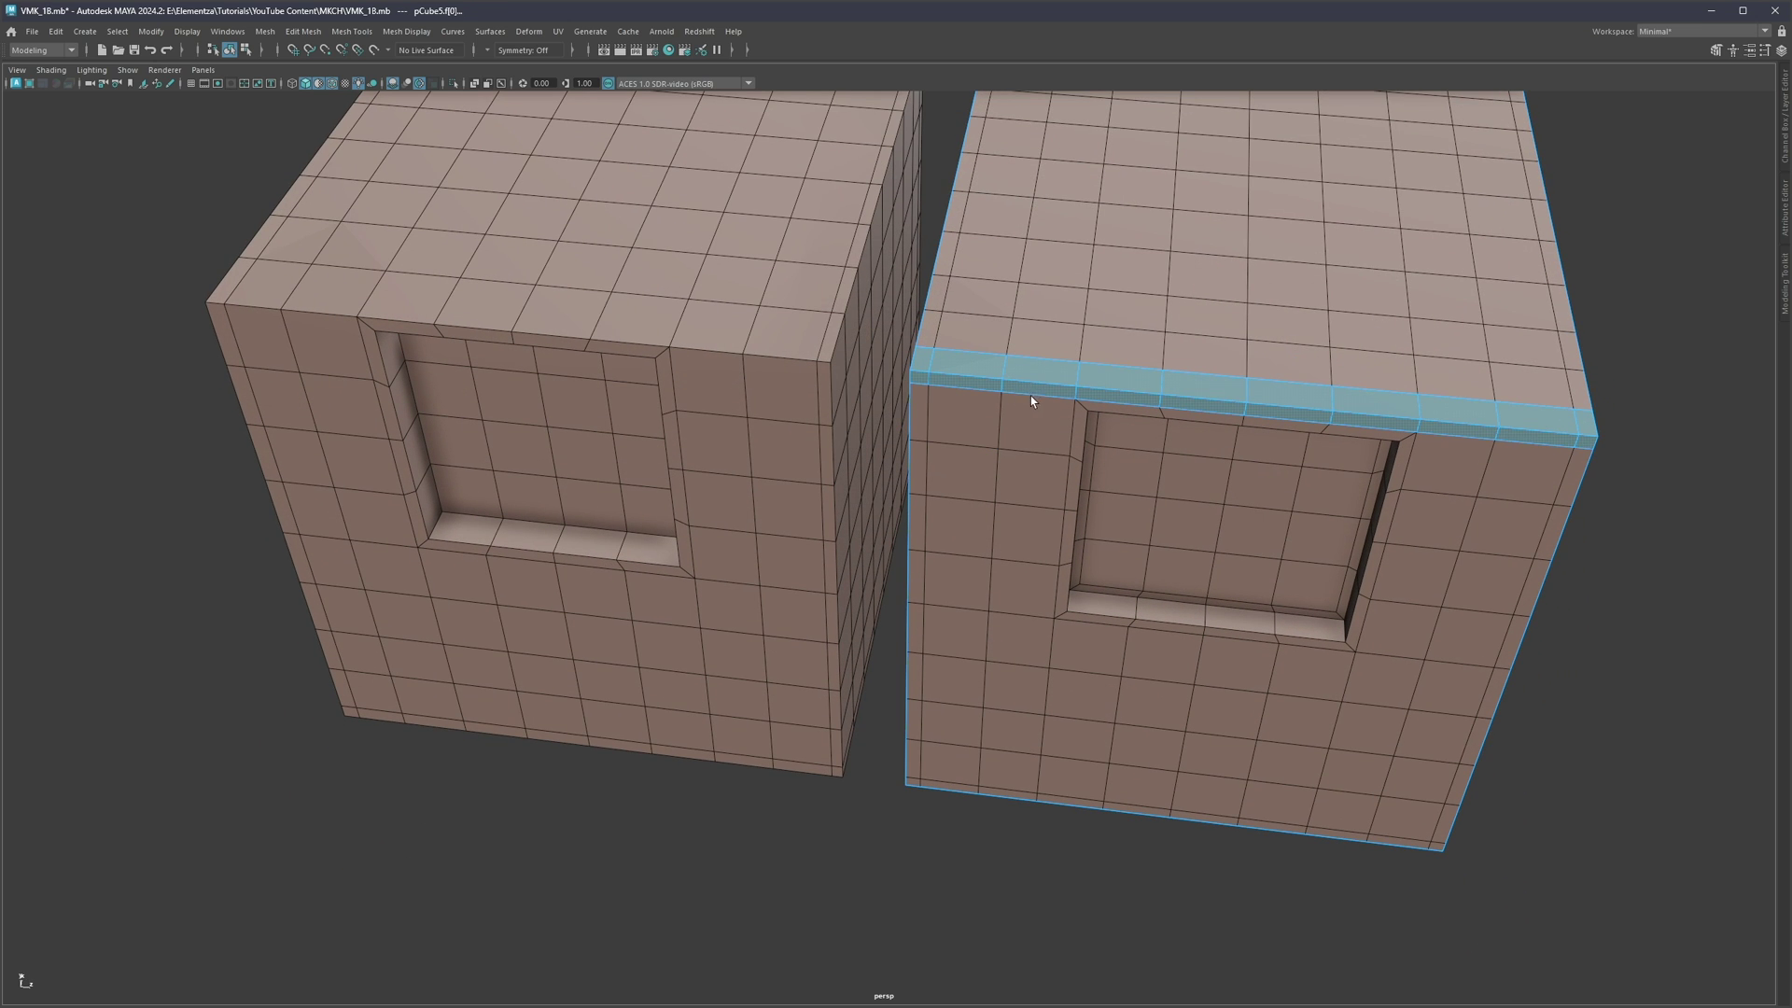
{"action": "left_click_drag", "start_coordinate": [975, 392], "coordinate": [962, 332], "text": "alt"}
{"action": "middle_click_drag", "start_coordinate": [1101, 425], "coordinate": [967, 409], "text": "alt"}
{"action": "right_click_drag", "start_coordinate": [967, 409], "coordinate": [1013, 366], "text": "alt"}
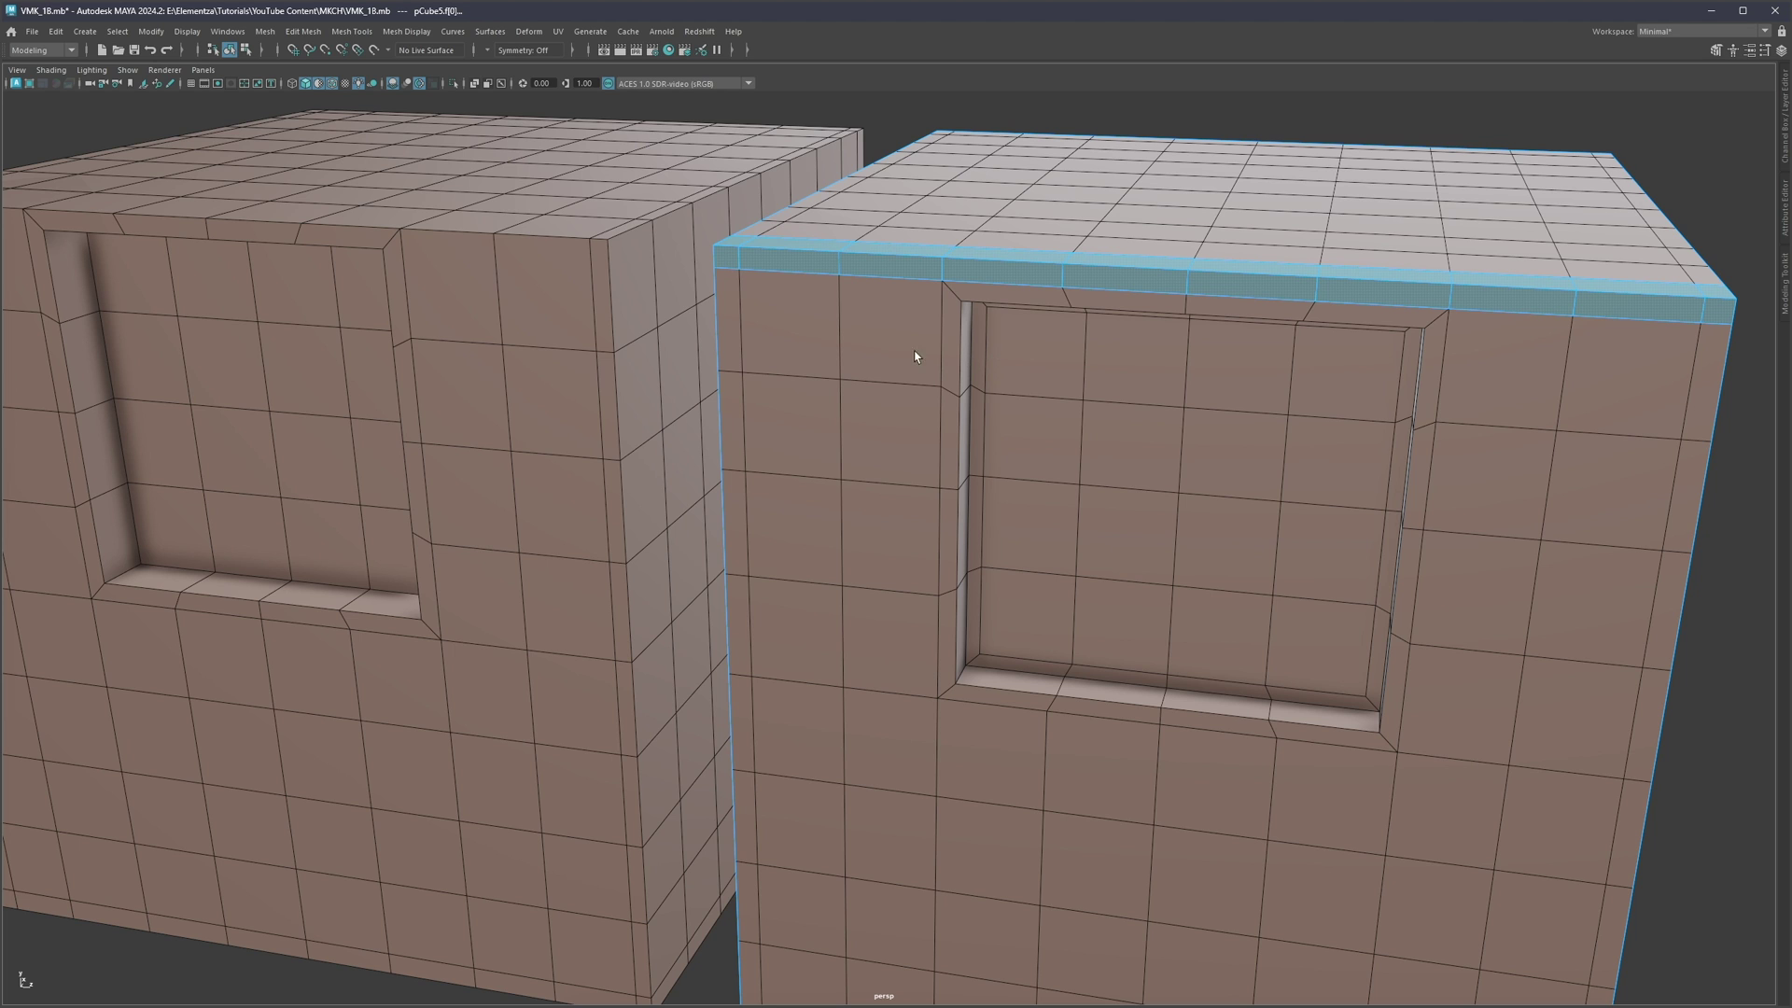
Step: Insert an edge loop with Multi-Cut just below the left cube's top front edge, running through the recess
{"action": "middle_click_drag", "start_coordinate": [462, 308], "coordinate": [844, 324], "text": "alt"}
{"action": "double_click", "coordinate": [791, 260]}
{"action": "double_click", "coordinate": [838, 262]}
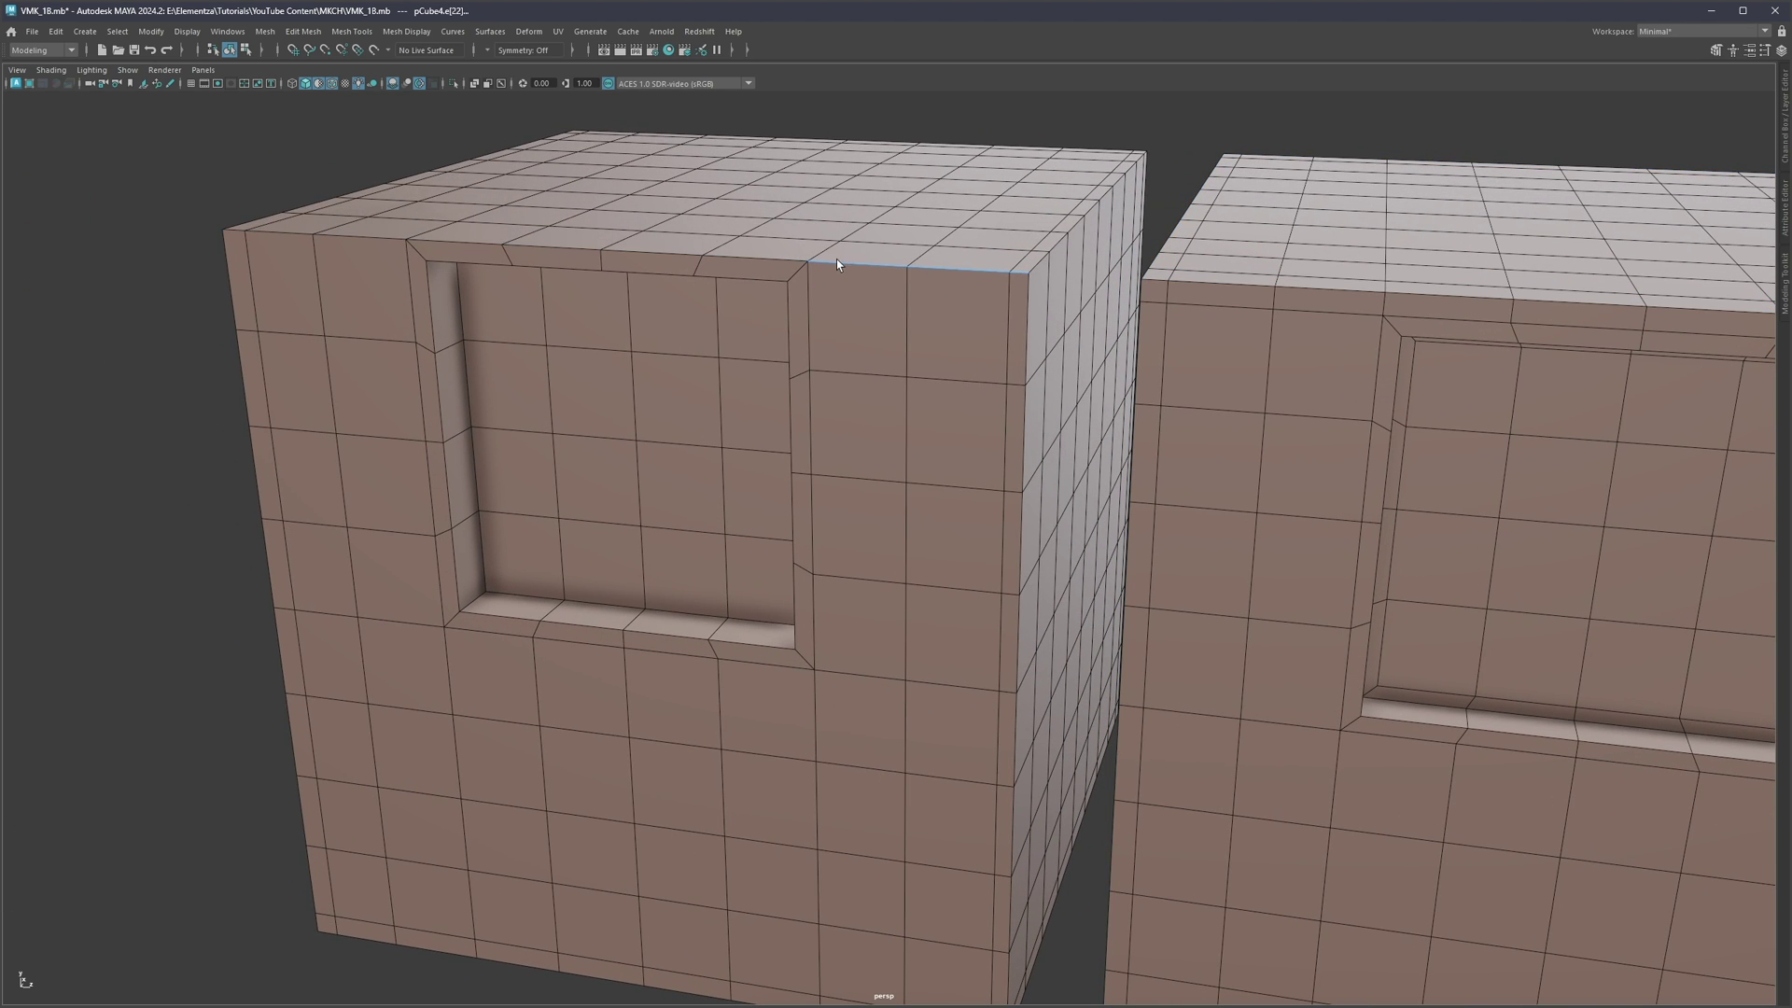
{"action": "left_click_drag", "start_coordinate": [836, 259], "coordinate": [829, 265], "text": "alt"}
{"action": "key", "text": "ctrl+shift+x"}
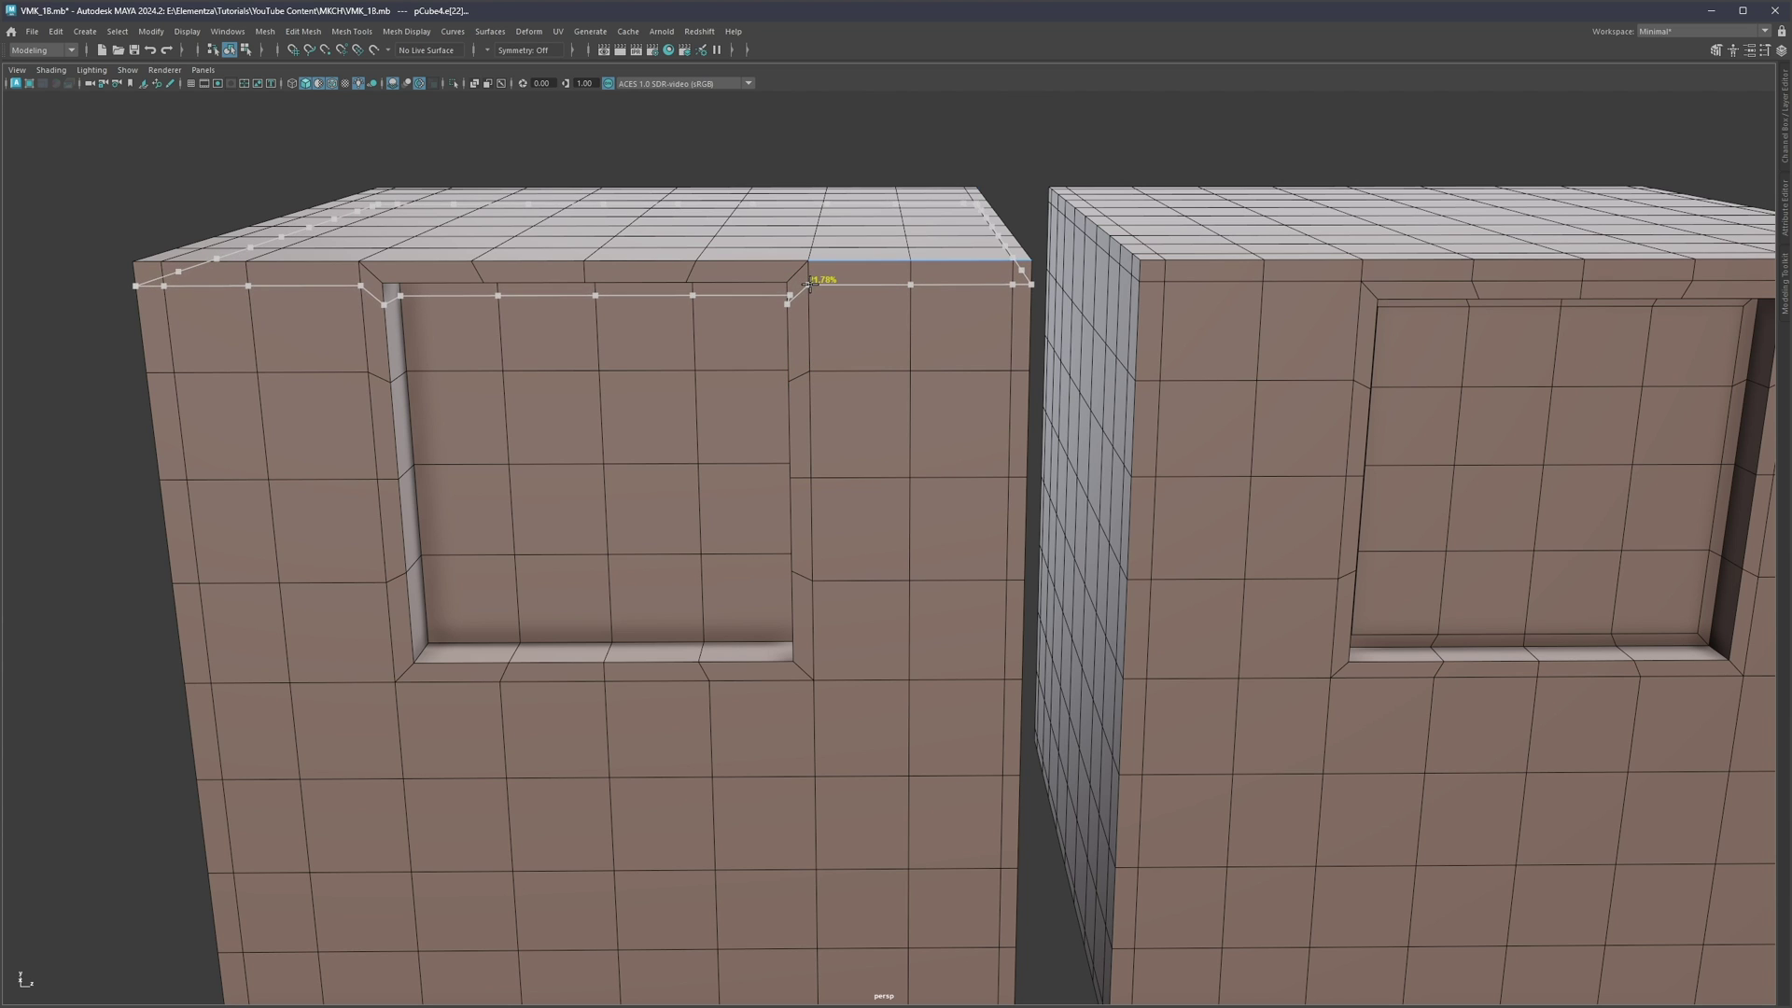
{"action": "left_click", "coordinate": [910, 287]}
Step: Select the left cube's narrow faces beside the recess and the faces above it to examine the new loop's path
{"action": "left_click", "coordinate": [938, 274]}
{"action": "double_click", "coordinate": [905, 276], "text": "shift"}
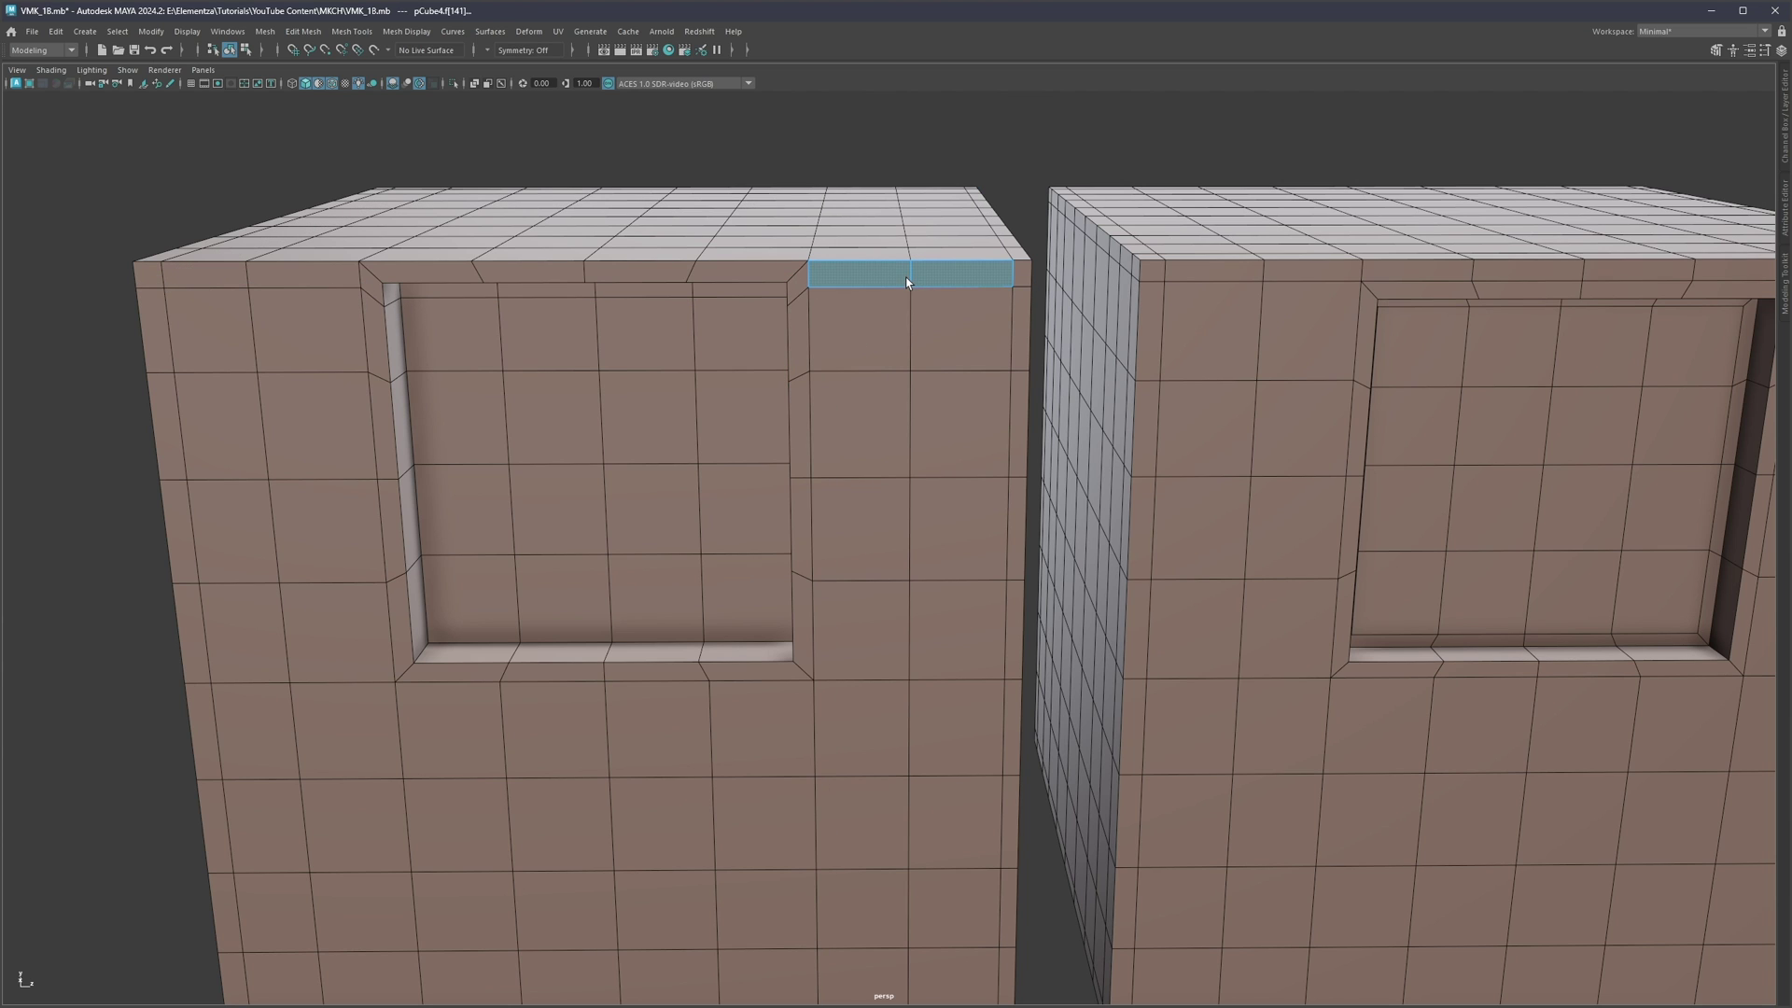
{"action": "left_click_drag", "start_coordinate": [719, 278], "coordinate": [765, 272], "text": "alt"}
{"action": "left_click", "coordinate": [742, 275]}
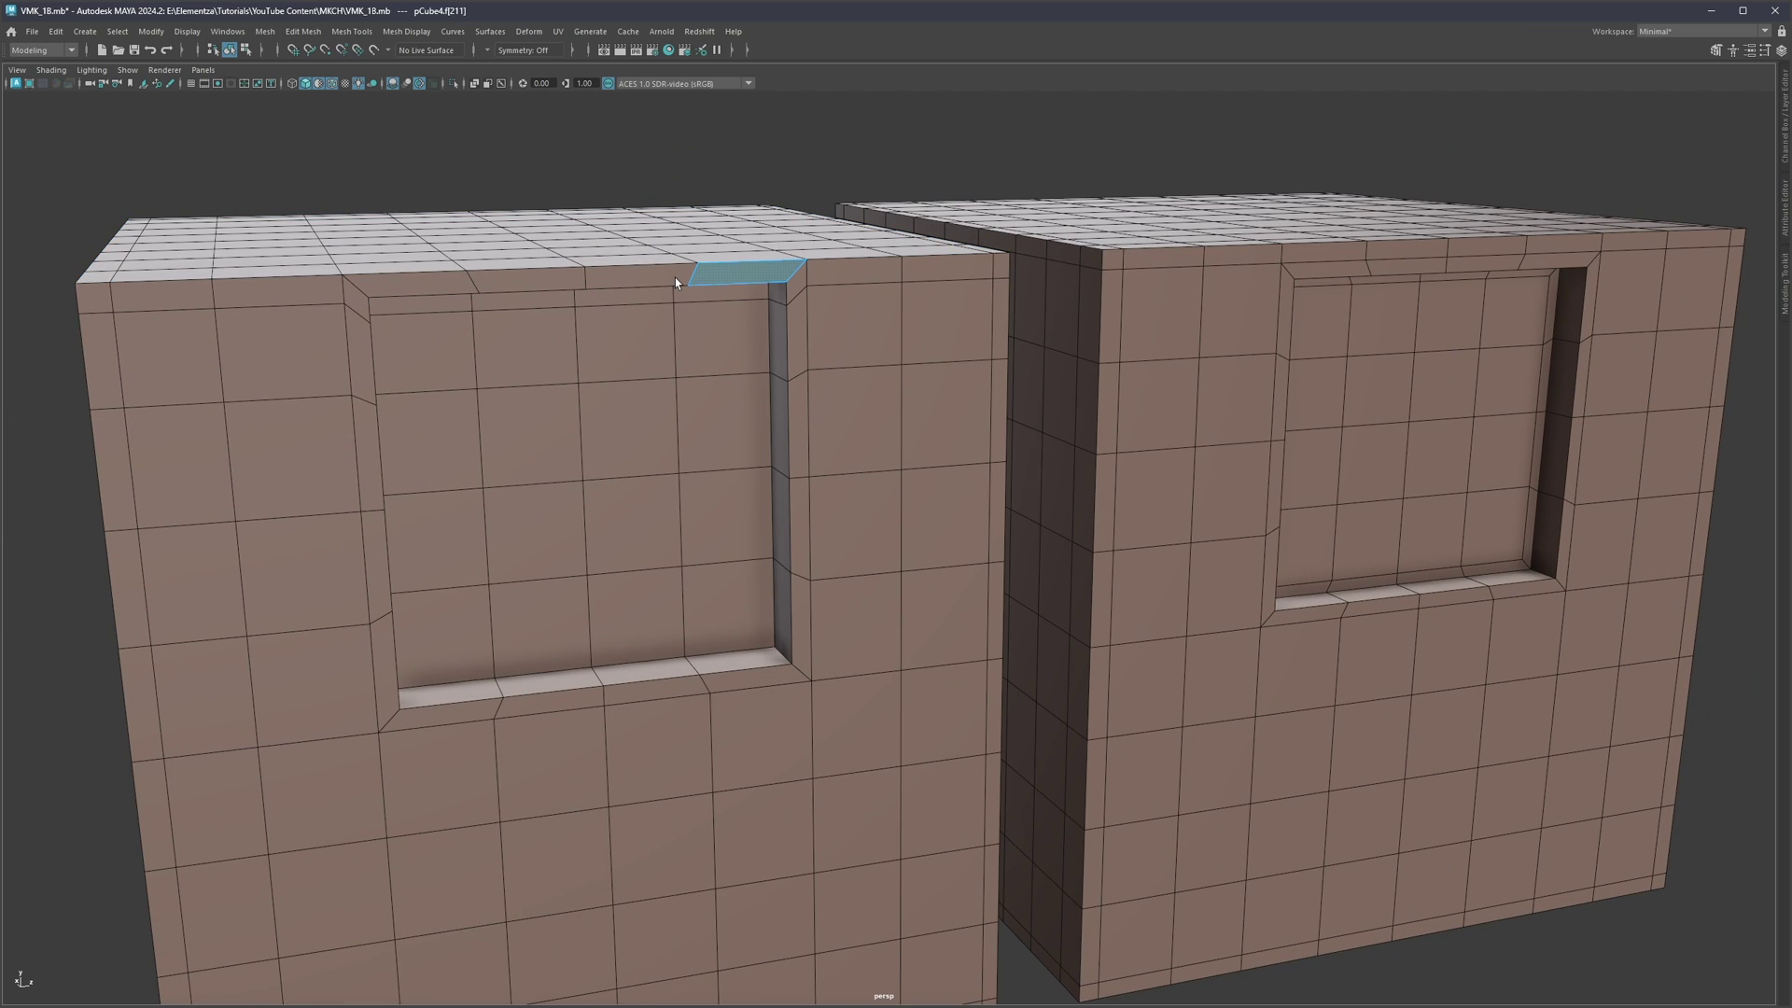
{"action": "left_click", "coordinate": [554, 284], "text": "shift"}
Step: Show both cubes in smooth preview and compare their top front edges around the recesses
{"action": "key", "text": "3"}
{"action": "key", "text": "F8"}
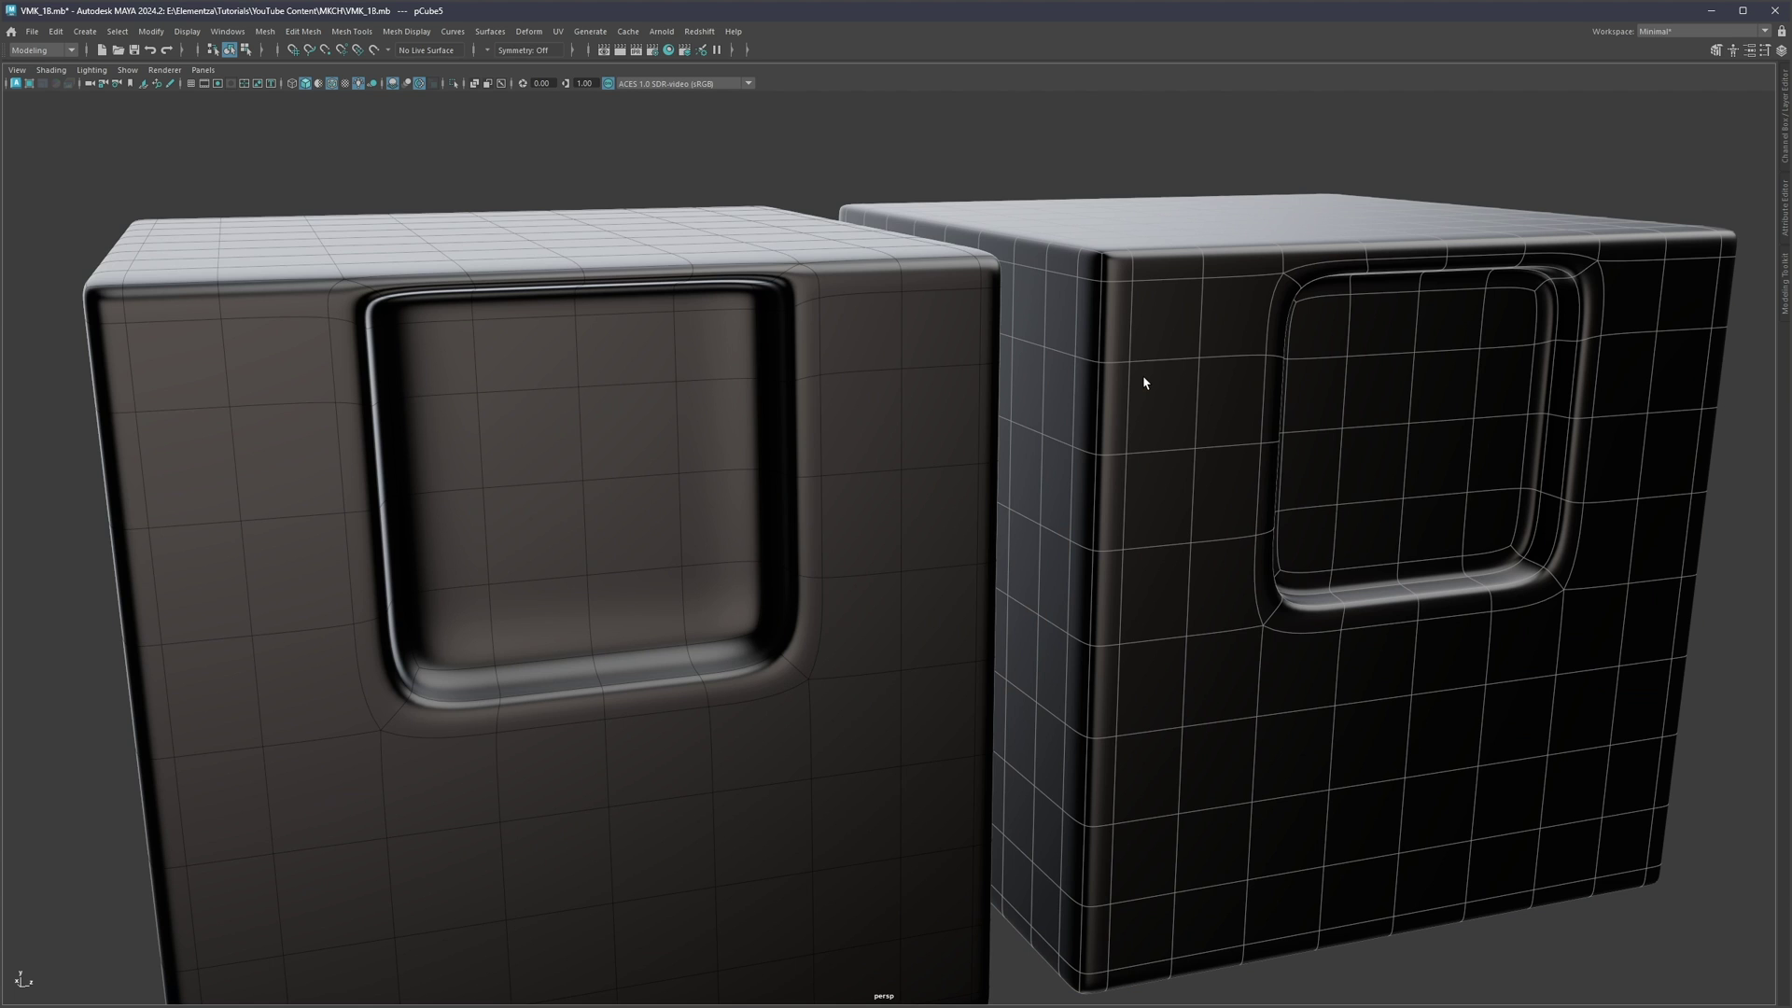
{"action": "left_click", "coordinate": [863, 115]}
{"action": "left_click_drag", "start_coordinate": [980, 252], "coordinate": [799, 351], "text": "alt"}
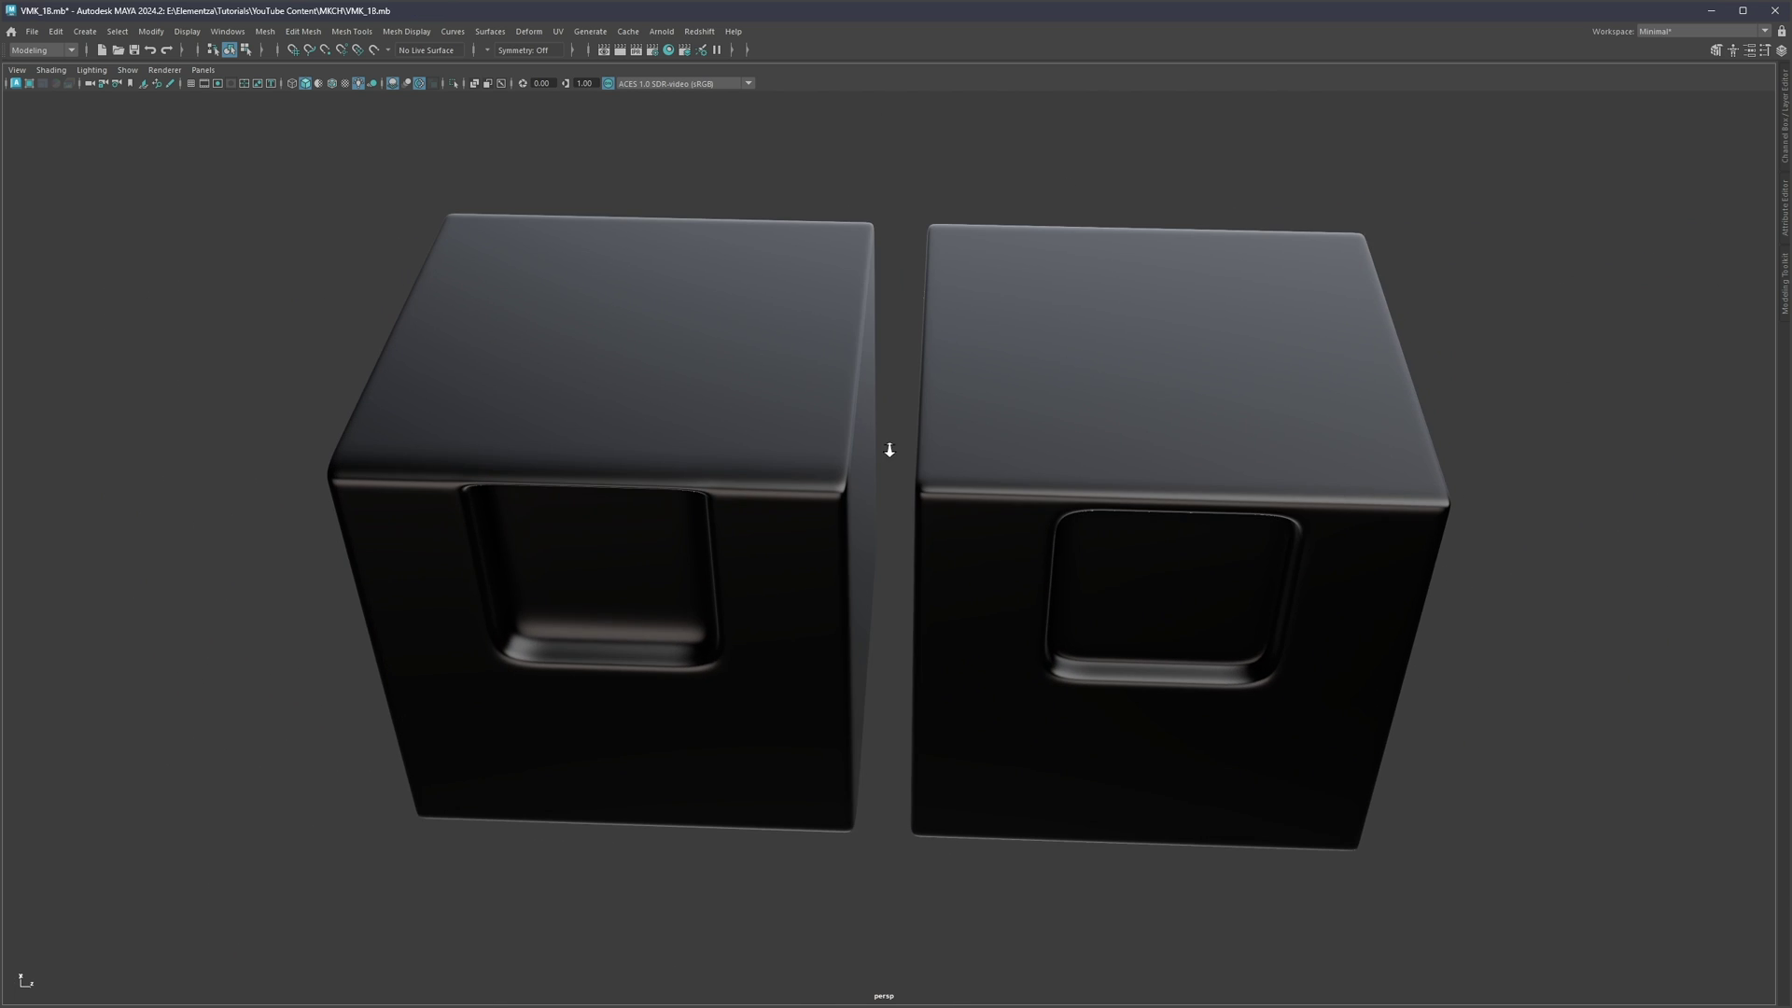
{"action": "scroll", "coordinate": [887, 448], "scroll_direction": "up", "scroll_amount": 3}
{"action": "left_click_drag", "start_coordinate": [859, 422], "coordinate": [943, 447], "text": "alt"}
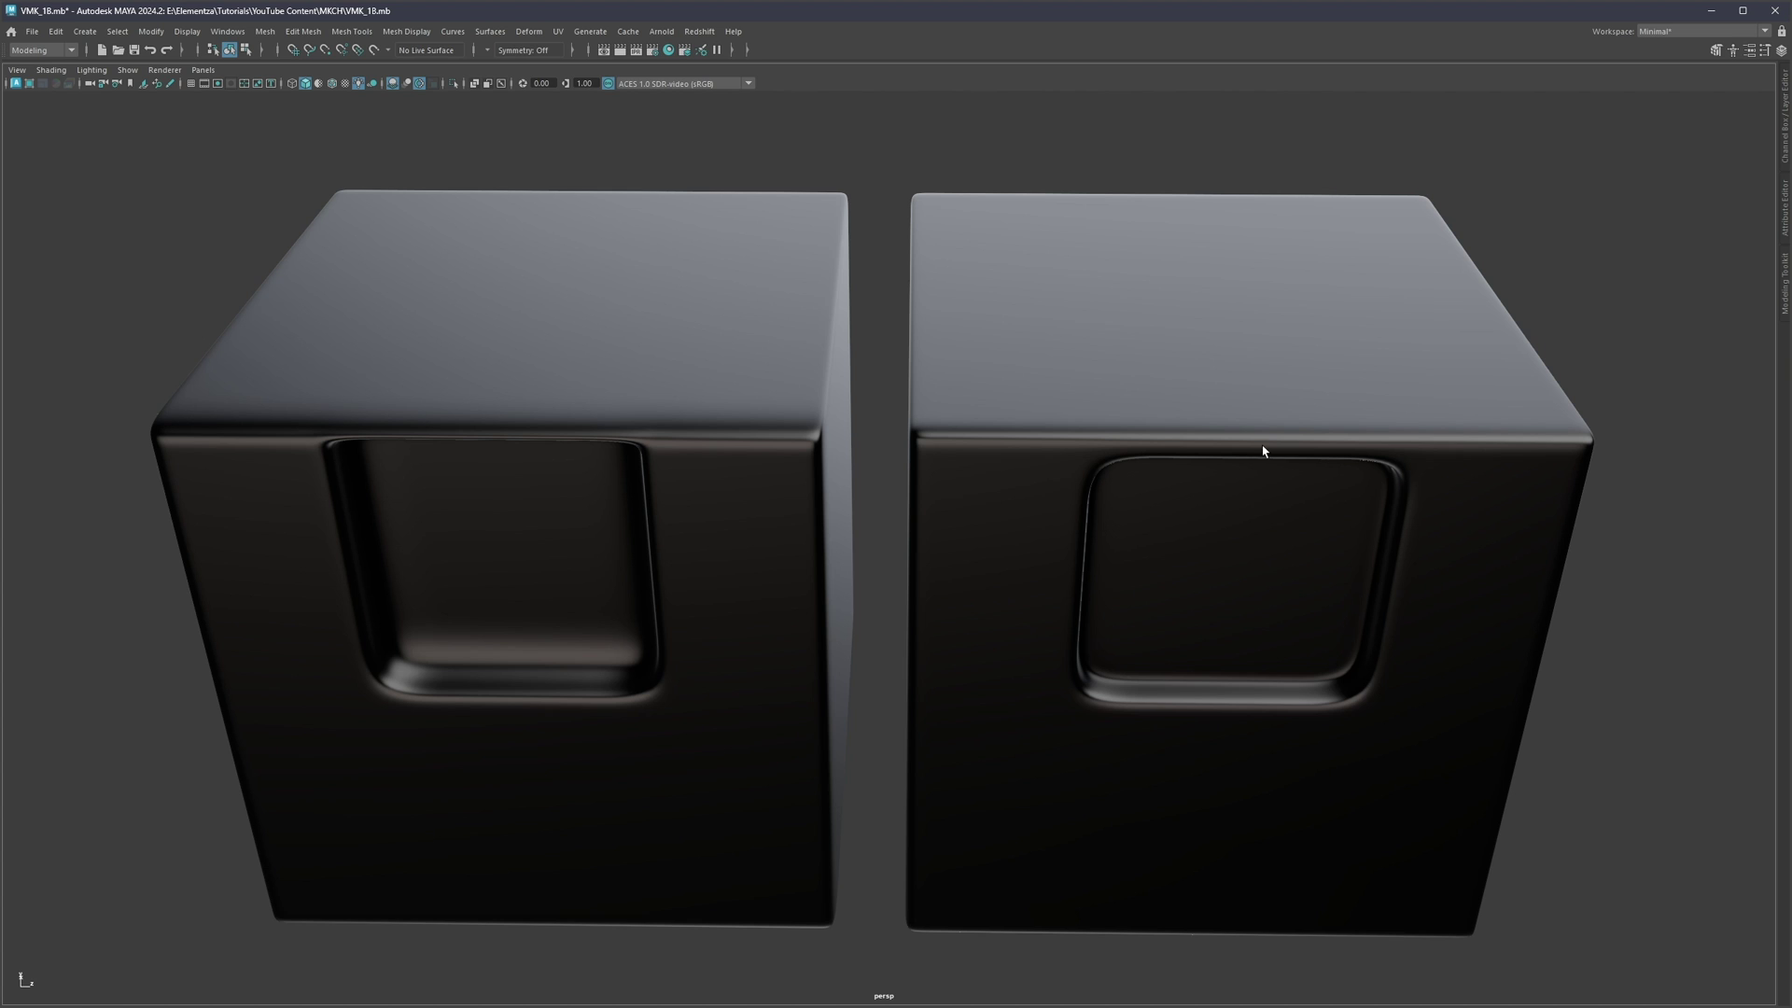
{"action": "left_click_drag", "start_coordinate": [668, 449], "coordinate": [773, 421], "text": "alt"}
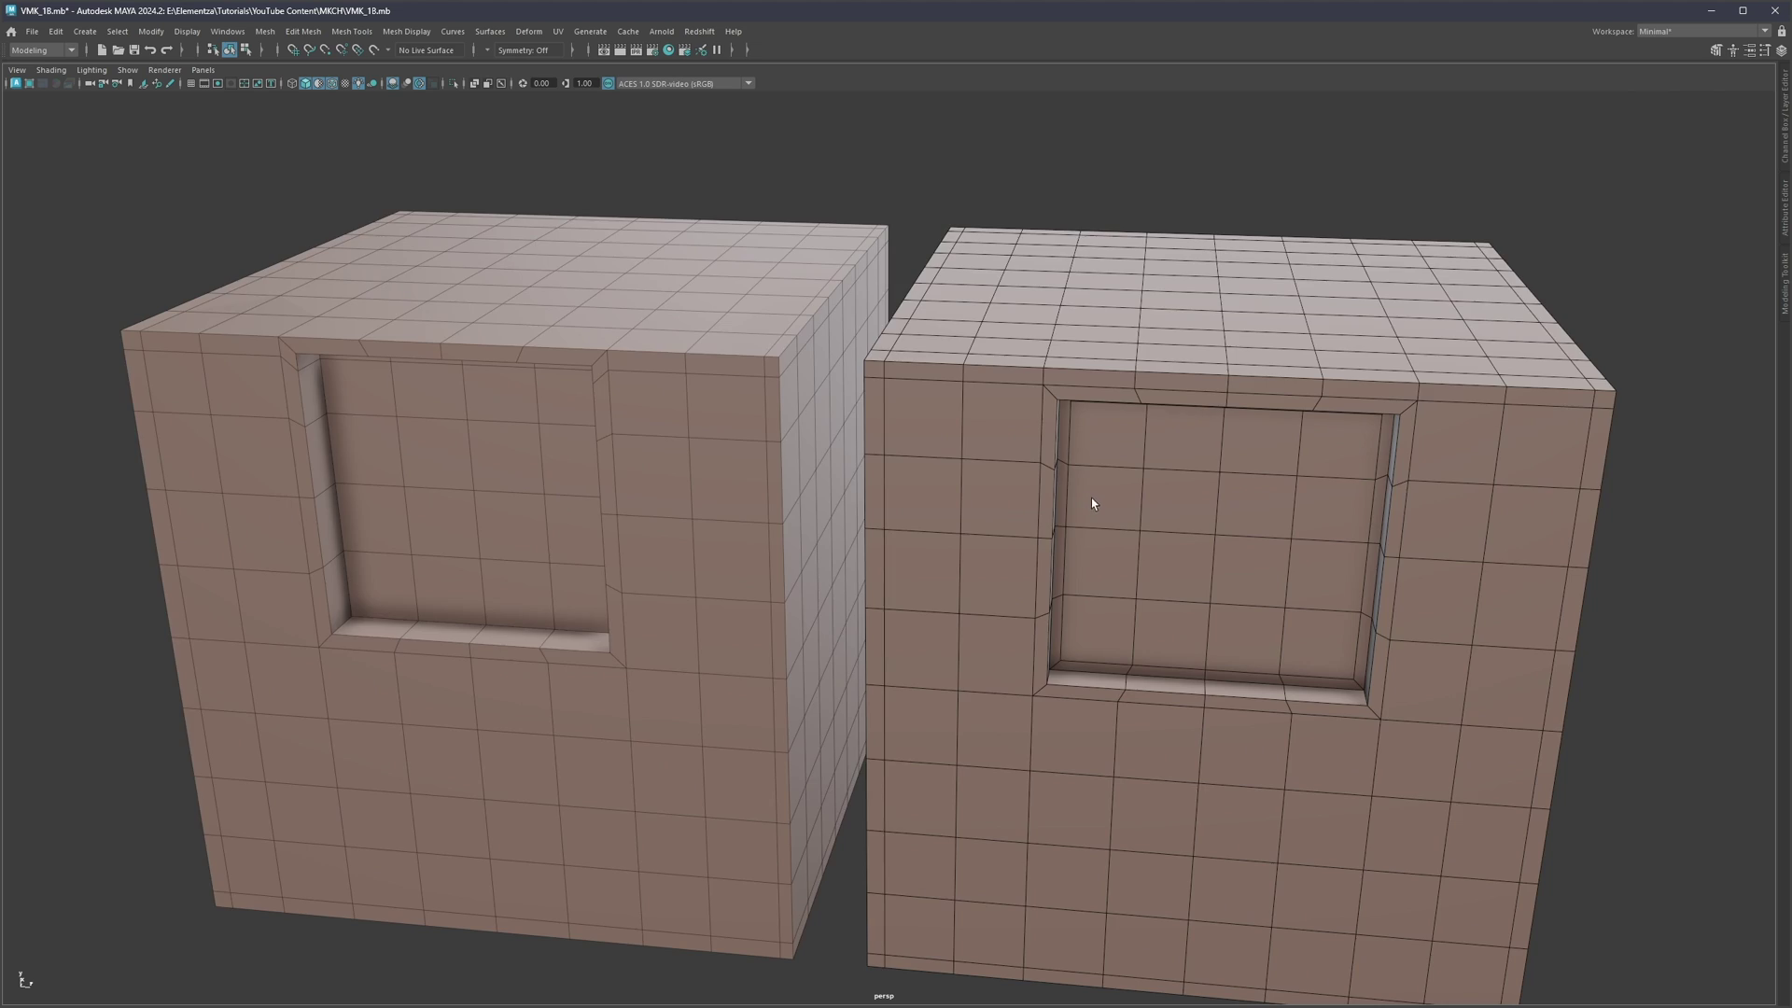
Step: Select the right cube's support edge loop above the recess and the ring of faces framing the recess
{"action": "scroll", "coordinate": [1089, 501], "scroll_direction": "up", "scroll_amount": 3}
{"action": "double_click", "coordinate": [893, 396]}
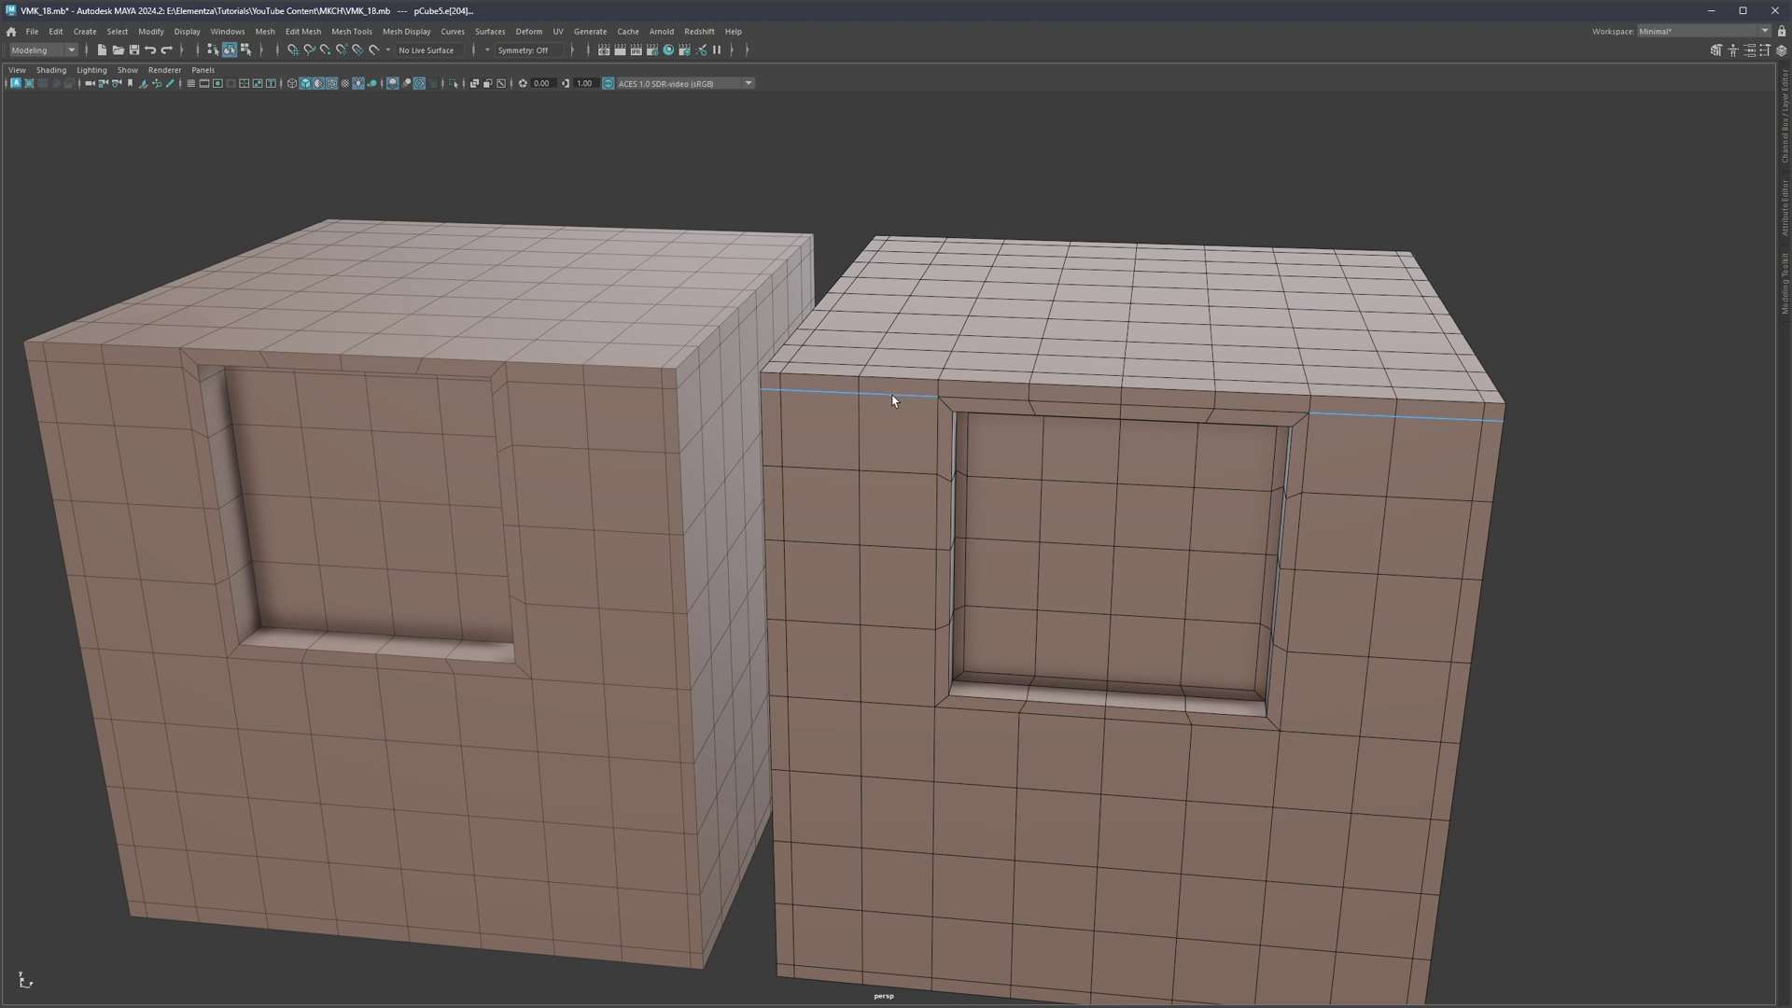
{"action": "double_click", "coordinate": [966, 400], "text": "shift"}
{"action": "left_click_drag", "start_coordinate": [937, 392], "coordinate": [952, 401], "text": "alt"}
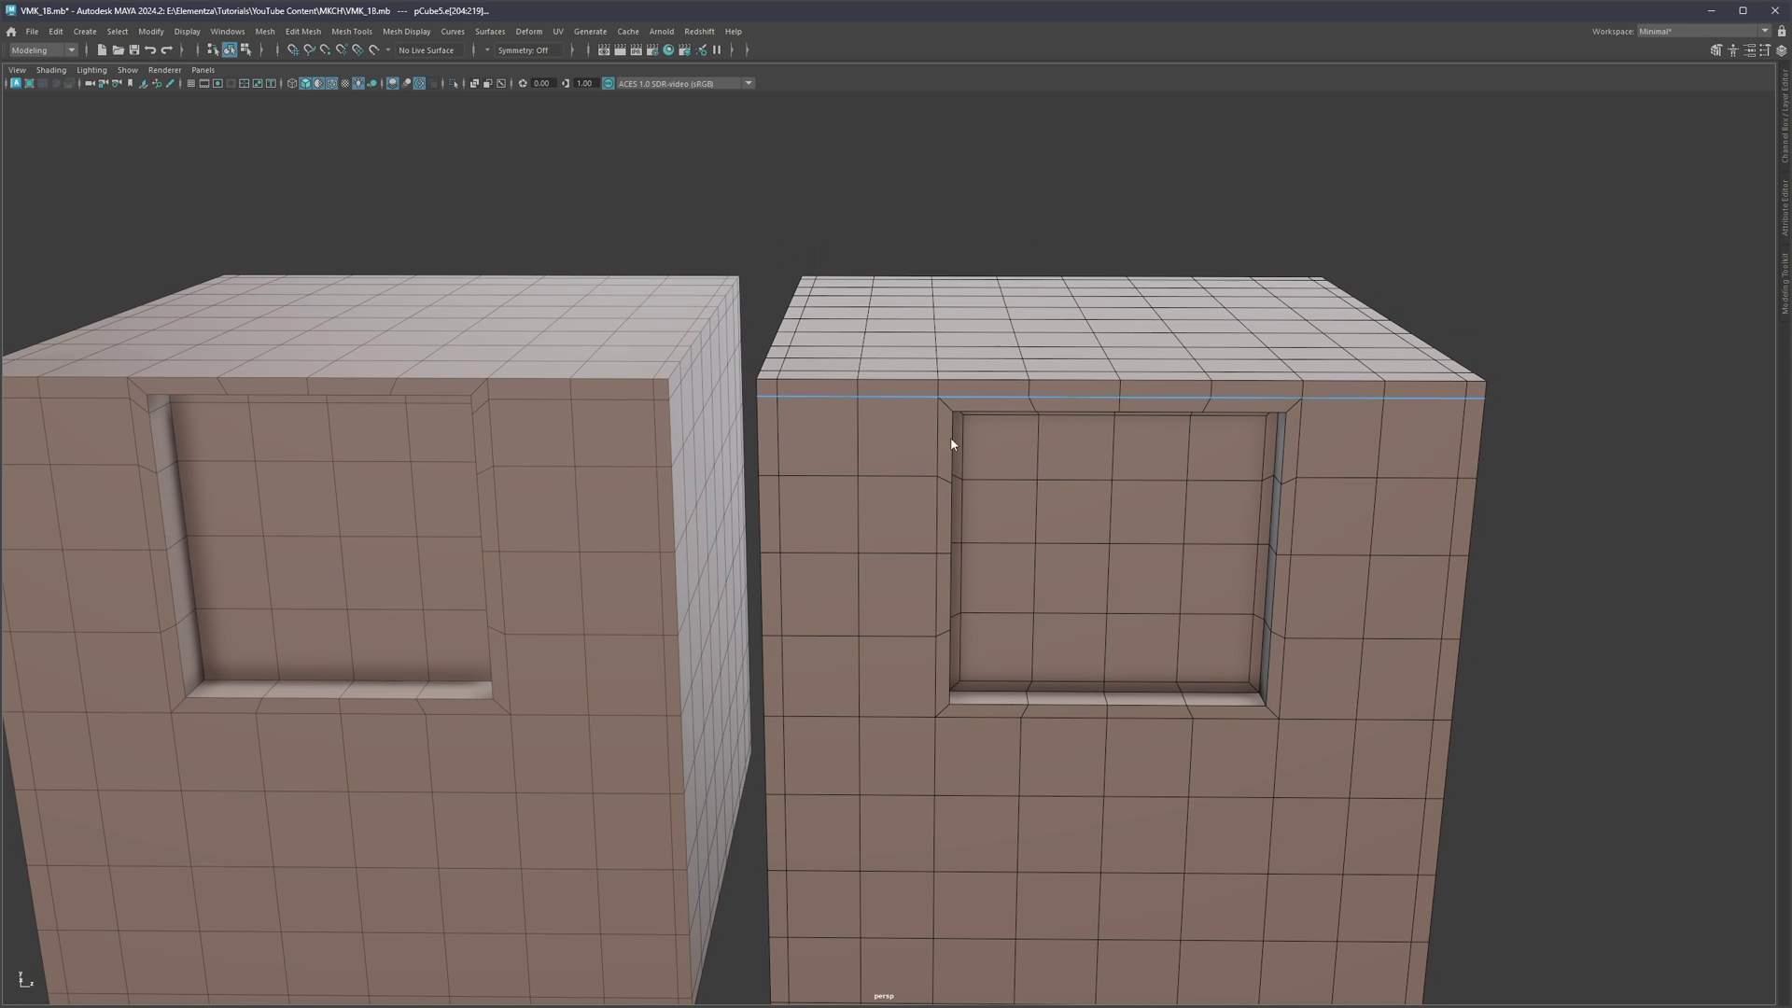
{"action": "left_click", "coordinate": [946, 416]}
{"action": "double_click", "coordinate": [967, 407], "text": "shift"}
{"action": "right_click_drag", "start_coordinate": [967, 411], "coordinate": [1078, 396], "text": "alt"}
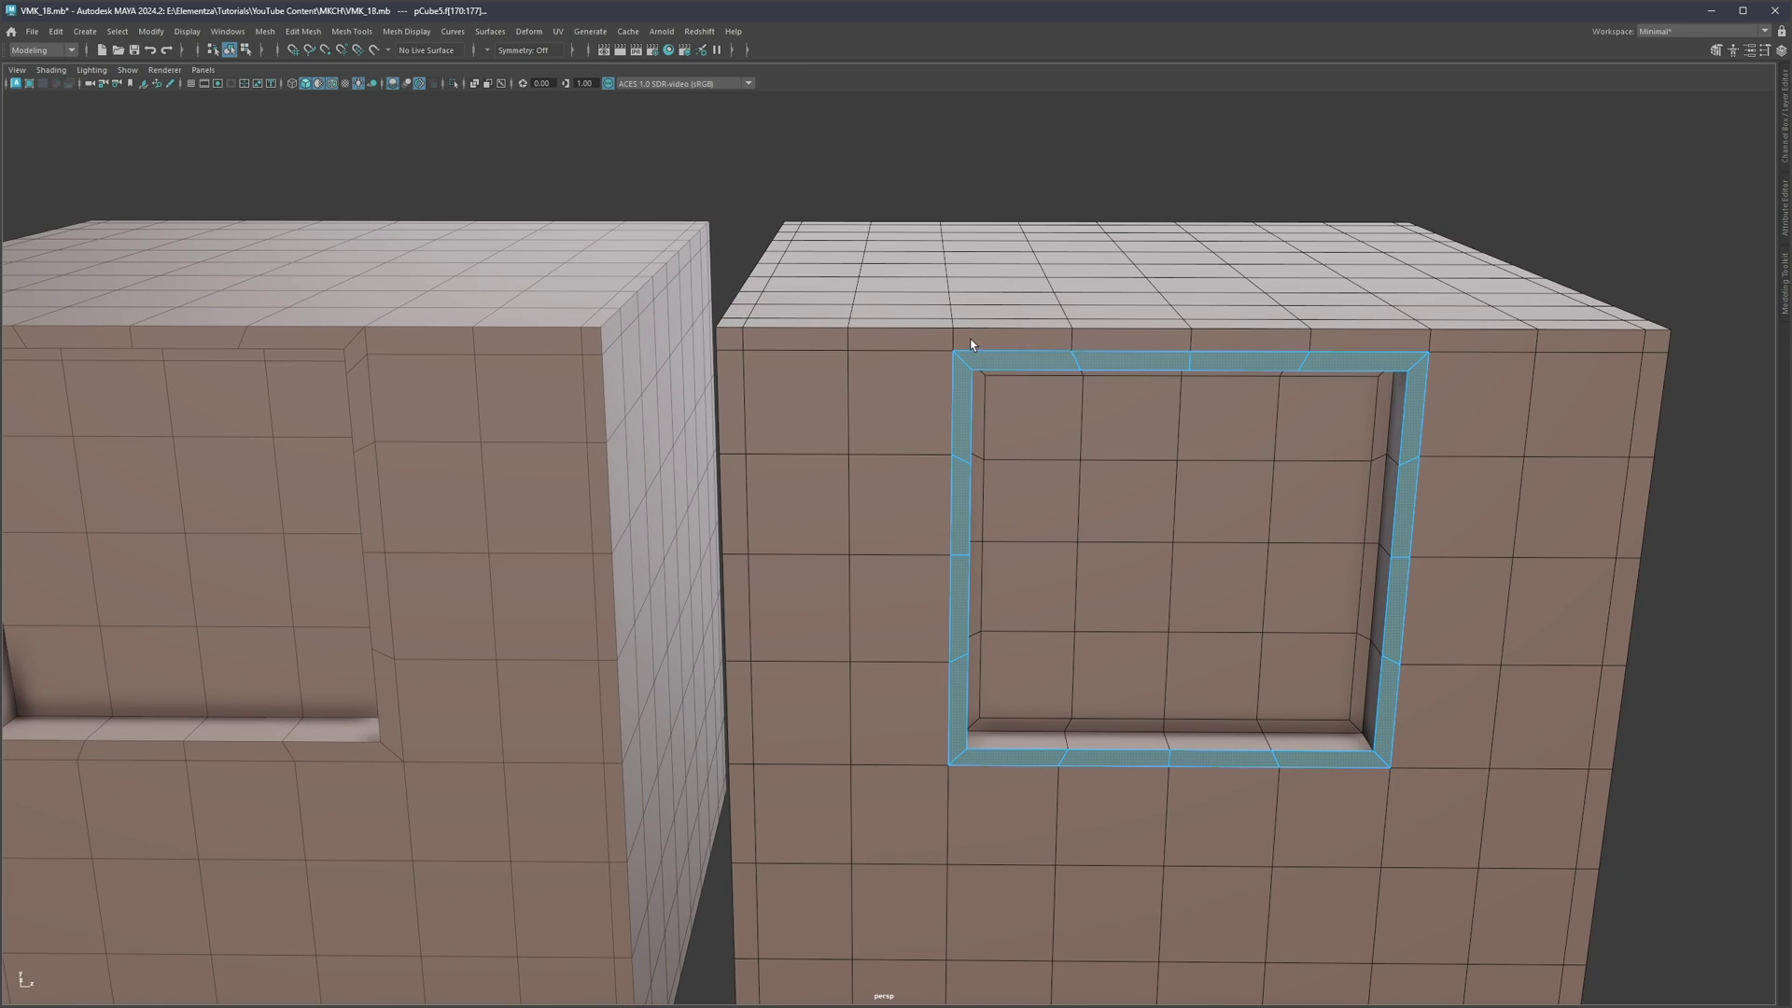
Step: Add the narrow face loop running along the right cube's top edge to the selected ring of faces around its recess
{"action": "left_click", "coordinate": [970, 345], "text": "shift"}
{"action": "double_click", "coordinate": [932, 339], "text": "shift"}
Step: Select the left cube's face loop below its top edge and the ring of faces framing its recess to compare their paths
{"action": "middle_click_drag", "start_coordinate": [929, 381], "coordinate": [1036, 405], "text": "alt"}
{"action": "middle_click_drag", "start_coordinate": [565, 407], "coordinate": [1004, 457], "text": "alt"}
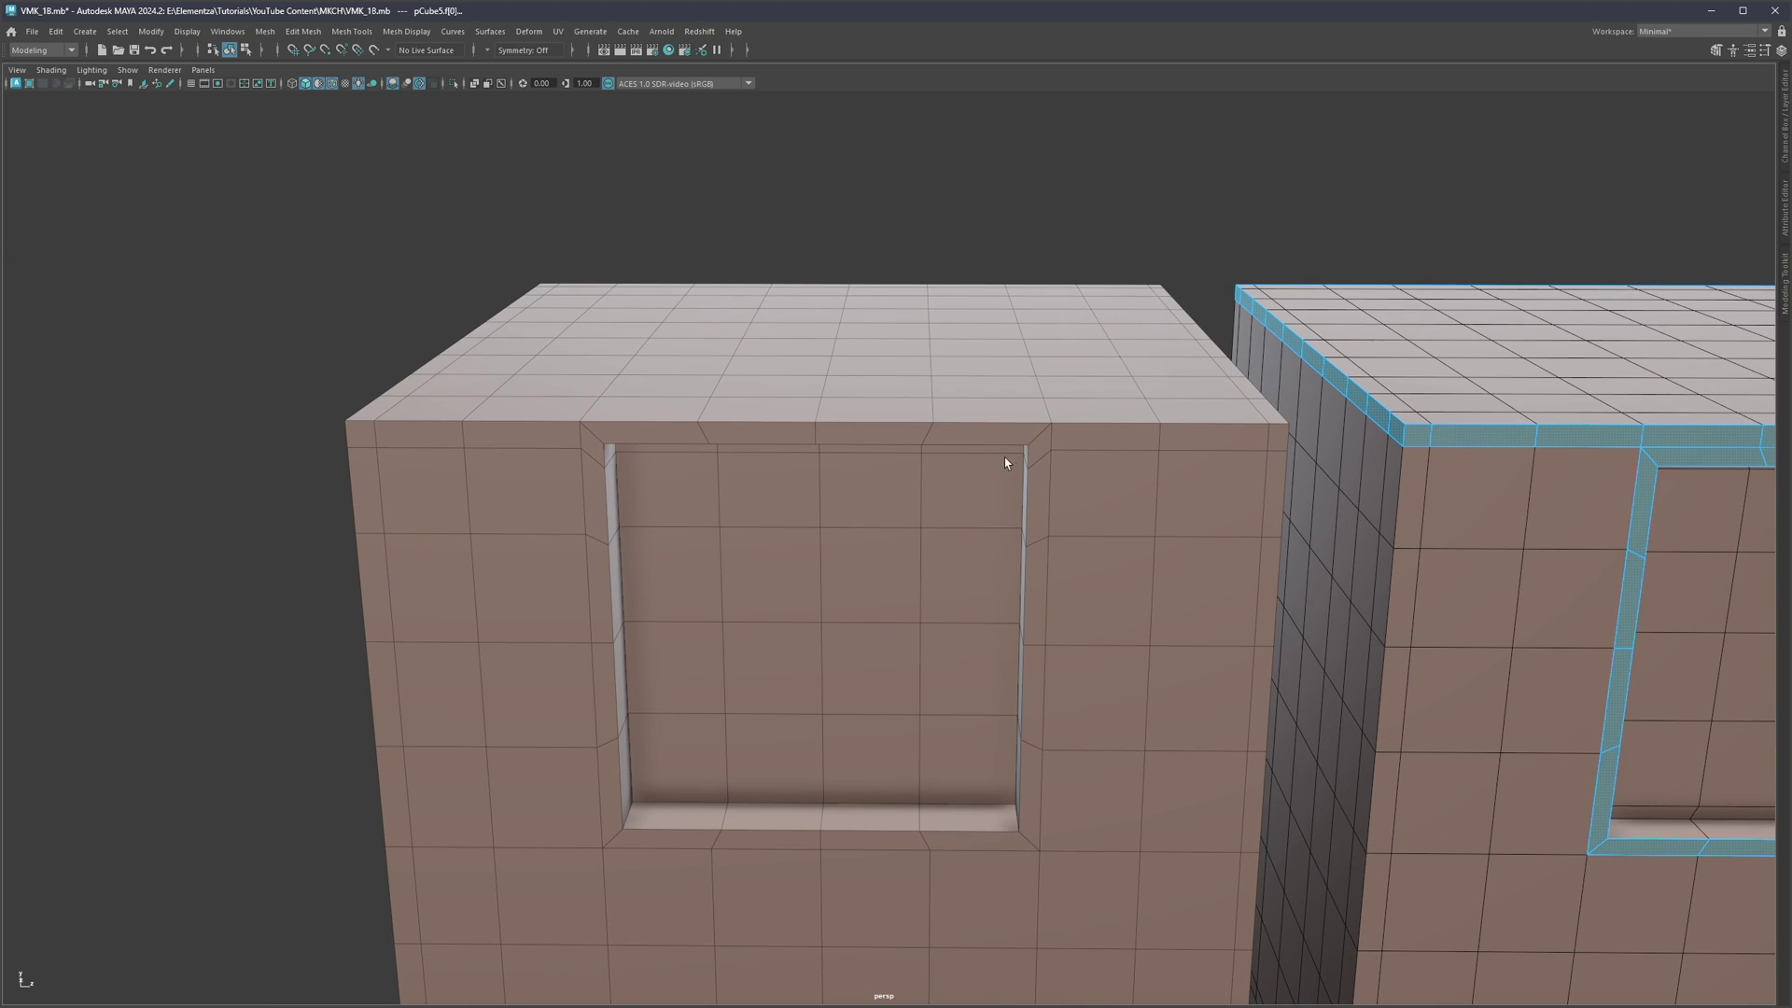
{"action": "double_click", "coordinate": [1077, 437], "text": "shift"}
{"action": "left_click", "coordinate": [1092, 438]}
{"action": "double_click", "coordinate": [1087, 448]}
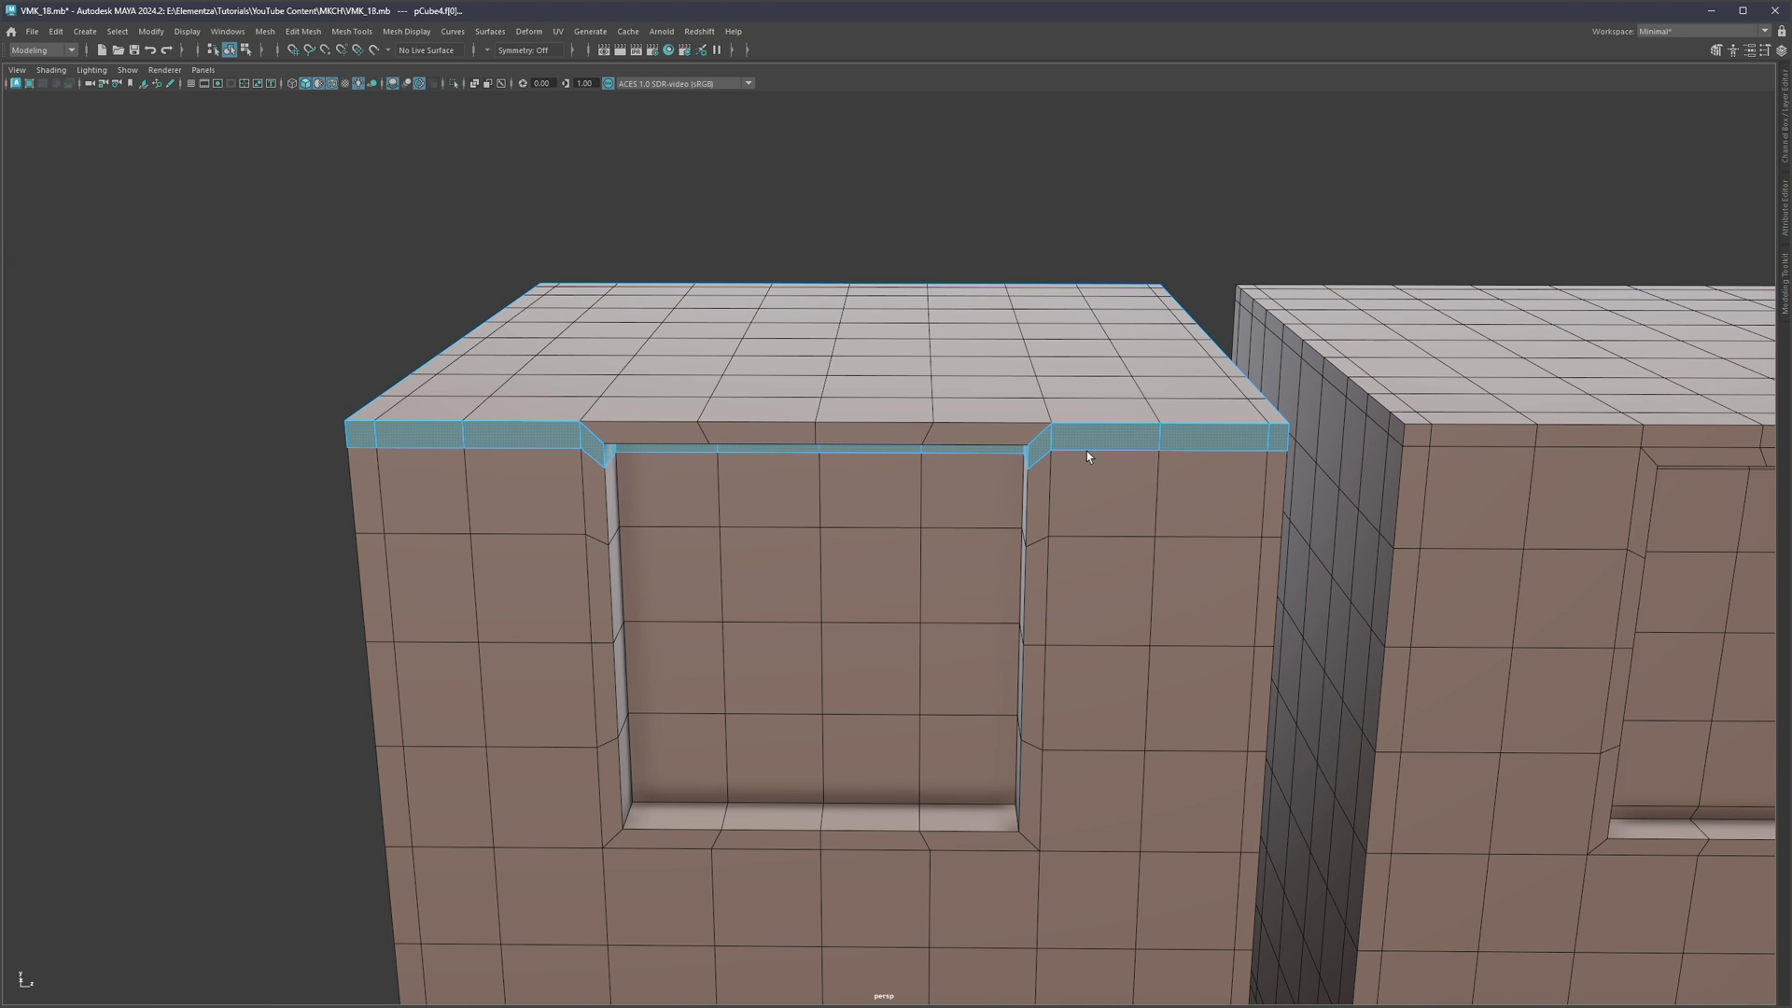
{"action": "left_click", "coordinate": [1034, 436]}
{"action": "double_click", "coordinate": [1032, 433]}
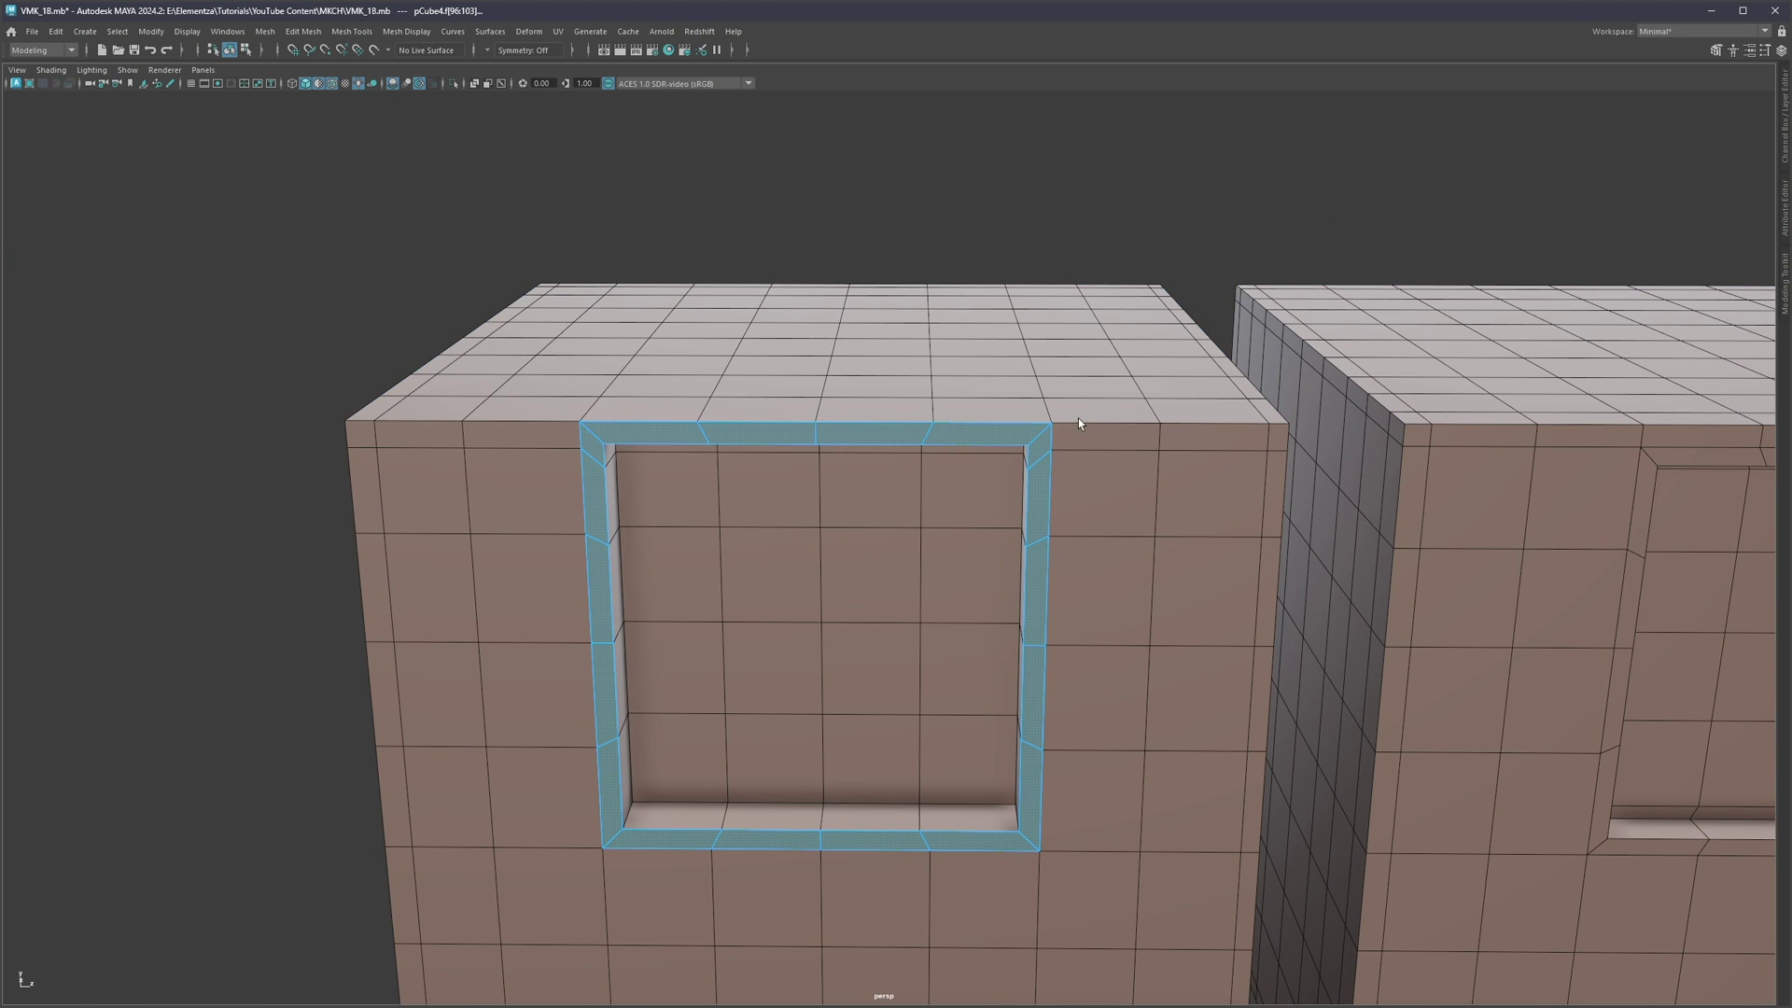
Step: Select the left cube's vertex where the recess frame's upper right corner meets the top front edge and examine it closely
{"action": "left_click_drag", "start_coordinate": [1074, 418], "coordinate": [1074, 371], "text": "alt"}
{"action": "key", "text": "F9"}
{"action": "right_click_drag", "start_coordinate": [1120, 407], "coordinate": [1128, 371]}
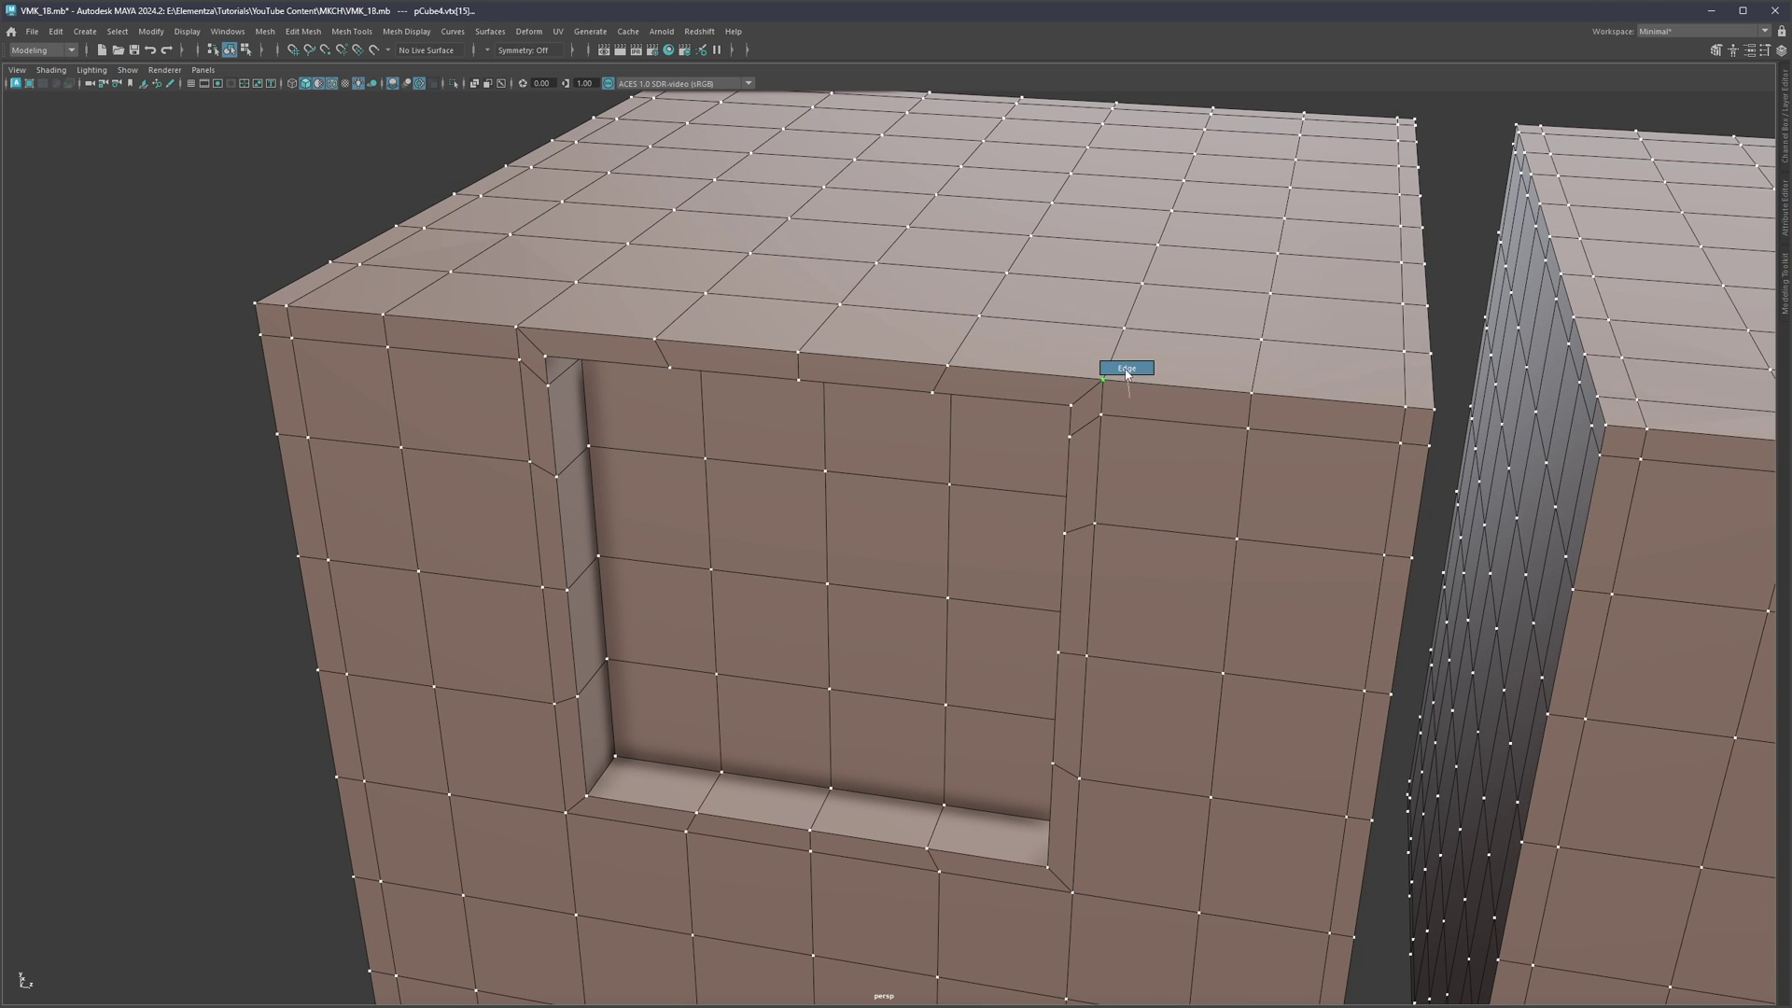
{"action": "double_click", "coordinate": [1078, 378], "text": "shift"}
{"action": "key", "text": "F9"}
{"action": "left_click_drag", "start_coordinate": [1095, 472], "coordinate": [964, 448], "text": "alt"}
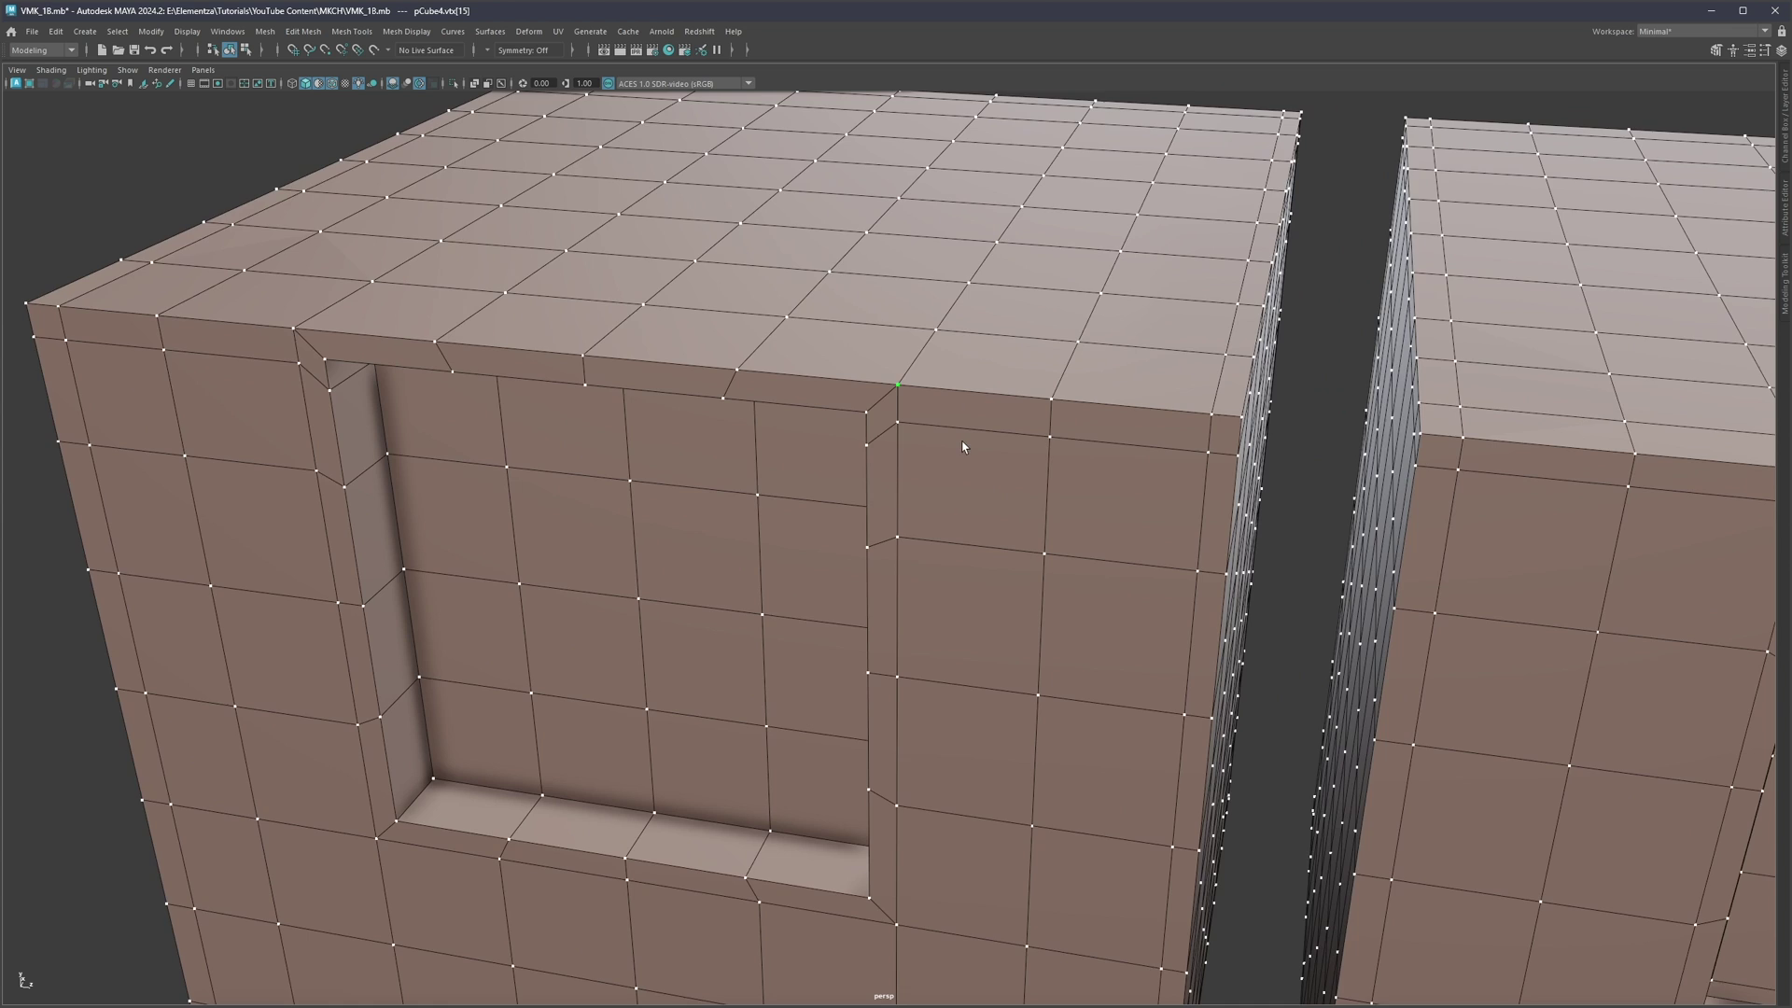
Step: Return the left cube to object selection mode with both cubes in view
{"action": "right_click_drag", "start_coordinate": [965, 448], "coordinate": [569, 527], "text": "alt"}
{"action": "right_click_drag", "start_coordinate": [766, 527], "coordinate": [813, 486]}
{"action": "scroll", "coordinate": [807, 494], "scroll_direction": "down", "scroll_amount": 3}
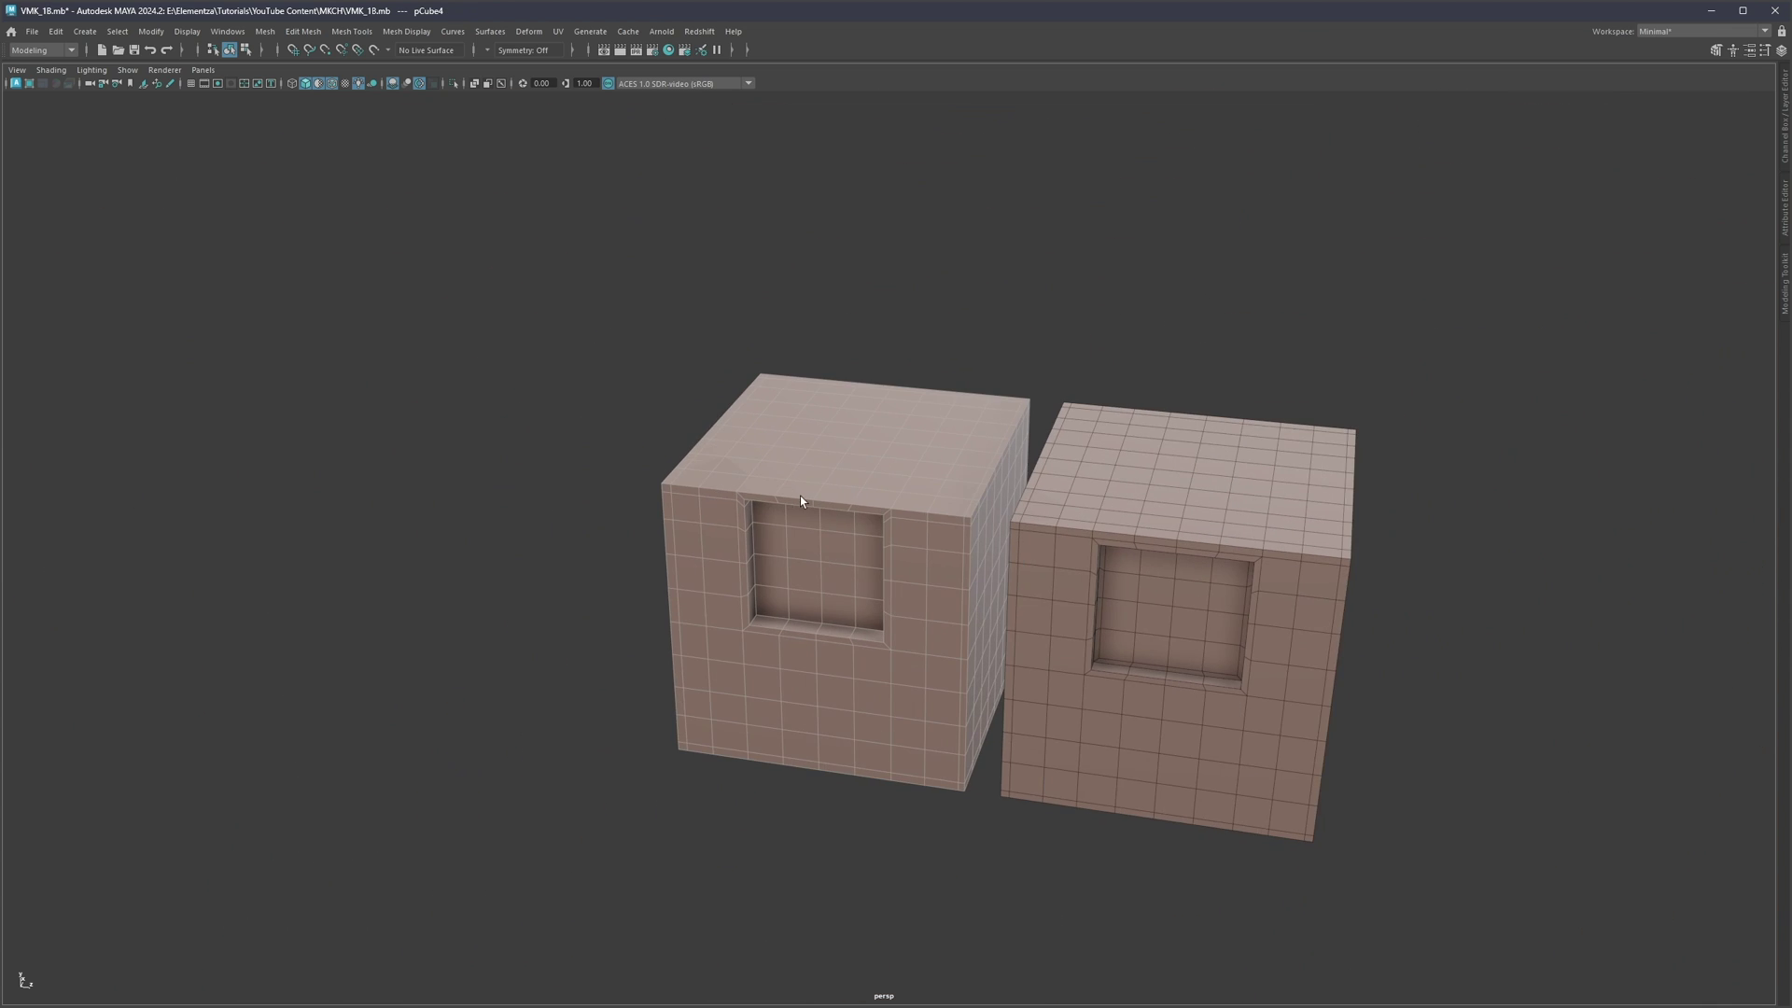